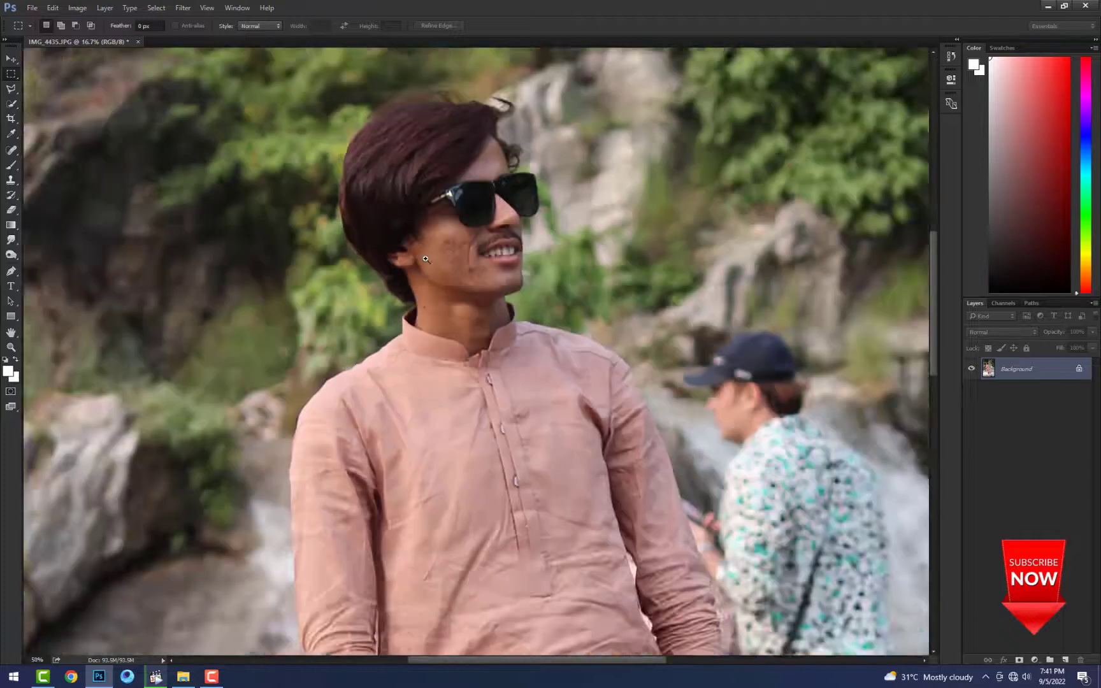
- Remove the crease and the dark spot beside the mouth with a small content-aware Spot Healing Brush
left_click(12, 150)
scroll(427, 234, "up", 1)
key("[")
key("[")
key("[")
key("[")
key("[")
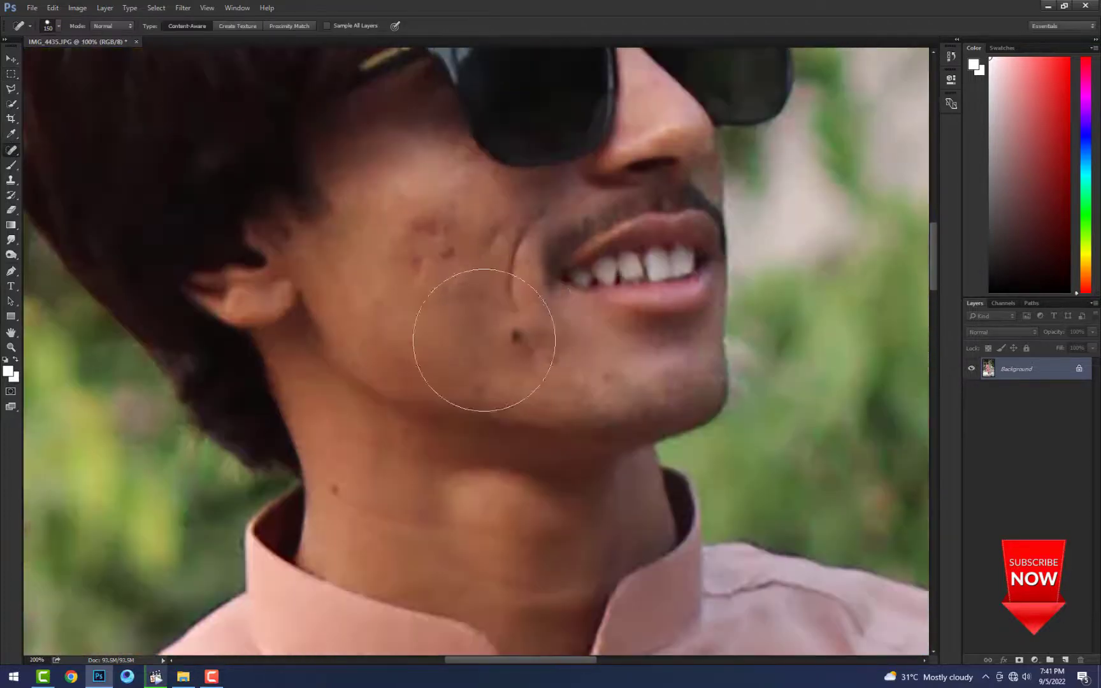
mouse_move(508, 252)
left_mouse_down()
mouse_move(515, 232)
mouse_move(513, 300)
left_mouse_up()
key("[")
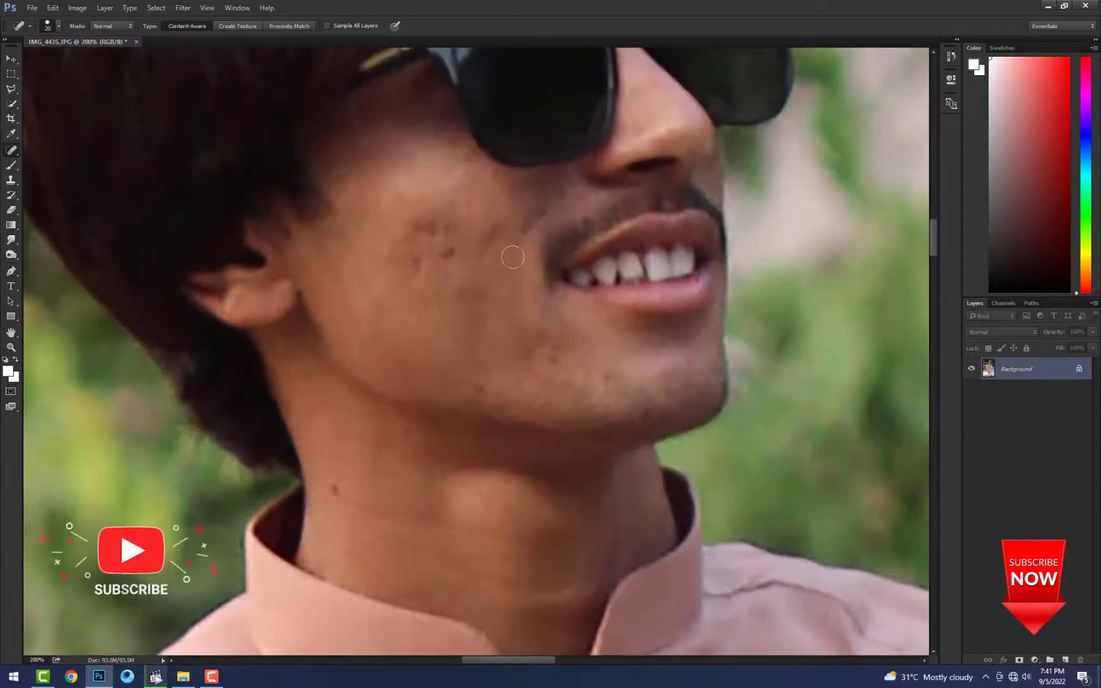
- Heal the red blemishes and small marks across the man's cheek below the sunglasses
left_click_drag(551, 197, 526, 219)
mouse_move(457, 236)
left_mouse_down()
mouse_move(441, 244)
mouse_move(431, 217)
left_mouse_up()
mouse_move(401, 251)
left_mouse_down()
mouse_move(476, 268)
mouse_move(507, 226)
left_mouse_up()
left_click_drag(505, 219, 514, 218)
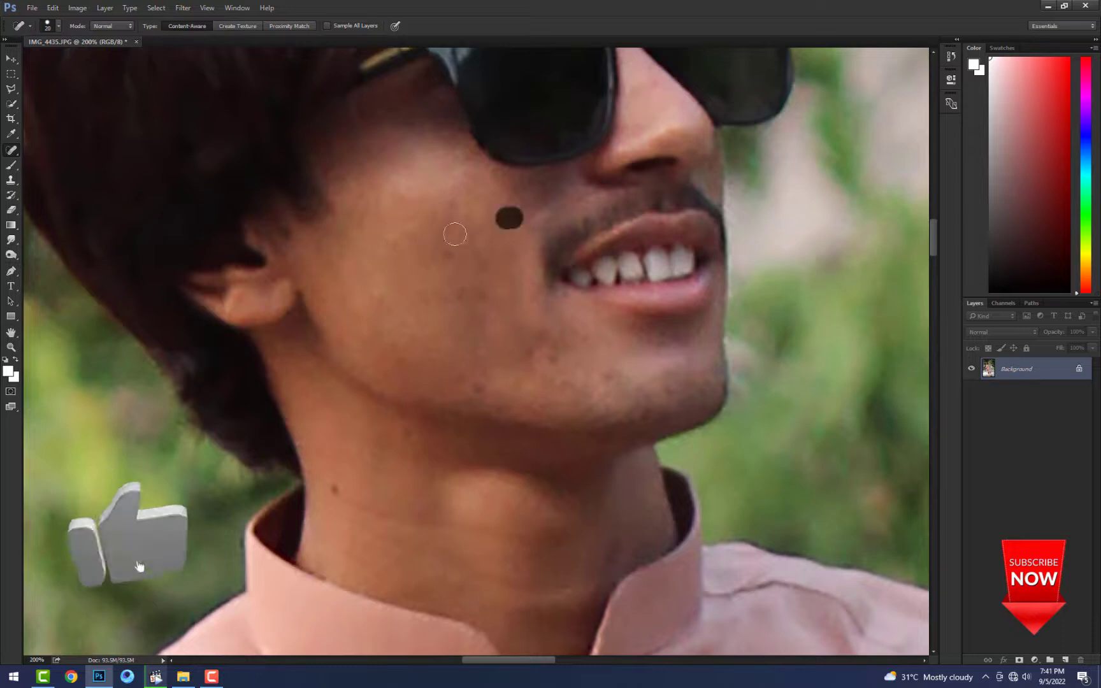
left_click(449, 201)
- Heal the small spots on the man's chin and around the corner of the mouth
left_click(556, 373)
key("[")
left_click(537, 339)
left_click(641, 376)
left_click(666, 389)
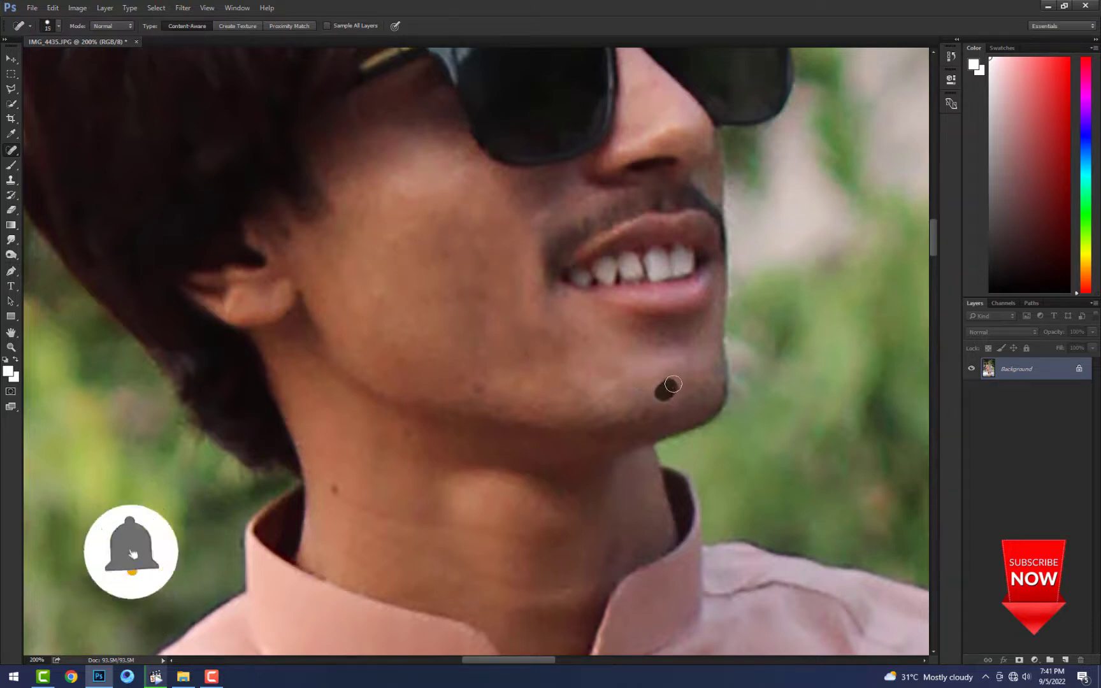
- Heal the jawline spot, the mole on the neck, and the remaining marks on the lower cheek and throat
left_click(487, 386)
left_click(336, 490)
left_click(330, 492)
left_click(574, 333)
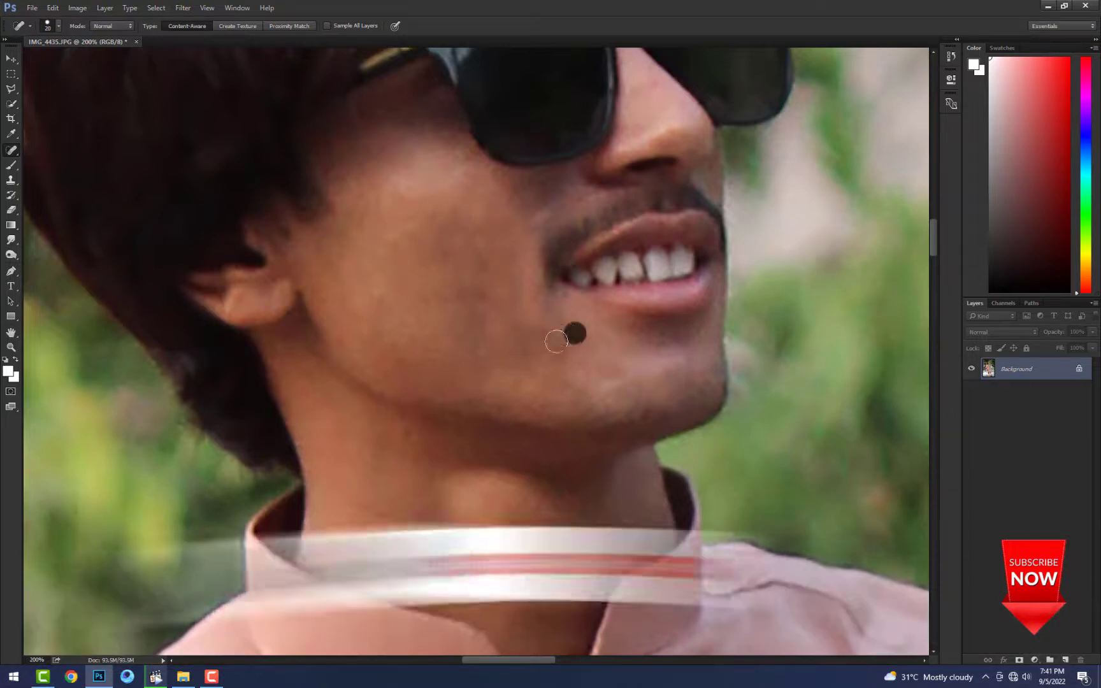
left_click(532, 350)
left_click_drag(484, 263, 481, 229)
key("[")
key("[")
left_click_drag(410, 433, 407, 444)
scroll(411, 479, "down", 2)
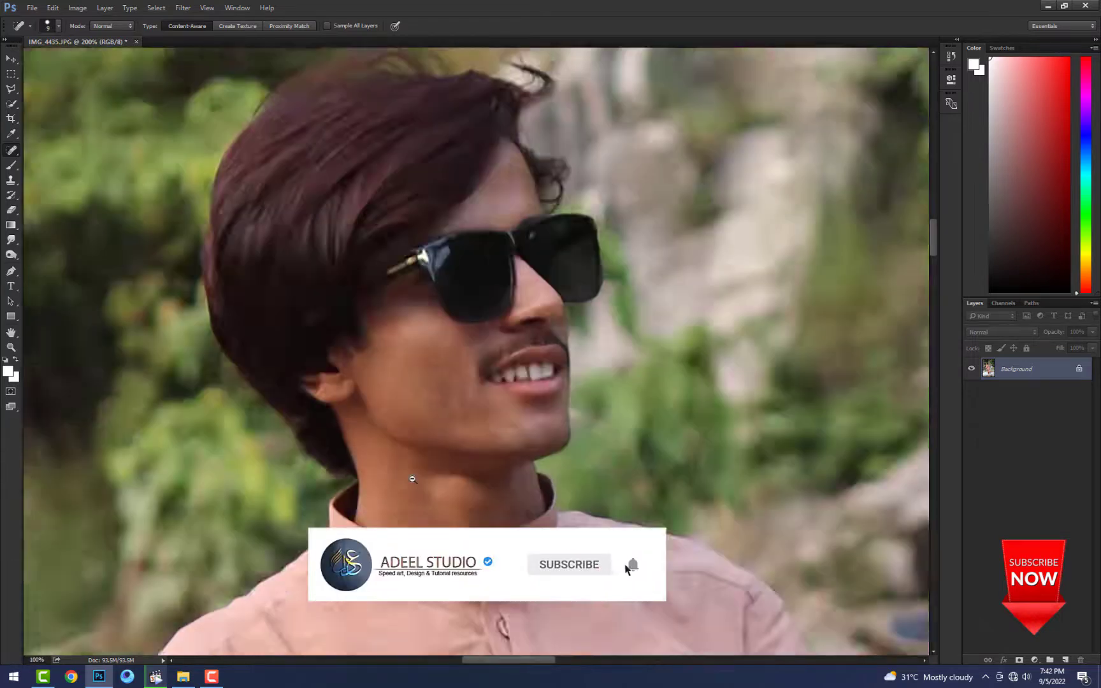
- Paint out the stray hair tip above the forehead using the Clone Stamp on the nearby background
mouse_move(526, 293)
left_mouse_down()
mouse_move(523, 383)
mouse_move(507, 402)
left_mouse_up()
scroll(523, 384, "up", 1)
scroll(520, 400, "down", 1)
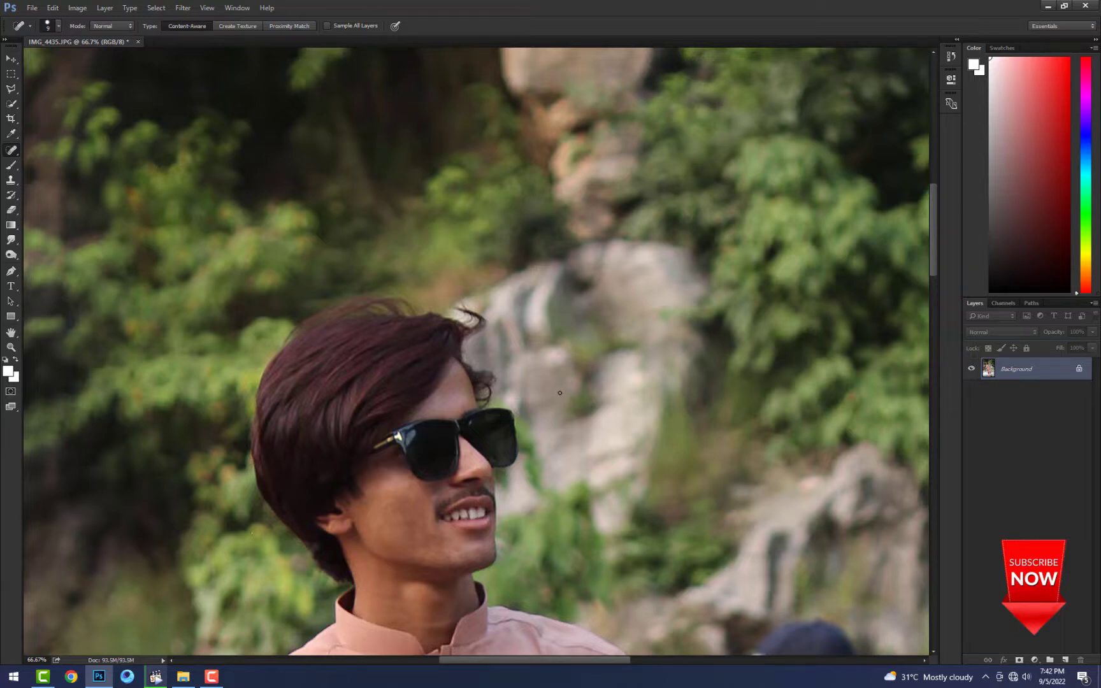
left_click(396, 494, "alt")
left_click_drag(462, 439, 540, 192)
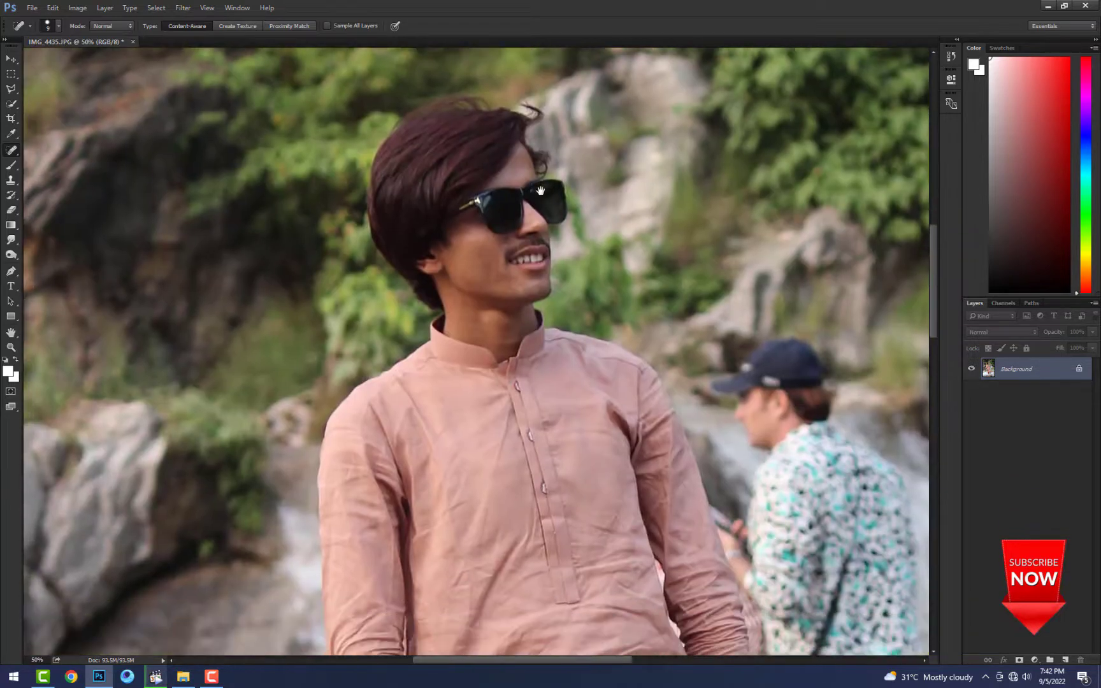
left_click(549, 114, "ctrl")
left_click(549, 114, "ctrl")
left_click(11, 180)
left_click_drag(595, 137, 592, 232)
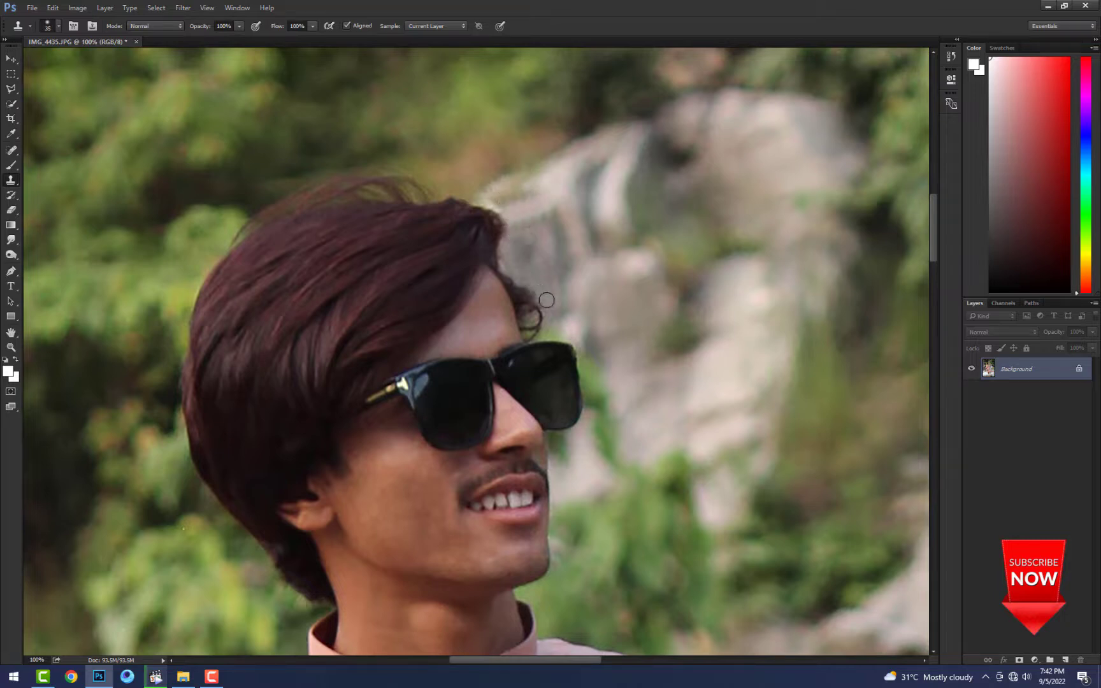
- Clone background over the loose curl in front of the forehead, reducing the stamp brush to 25 px
mouse_move(546, 321)
left_mouse_down()
mouse_move(532, 332)
mouse_move(527, 293)
left_mouse_up()
key("bracketleft")
key("bracketleft")
key("bracketleft")
key("bracketright")
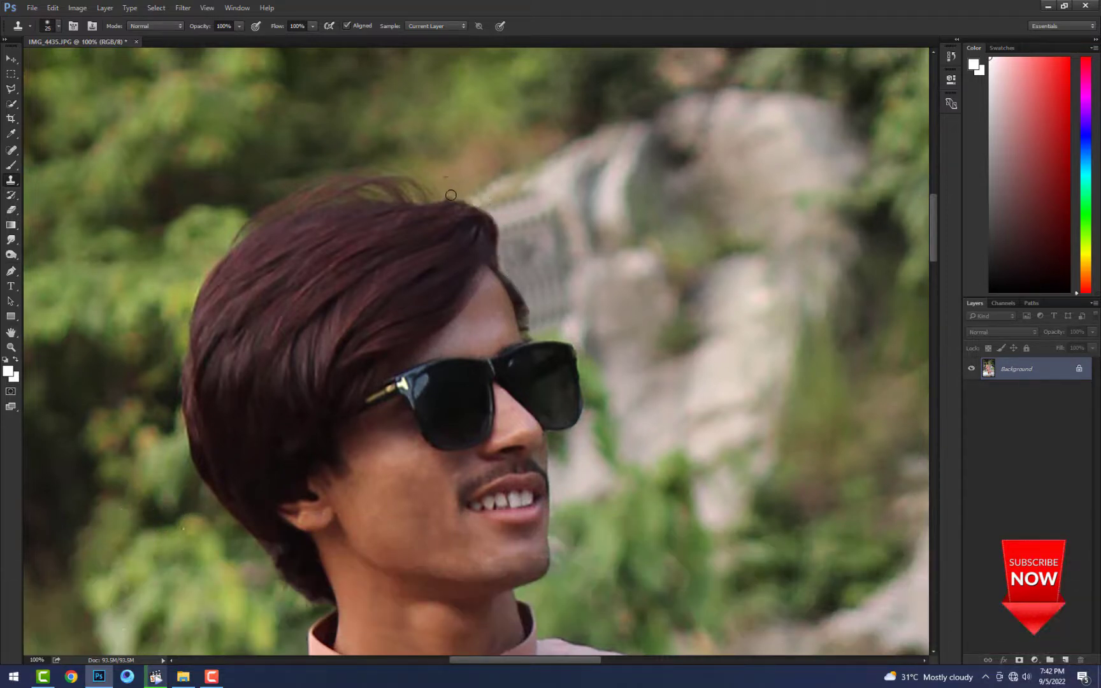
left_click_drag(527, 261, 528, 260)
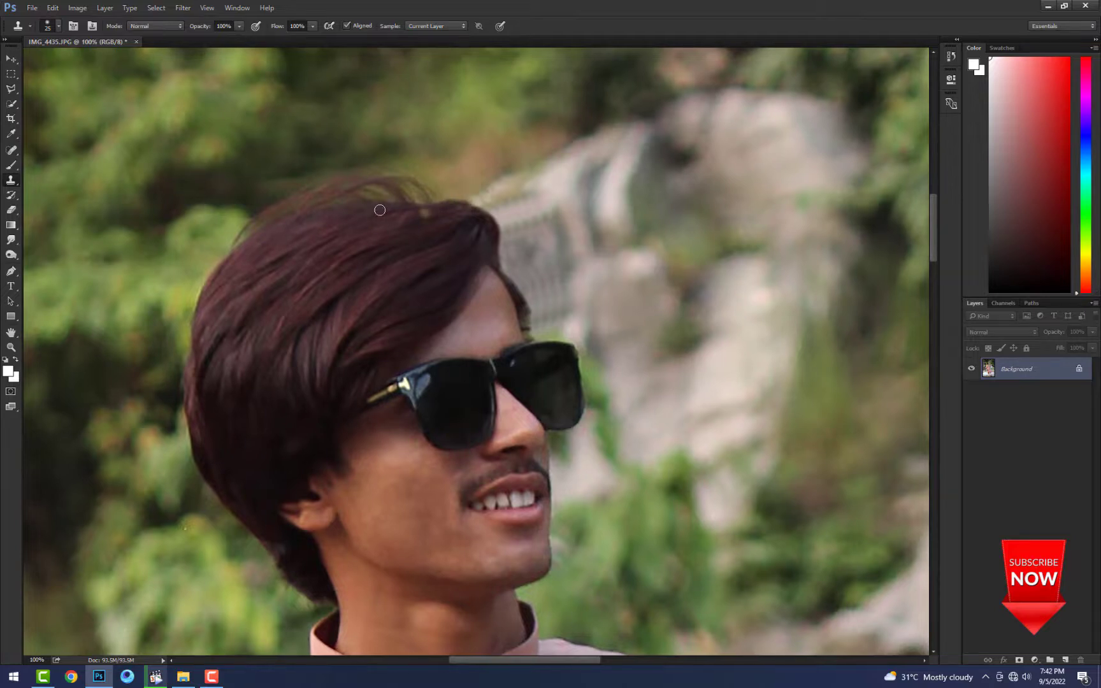
- Reshape the top front of the hair in Liquify, starting with brush size 175 and pressure 26
key("ctrl+minus")
key("shift+ctrl+x")
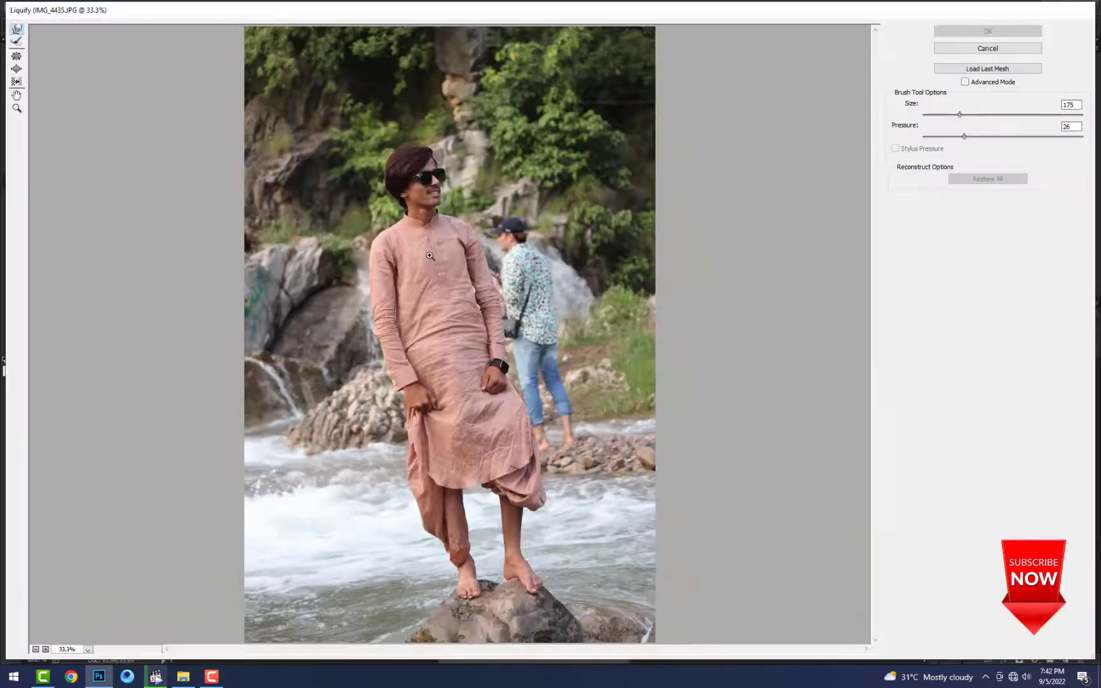
left_click(430, 255, "ctrl")
left_click(430, 255, "ctrl")
key("bracketright")
key("bracketright")
key("bracketright")
key("bracketright")
key("bracketleft")
key("bracketleft")
key("bracketleft")
key("bracketleft")
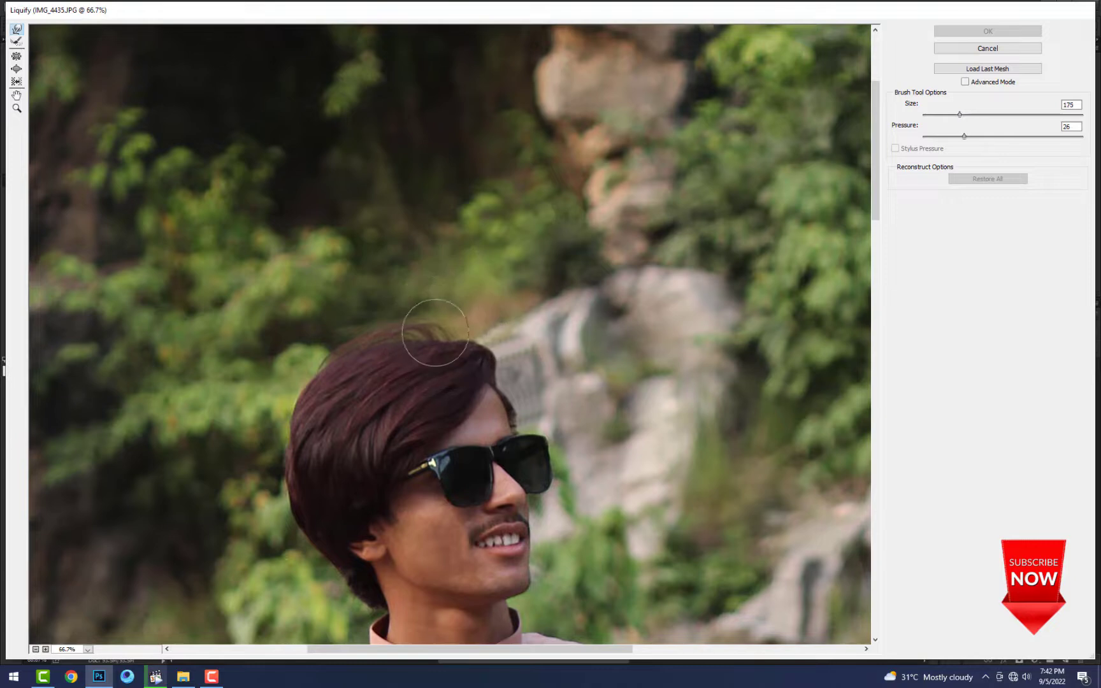
mouse_move(435, 332)
left_mouse_down()
mouse_move(442, 344)
mouse_move(430, 354)
mouse_move(497, 331)
mouse_move(504, 353)
left_mouse_up()
key("bracketright")
key("bracketright")
key("bracketright")
key("bracketright")
key("bracketright")
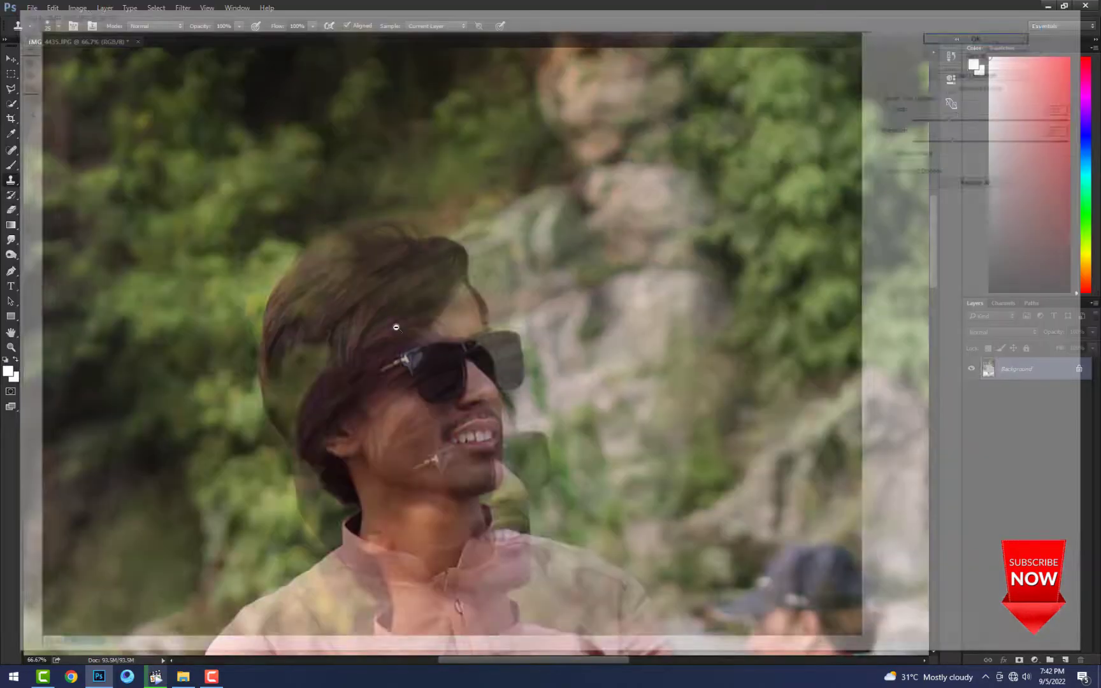
- Check the head at several magnifications and apply the Liquify adjustment
left_click(397, 327, "alt")
left_click(466, 251, "ctrl")
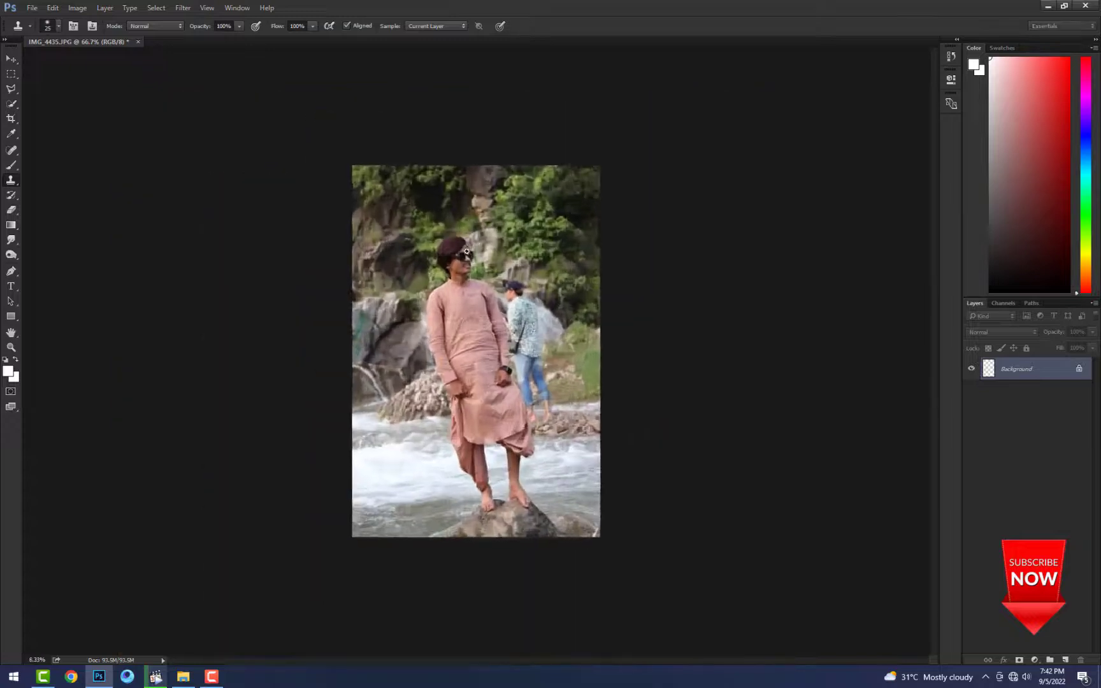
scroll(466, 252, "up", 2)
scroll(470, 236, "down", 1)
scroll(471, 231, "up", 3)
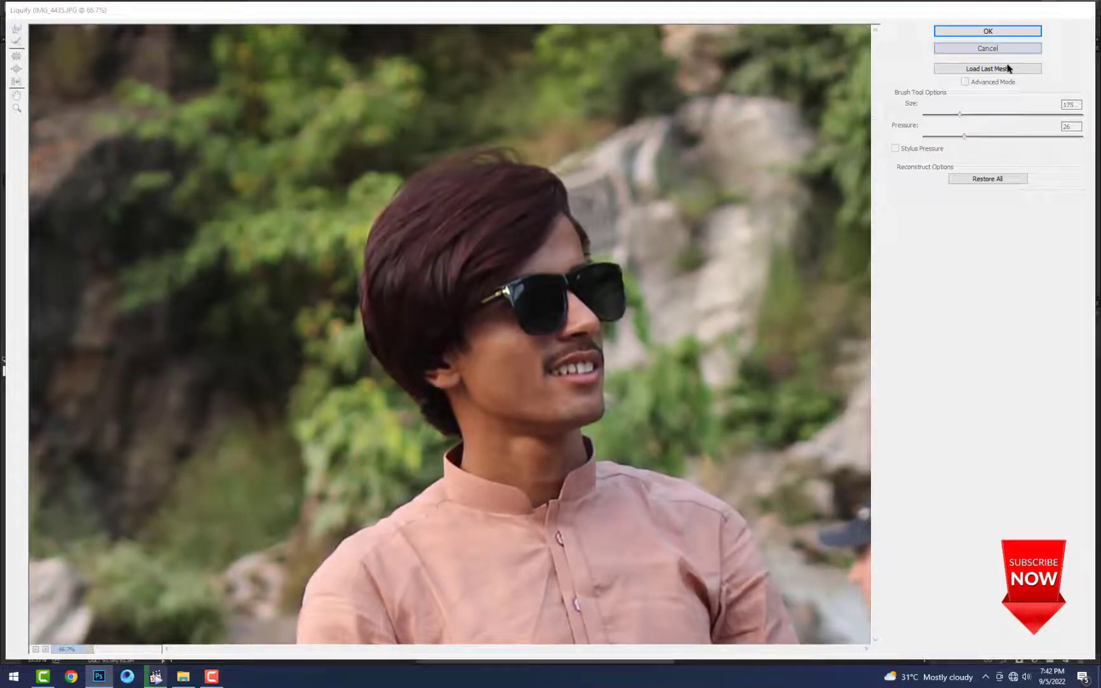
left_click(988, 31)
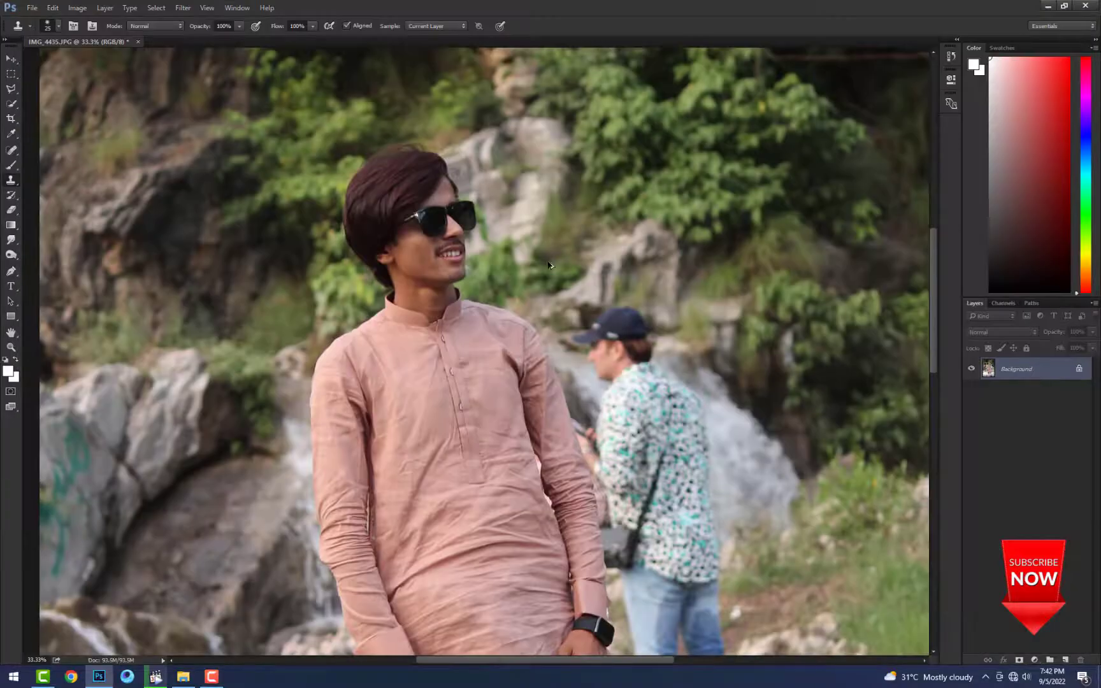
- Set the image height to 6000 pixels and the resolution to 300 pixels/inch in Image Size
key("ctrl+alt+i")
type("6000")
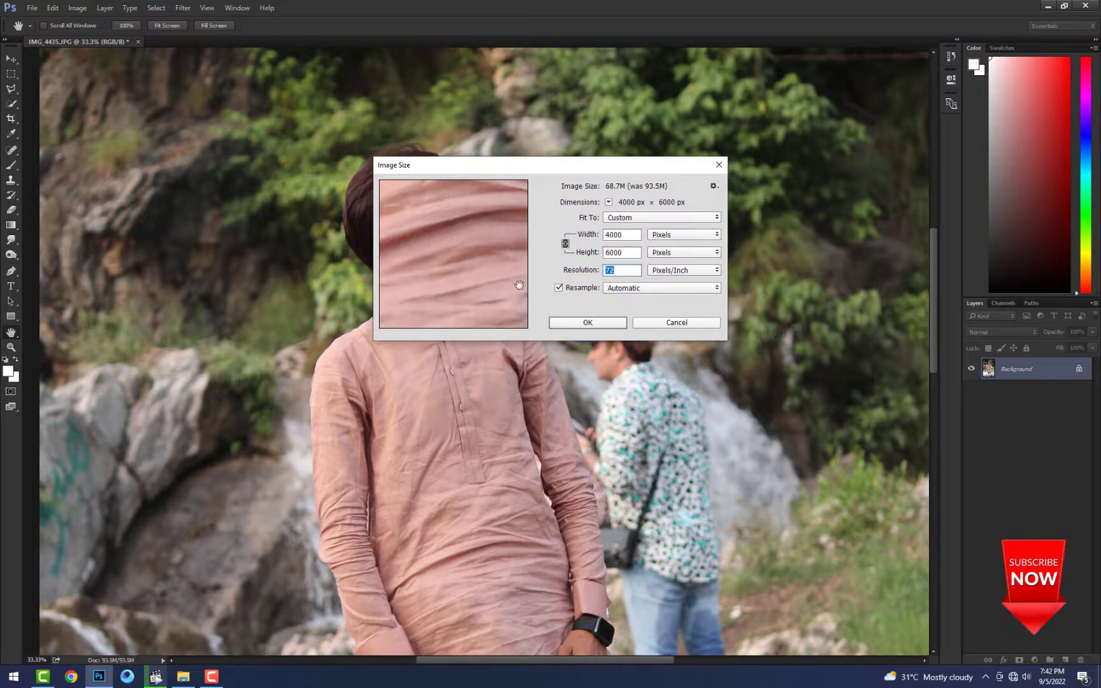
type("300")
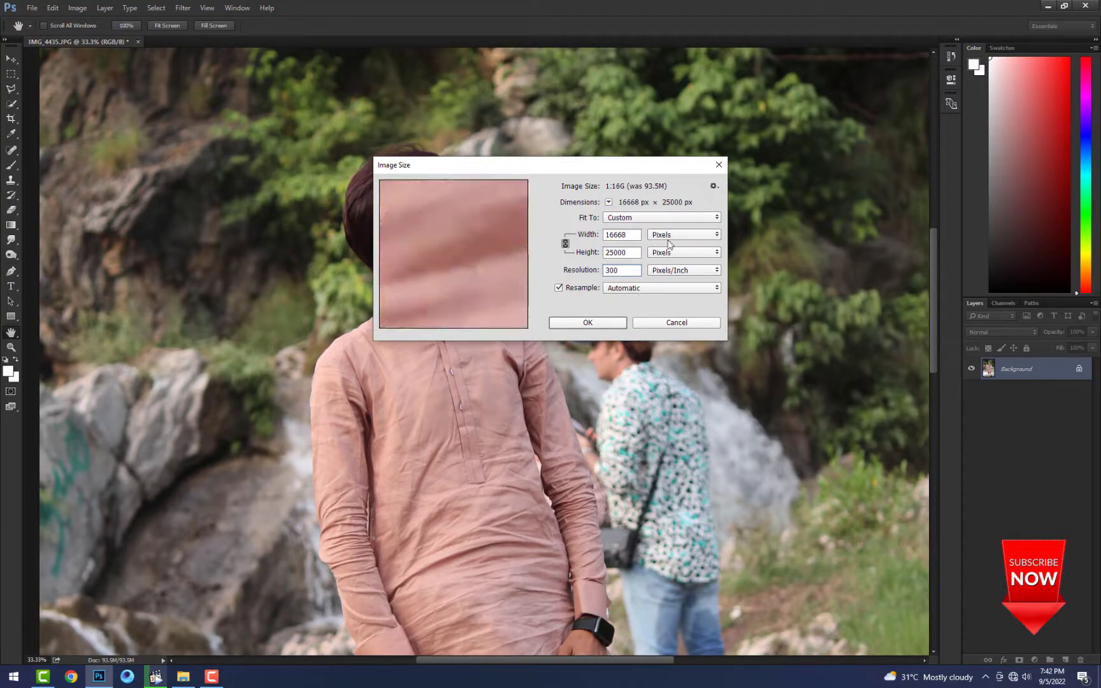
left_click(649, 220)
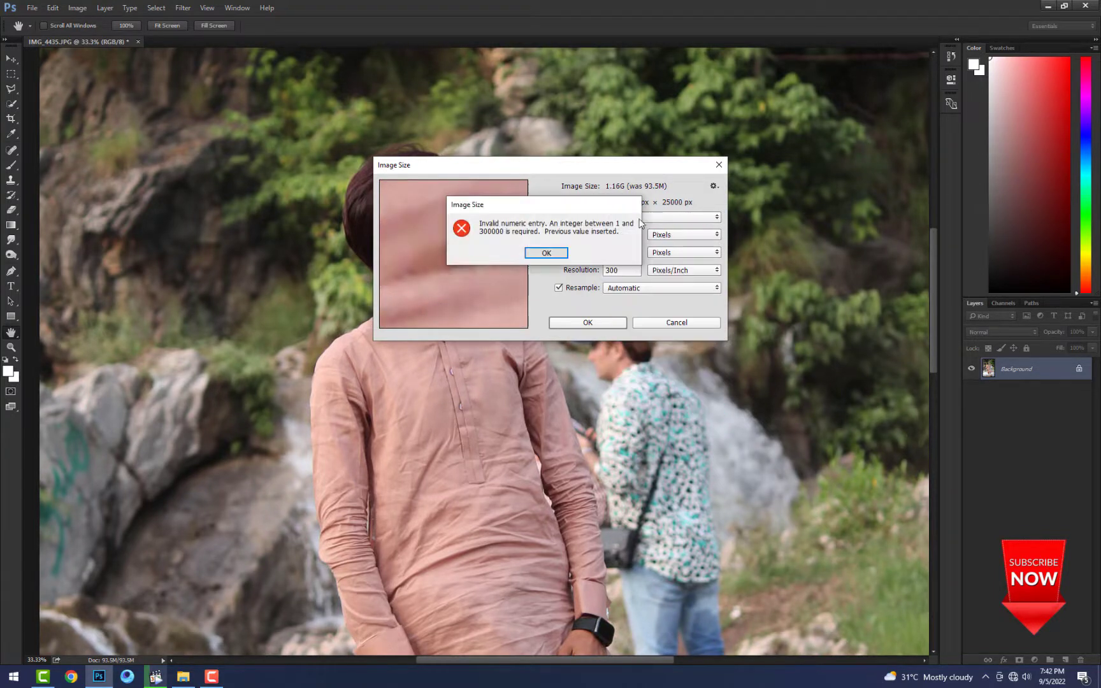
left_click(546, 253)
left_click(642, 221)
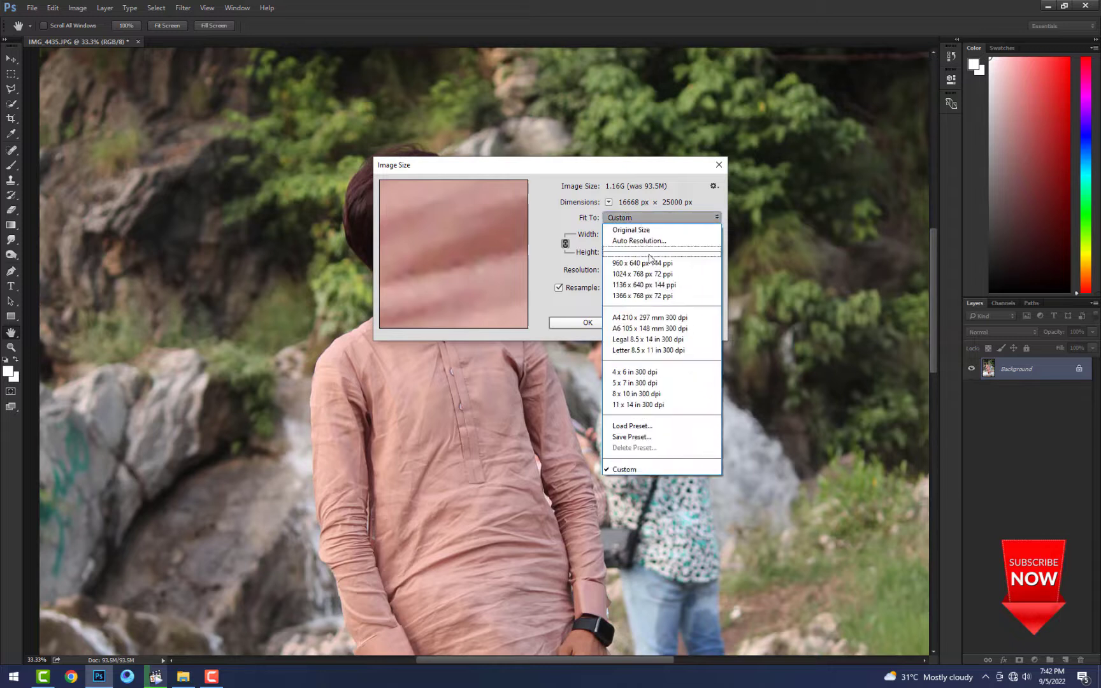
left_click(567, 195)
- Enter 6000 pixels for the image height again and apply the resize
left_click_drag(637, 253, 512, 265)
key("BackSpace")
type("6000")
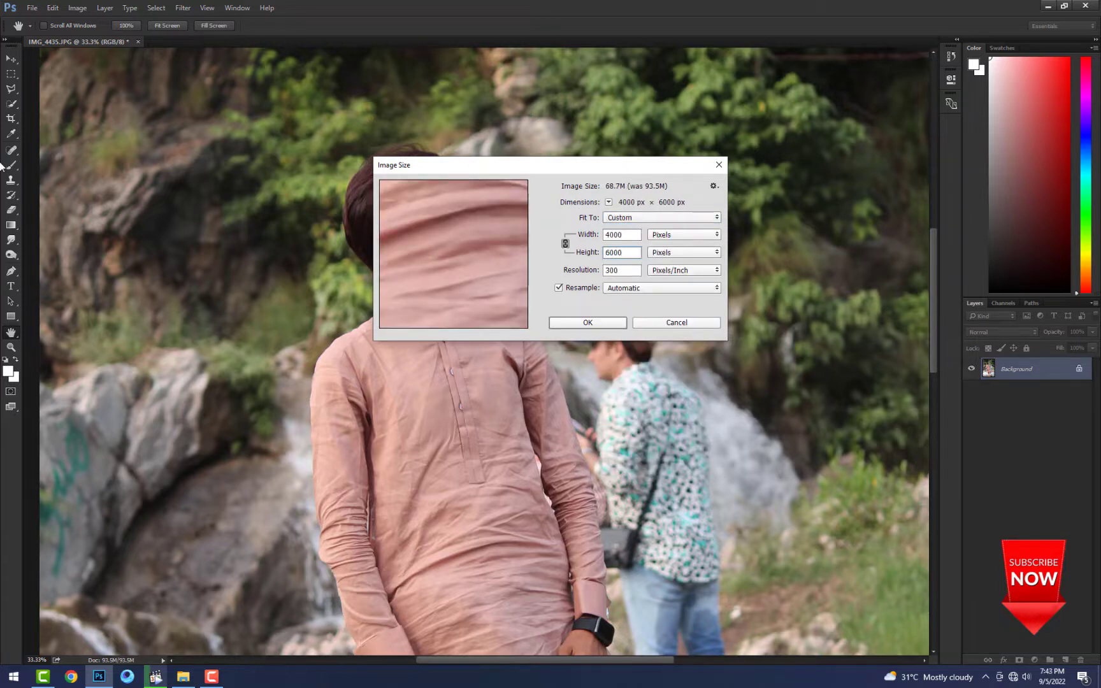
key("Return")
- Inspect the resized portrait up close and check its image dimensions without changing them
left_click(11, 180)
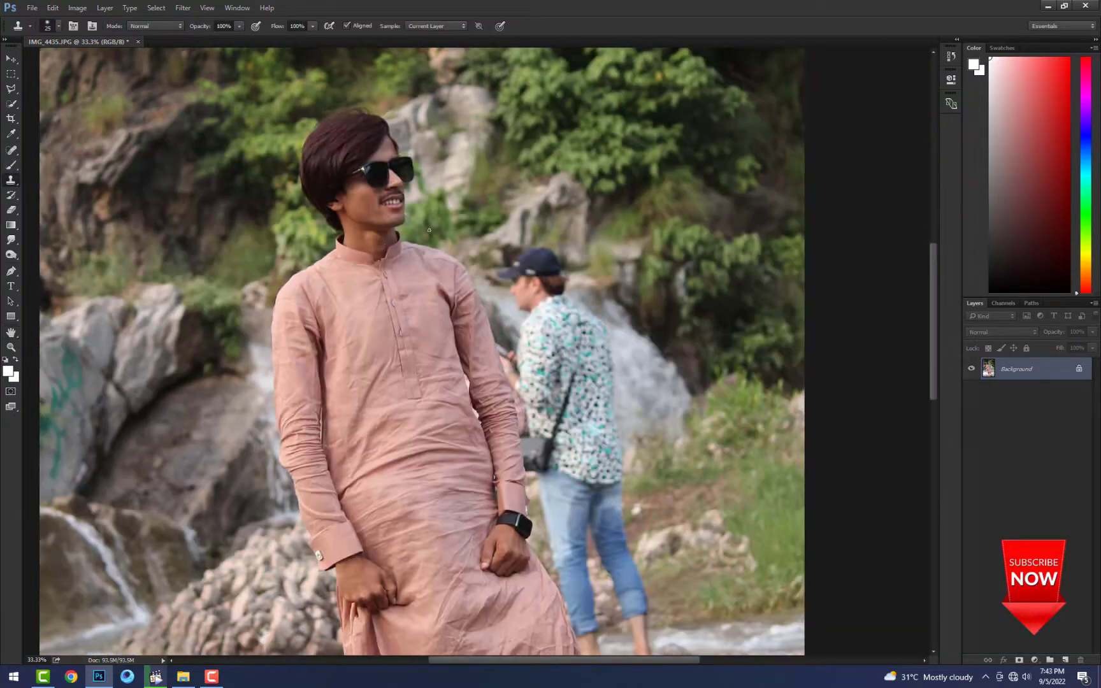
scroll(339, 206, "up", 5)
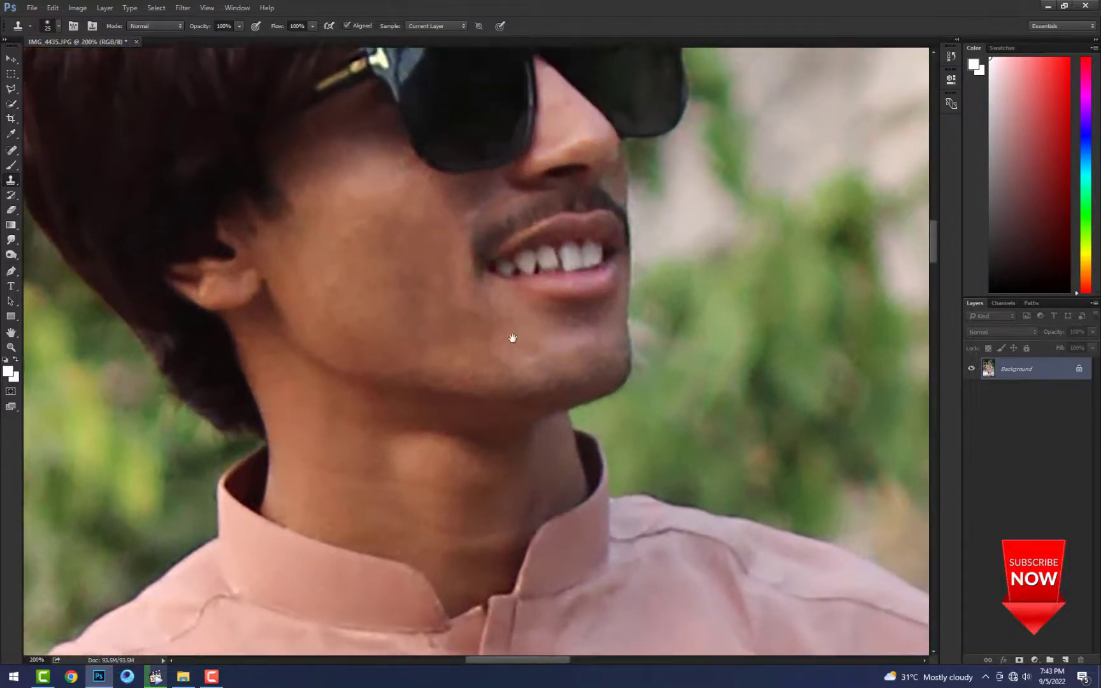
key("ctrl+alt+i")
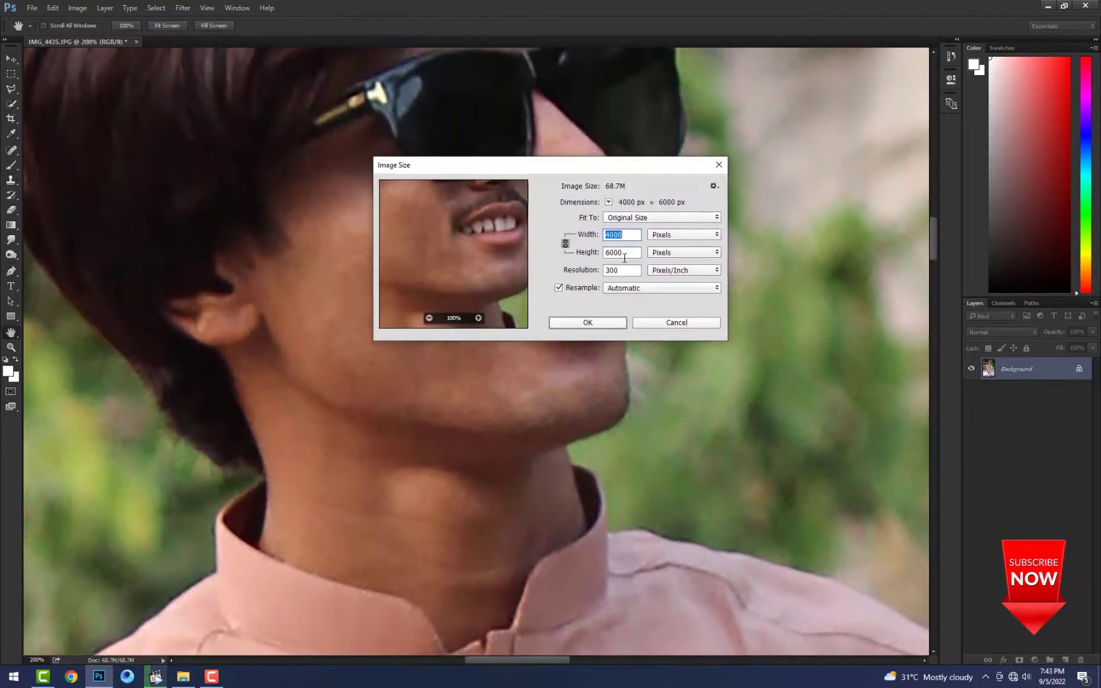
key("Escape")
scroll(583, 361, "down", 6)
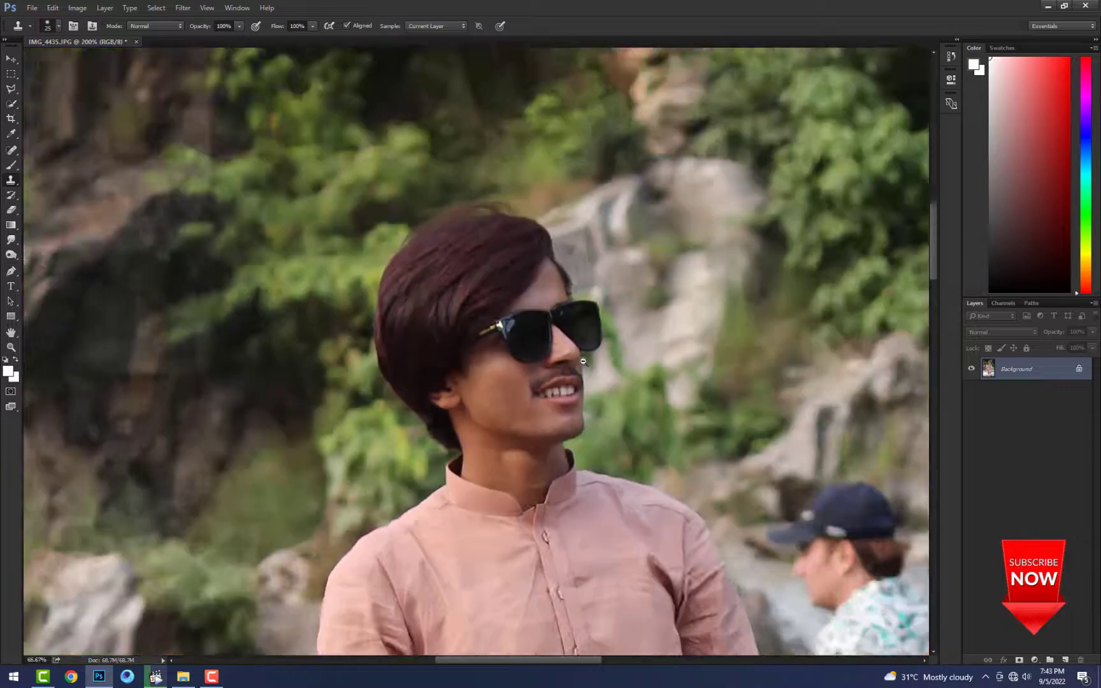
scroll(583, 362, "down", 1)
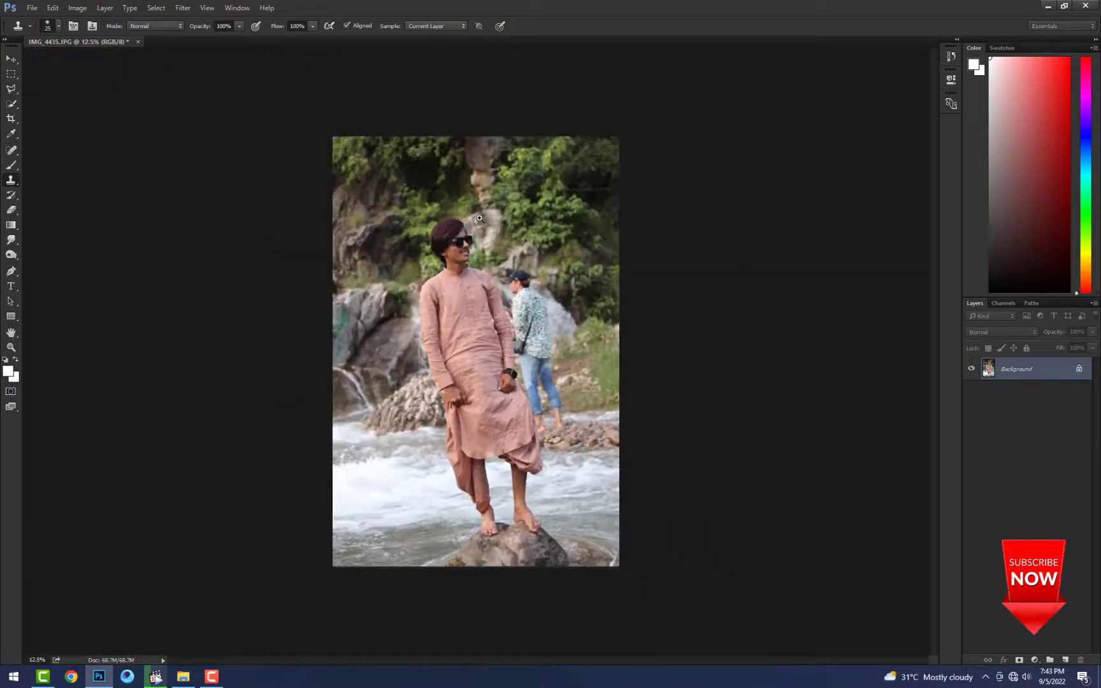
- Duplicate the background layer and open the copy in the Camera Raw Filter
scroll(480, 218, "up", 3)
key("ctrl+j")
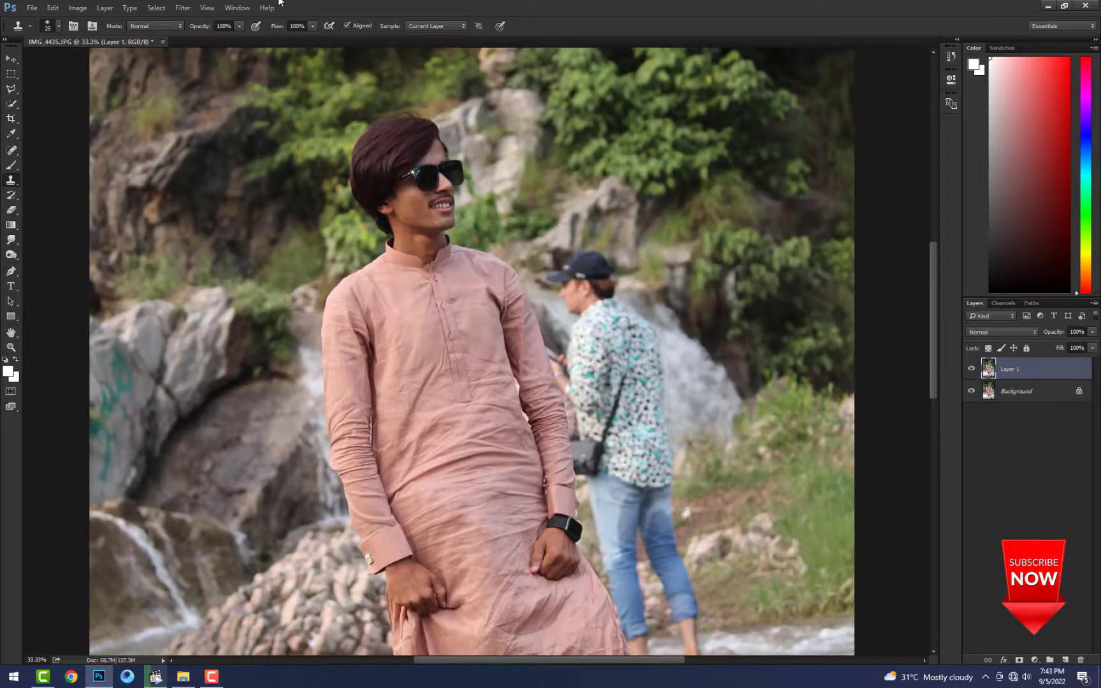
left_click(182, 9)
left_click(239, 74)
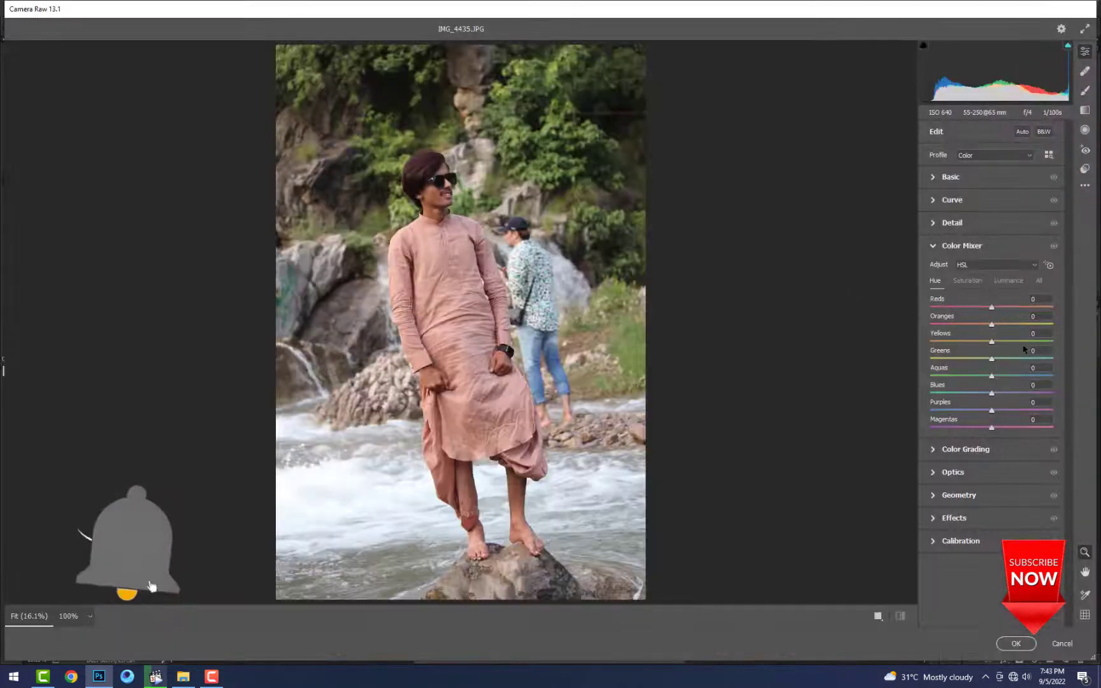
- In the Basic adjustments, set Exposure -0.40, Highlights -100, Shadows +100, Whites +64 and Blacks +90
left_click(961, 180)
left_click(436, 182)
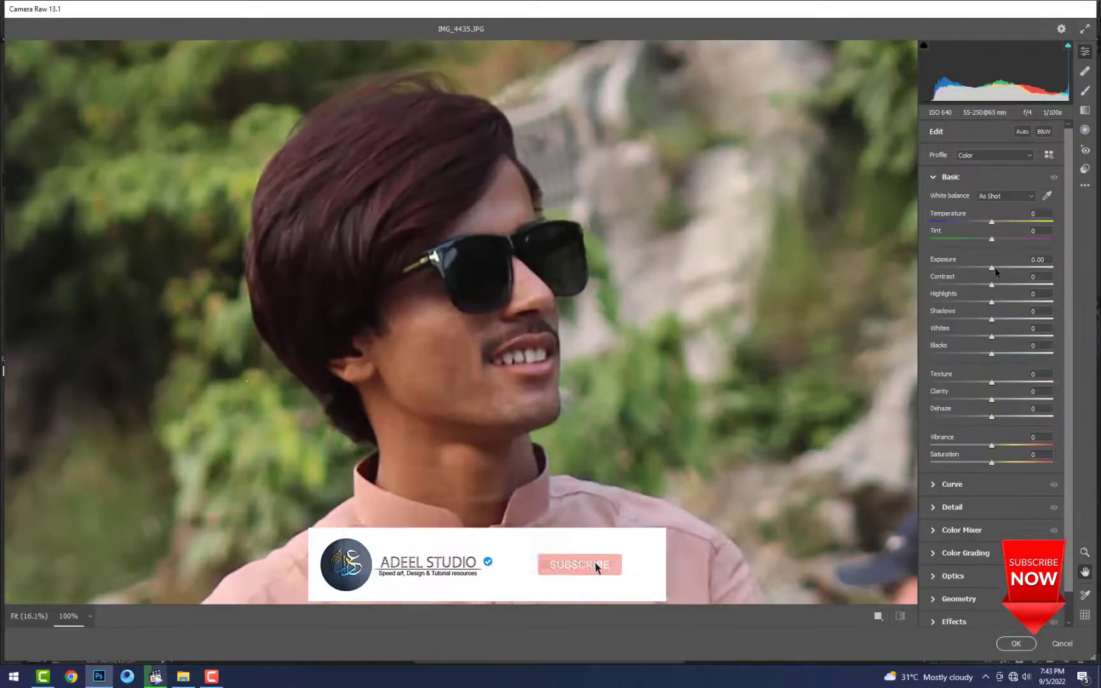
left_click_drag(995, 269, 986, 270)
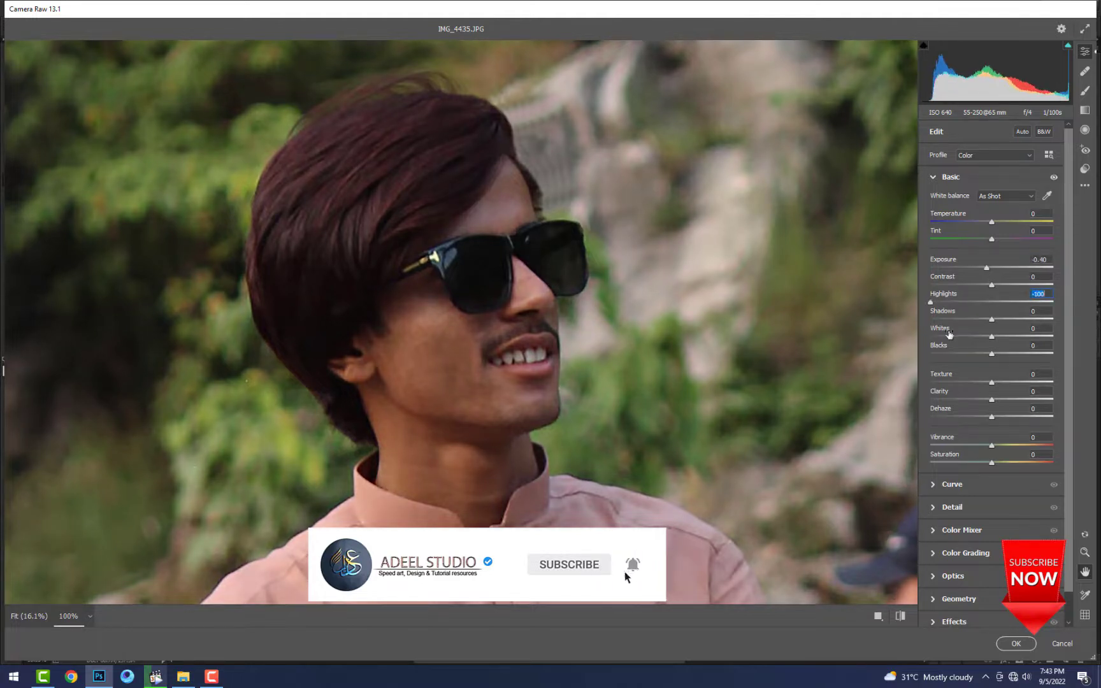
left_click_drag(1044, 312, 1083, 357)
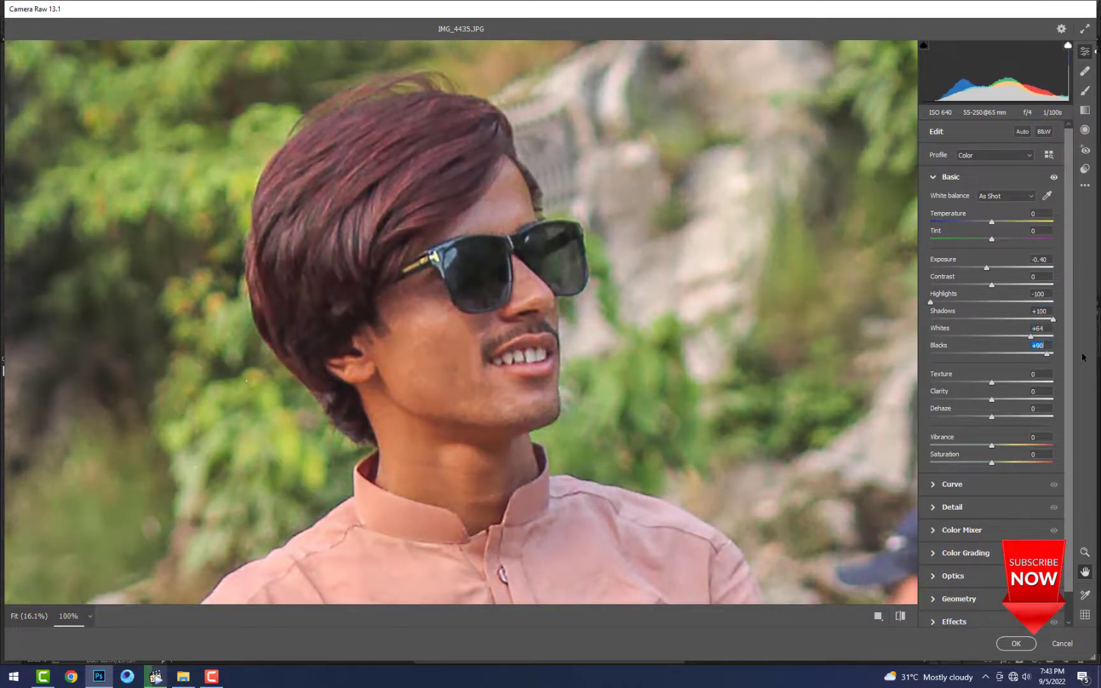
scroll(430, 324, "down", 5)
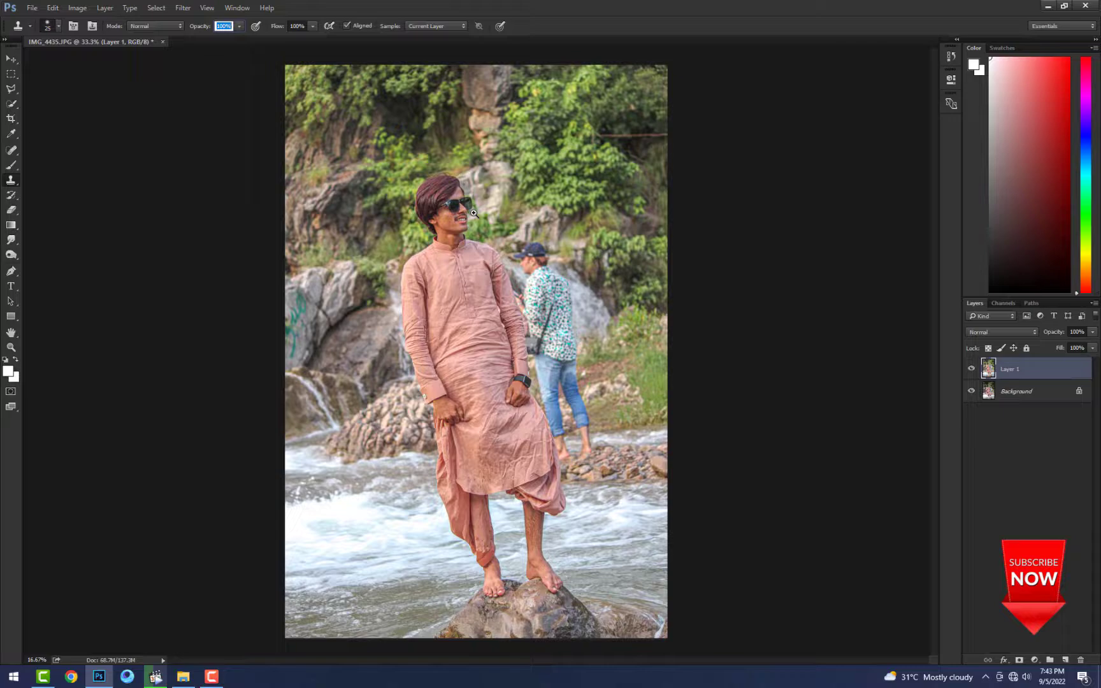
key("ctrl+plus")
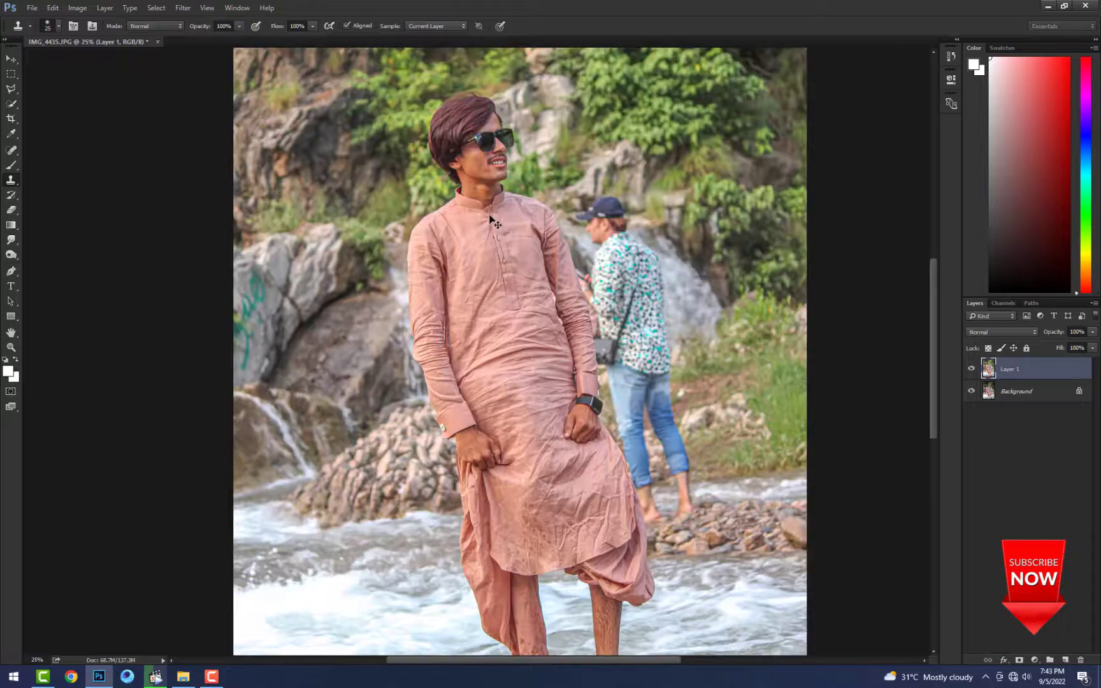
key("ctrl+e")
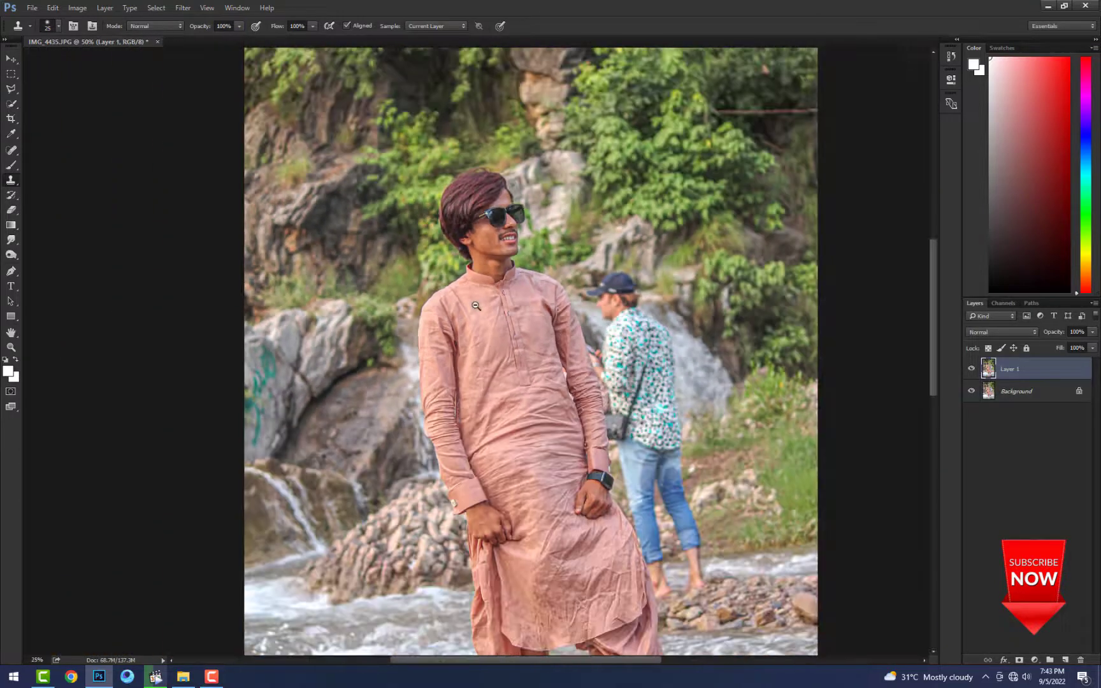
- Merge the graded layer down into the background layer
key("ctrl+e")
key("ctrl+plus")
key("ctrl+plus")
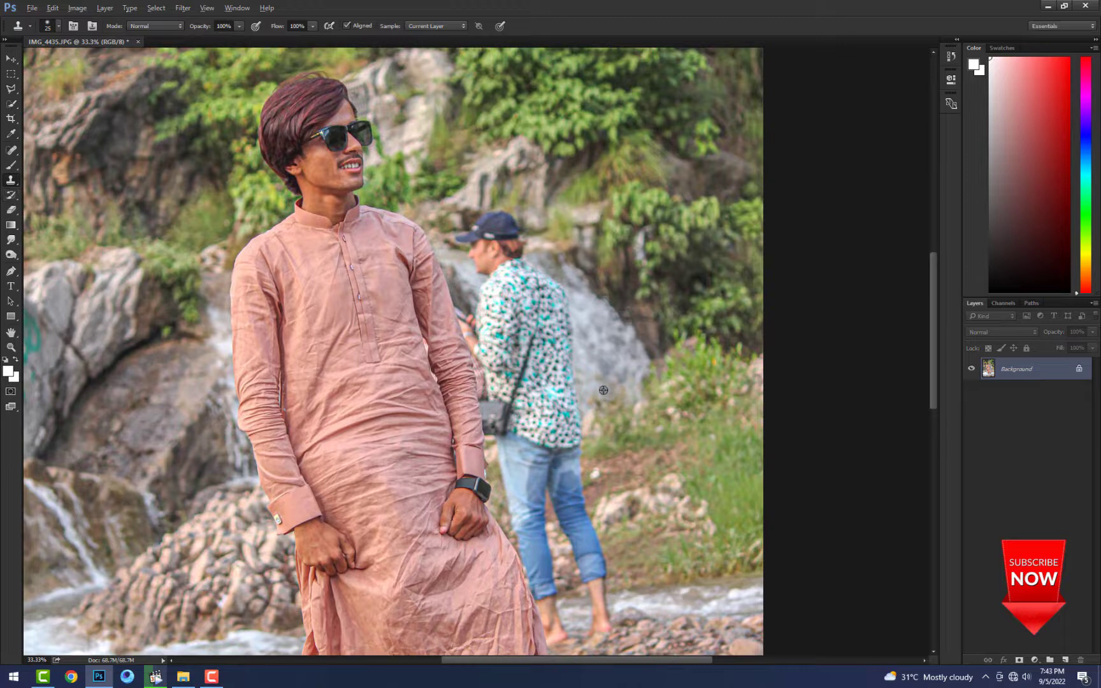
- Clone waterfall and rock texture over the background man's cap, head, shoulder and upper back
key("bracketright")
left_click_drag(561, 326, 571, 387)
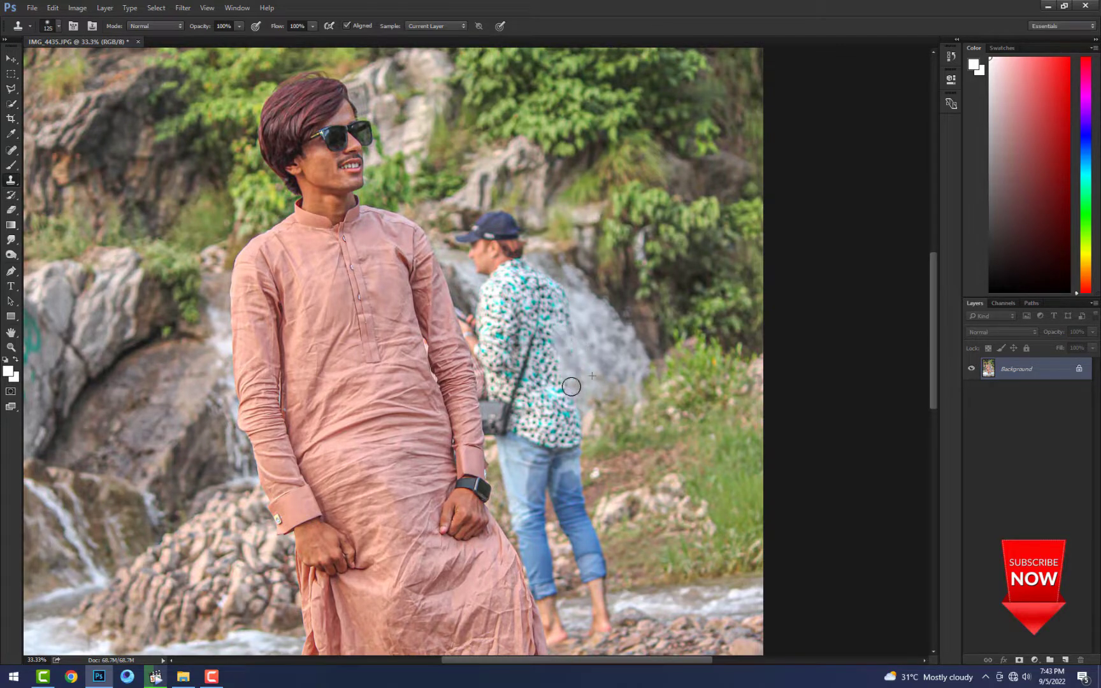
mouse_move(564, 297)
left_mouse_down()
mouse_move(553, 318)
mouse_move(551, 277)
mouse_move(560, 312)
mouse_move(535, 282)
mouse_move(548, 361)
left_mouse_up()
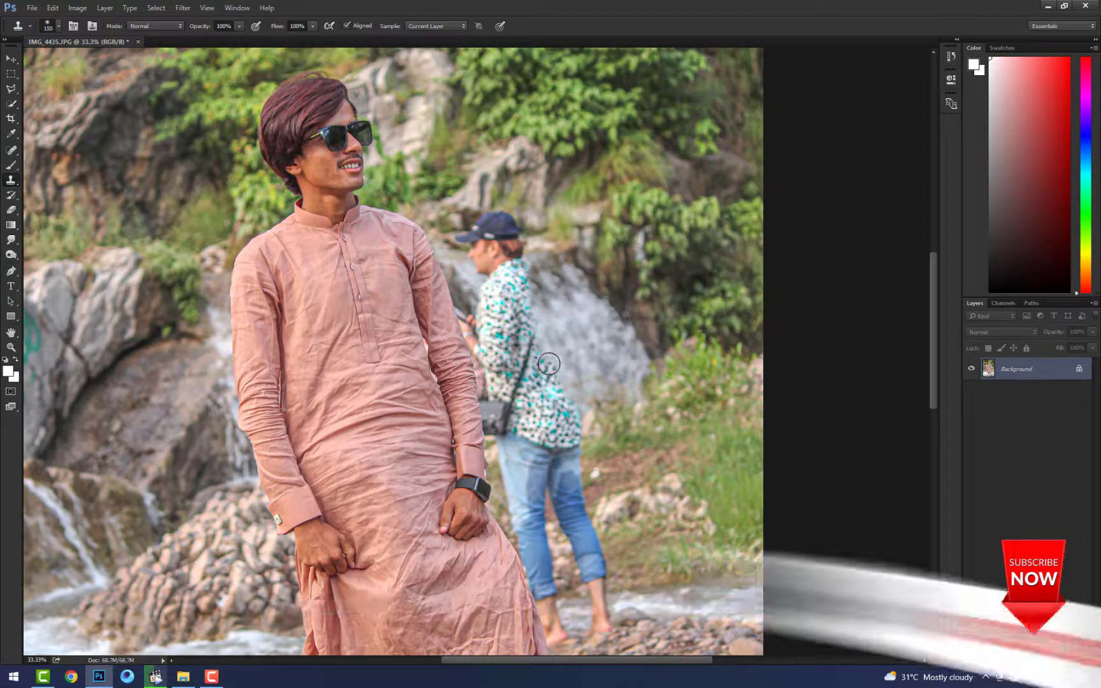
key("bracketright")
key("bracketright")
key("bracketright")
left_click(548, 276, "alt")
mouse_move(513, 286)
left_mouse_down()
mouse_move(500, 214)
mouse_move(473, 234)
left_mouse_up()
left_click_drag(503, 283, 500, 250)
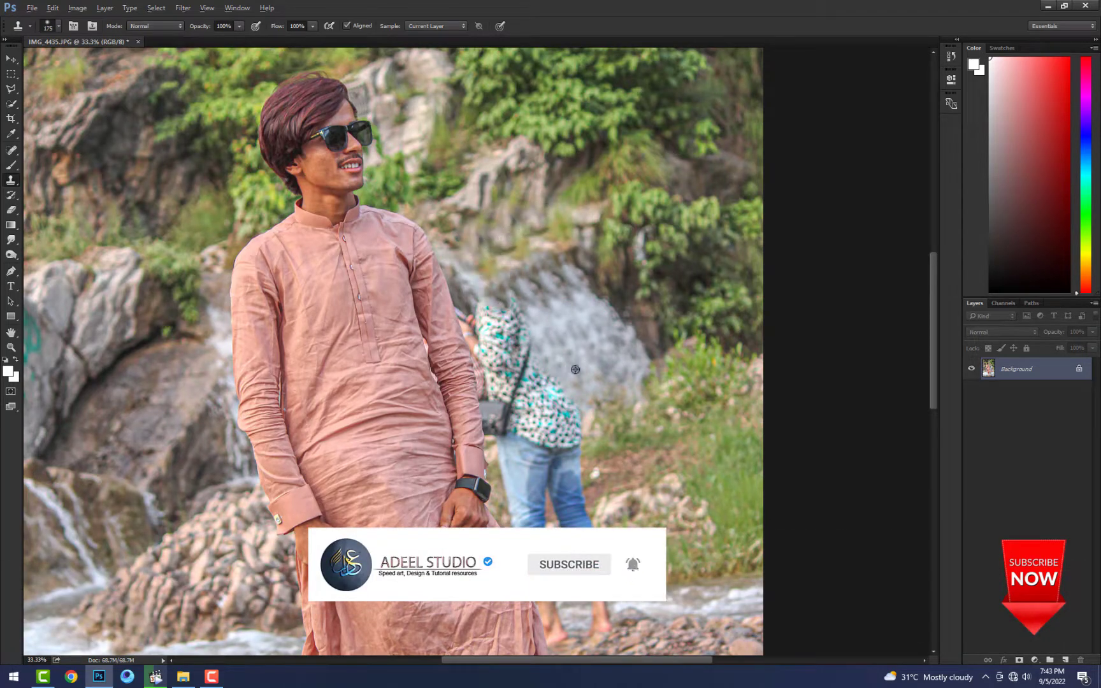
- Clone waterfall, grass and stones over the background man's lower back and his outer leg
left_click(575, 369, "alt")
key("bracketright")
mouse_move(538, 345)
left_mouse_down()
mouse_move(496, 293)
mouse_move(508, 376)
mouse_move(508, 341)
mouse_move(561, 436)
mouse_move(560, 405)
mouse_move(590, 493)
mouse_move(572, 505)
mouse_move(593, 567)
mouse_move(576, 523)
mouse_move(635, 601)
mouse_move(599, 594)
mouse_move(600, 579)
mouse_move(583, 576)
mouse_move(594, 529)
mouse_move(581, 571)
mouse_move(553, 479)
mouse_move(582, 539)
left_mouse_up()
left_click(599, 441, "alt")
left_click(668, 483, "alt")
key("bracketleft")
key("bracketleft")
left_click(590, 482, "alt")
left_click_drag(553, 481, 567, 556)
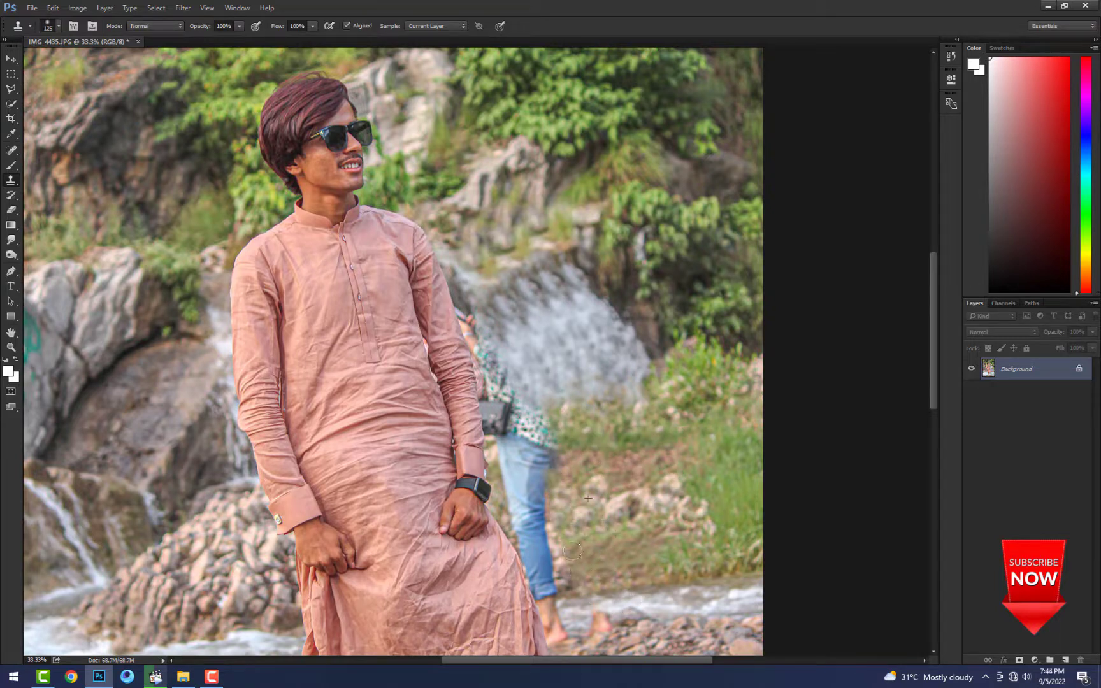
- Clone waterfall, grass and stones over the background man's remaining shirt, shoulder bag and upper jeans
key("bracketleft")
left_click(659, 491, "alt")
left_click_drag(631, 495, 616, 515)
left_click(586, 458, "alt")
mouse_move(551, 439)
left_mouse_down()
mouse_move(551, 484)
mouse_move(520, 394)
mouse_move(546, 483)
mouse_move(529, 450)
mouse_move(499, 438)
mouse_move(485, 345)
mouse_move(512, 439)
mouse_move(460, 283)
mouse_move(489, 337)
mouse_move(450, 243)
left_mouse_up()
key("bracketleft")
key("bracketleft")
mouse_move(570, 511)
left_mouse_down()
mouse_move(528, 345)
mouse_move(478, 300)
mouse_move(475, 312)
mouse_move(459, 275)
left_mouse_up()
left_click(527, 344, "alt")
key("bracketright")
key("bracketright")
key("bracketright")
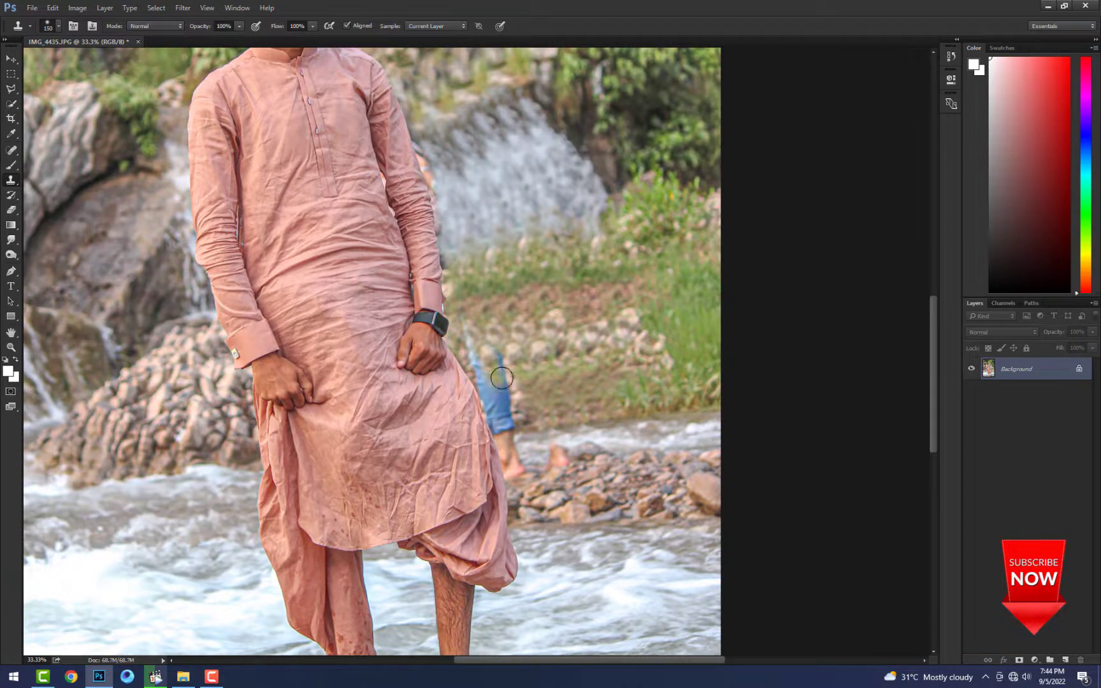
- Clone grass, river water and stones over the background man's lower jeans and bare feet beside the kurta
left_click_drag(536, 378, 526, 378)
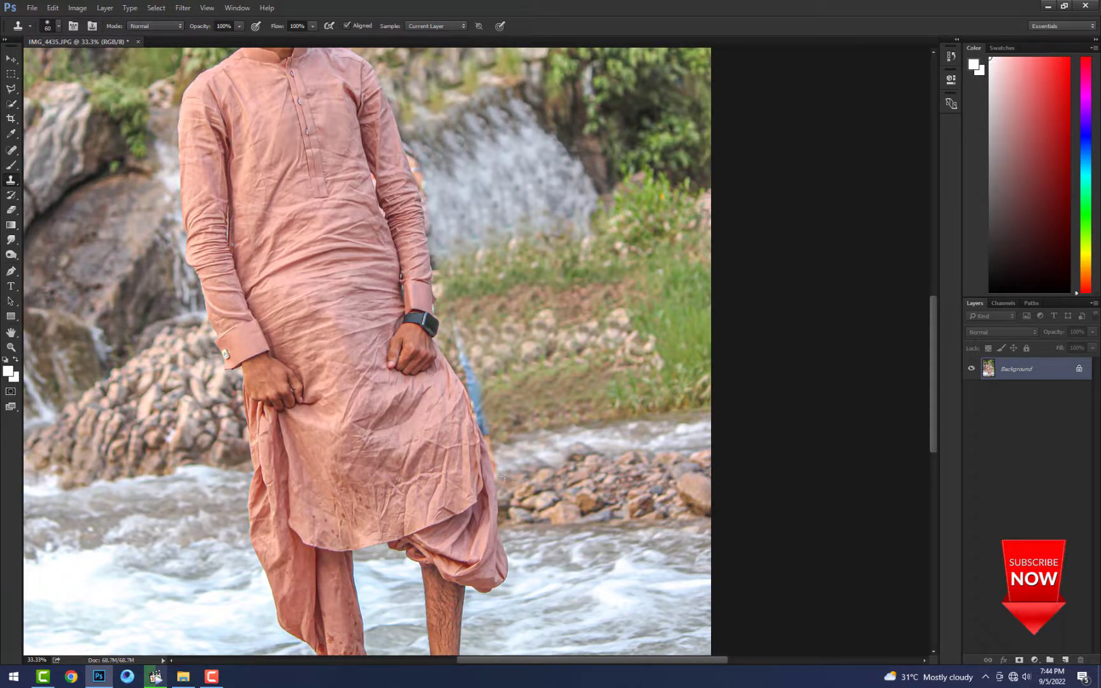
key("bracketright")
key("bracketright")
left_click_drag(486, 434, 482, 412)
key("bracketright")
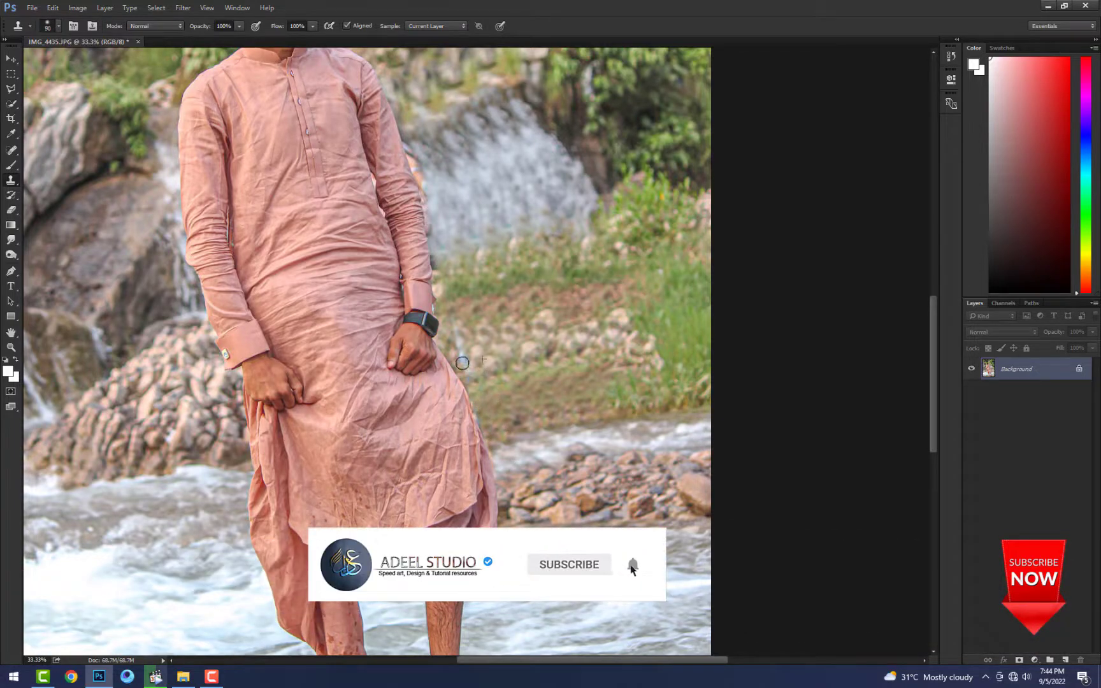
- Clone waterfall texture with a smaller brush over the last traces of the background man along the kurta's sleeve
left_click_drag(508, 293, 554, 403)
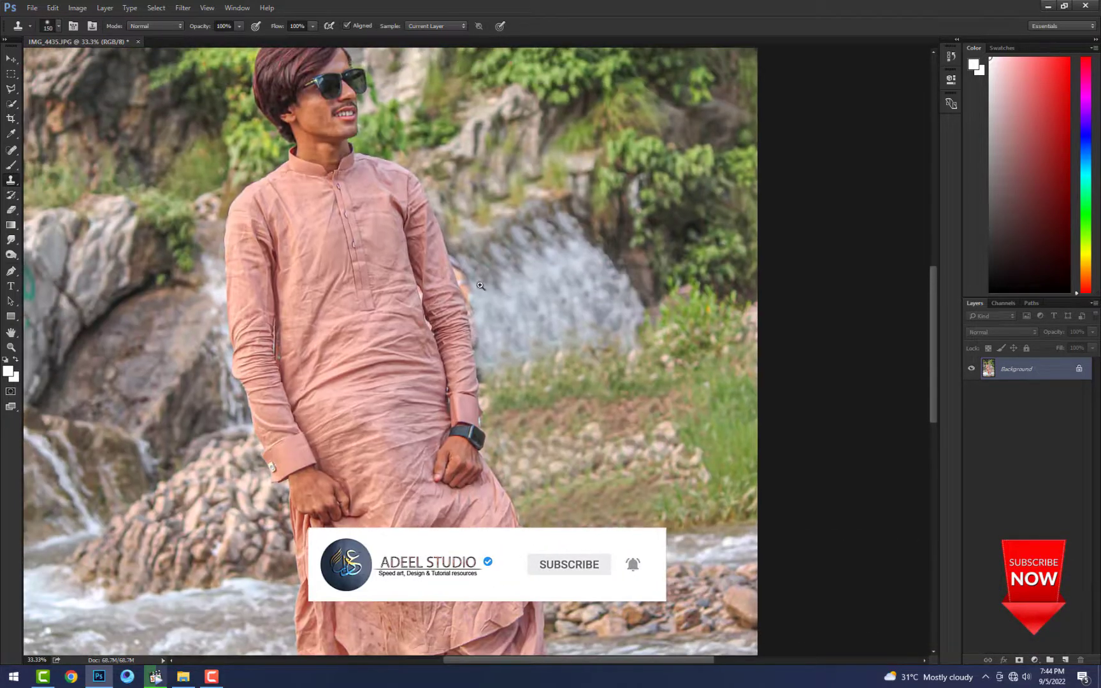
scroll(455, 266, "up", 3)
key("bracketleft")
key("bracketleft")
key("bracketleft")
key("bracketleft")
key("bracketleft")
left_click(539, 330, "alt")
mouse_move(494, 349)
left_mouse_down()
mouse_move(473, 313)
mouse_move(445, 248)
left_mouse_up()
key("bracketleft")
key("bracketleft")
key("bracketleft")
key("bracketleft")
key("bracketleft")
key("bracketleft")
mouse_move(490, 382)
left_mouse_down()
mouse_move(508, 515)
mouse_move(499, 426)
mouse_move(454, 288)
left_mouse_up()
scroll(457, 354, "down", 7)
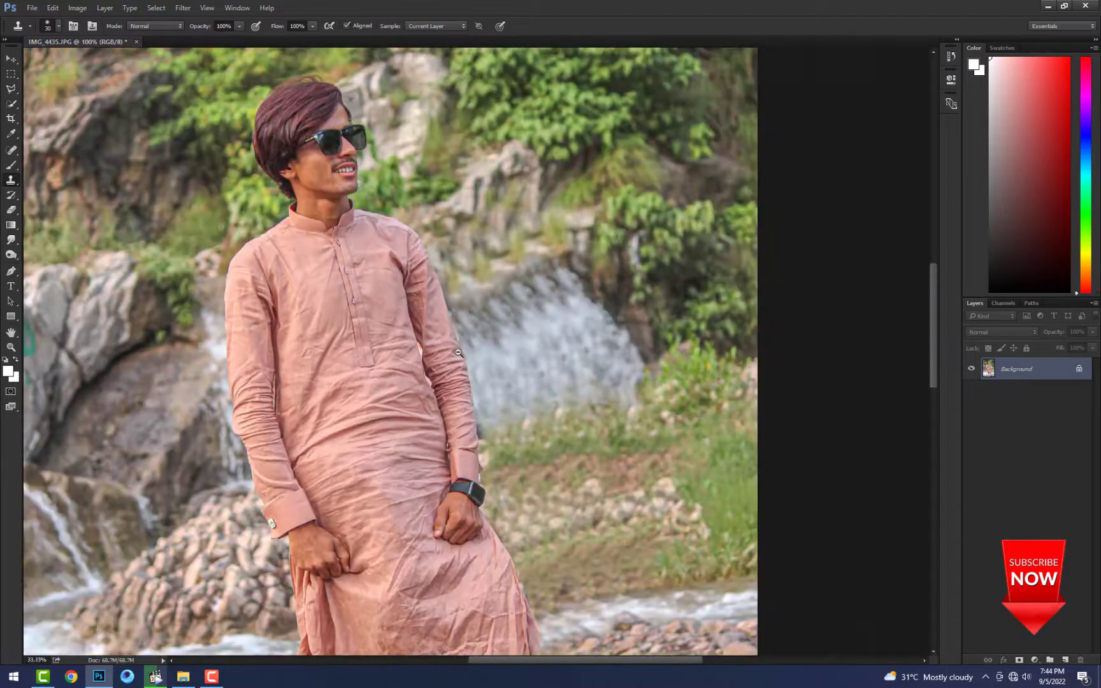
scroll(456, 354, "up", 1)
scroll(432, 162, "up", 1)
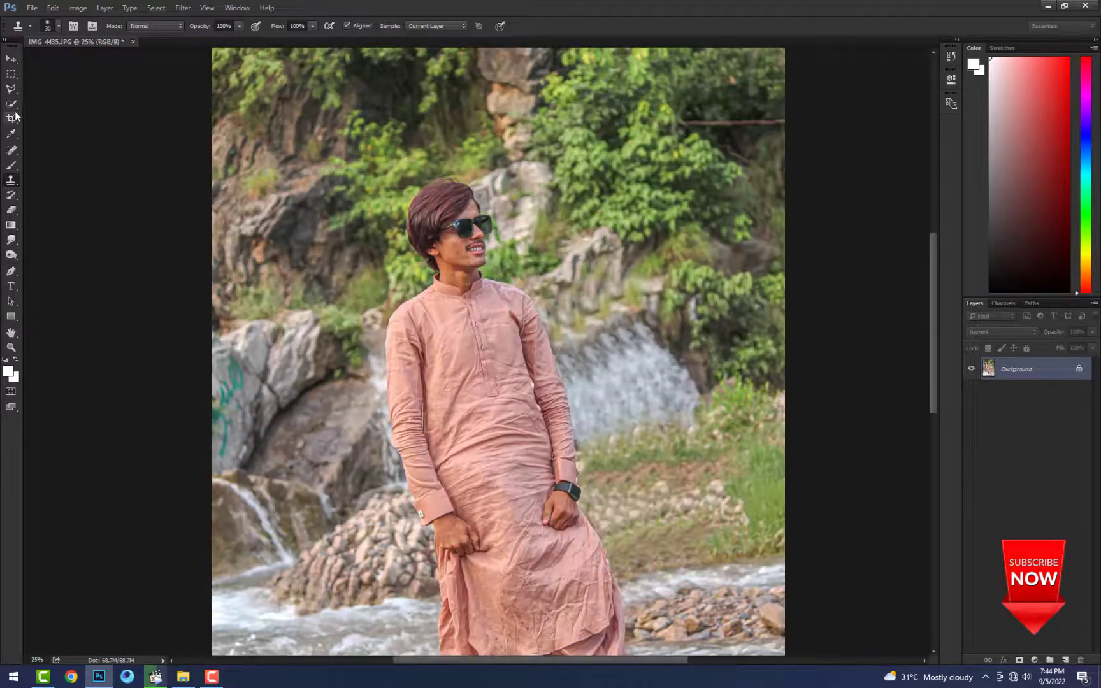
- Quick-select the background around the man and refine its edge with Smart Radius, Smooth 37, Feather 1.7 px and Contrast 22%
left_click(12, 104)
left_click_drag(440, 147, 559, 153)
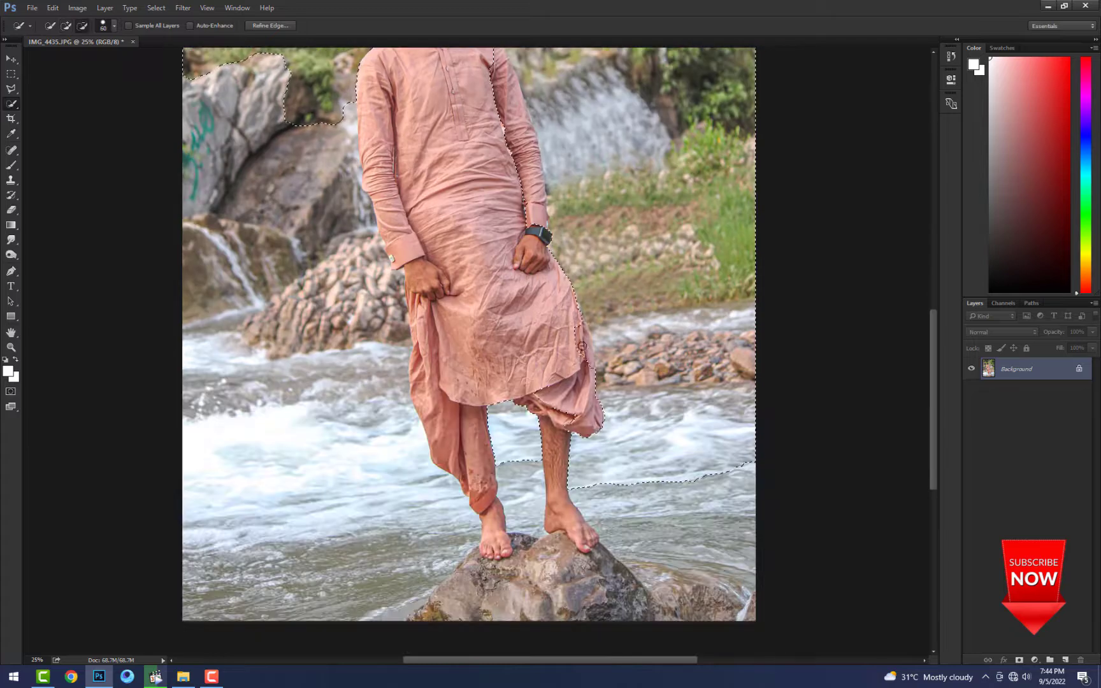
scroll(511, 418, "up", 1)
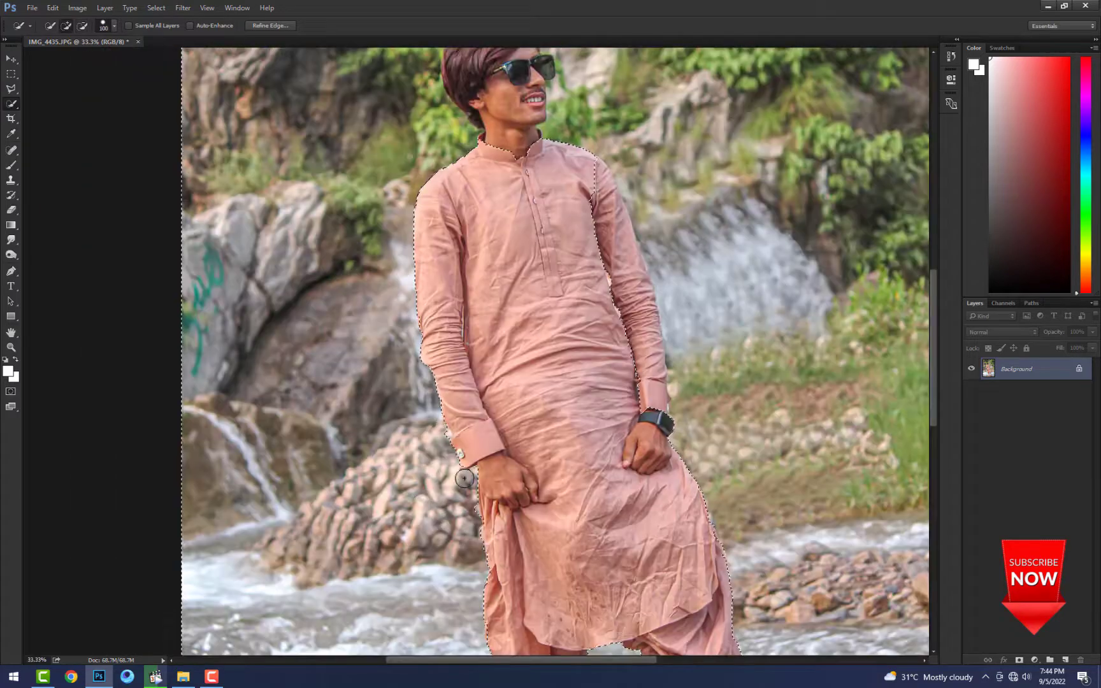
scroll(595, 527, "up", 2)
scroll(595, 527, "down", 3)
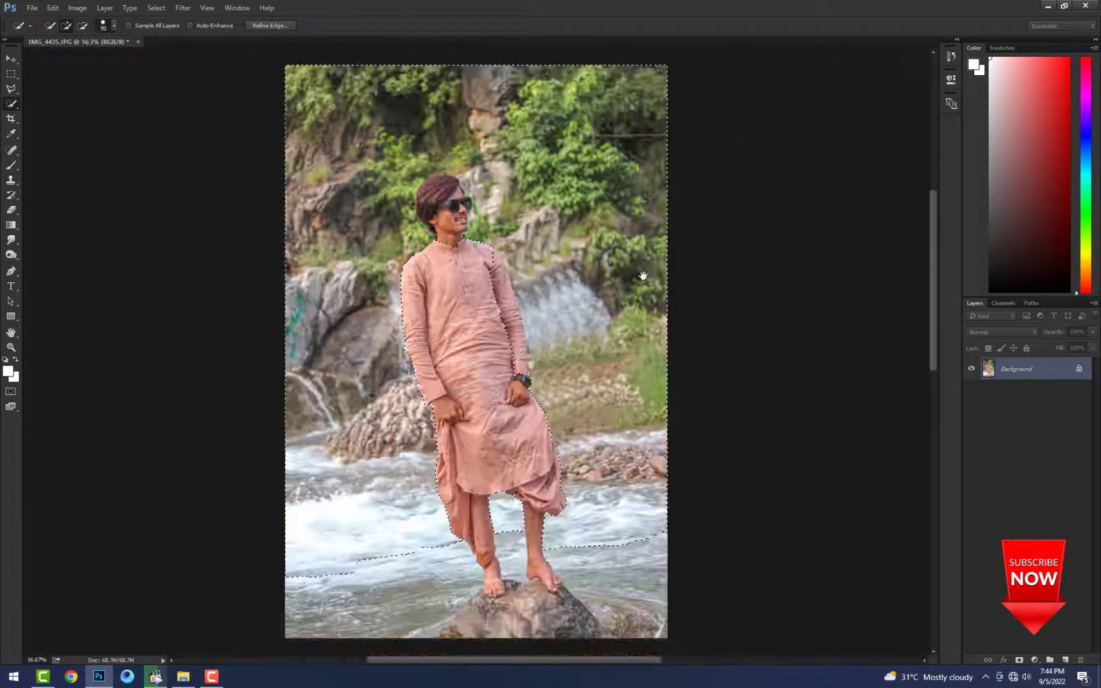
scroll(595, 526, "up", 1)
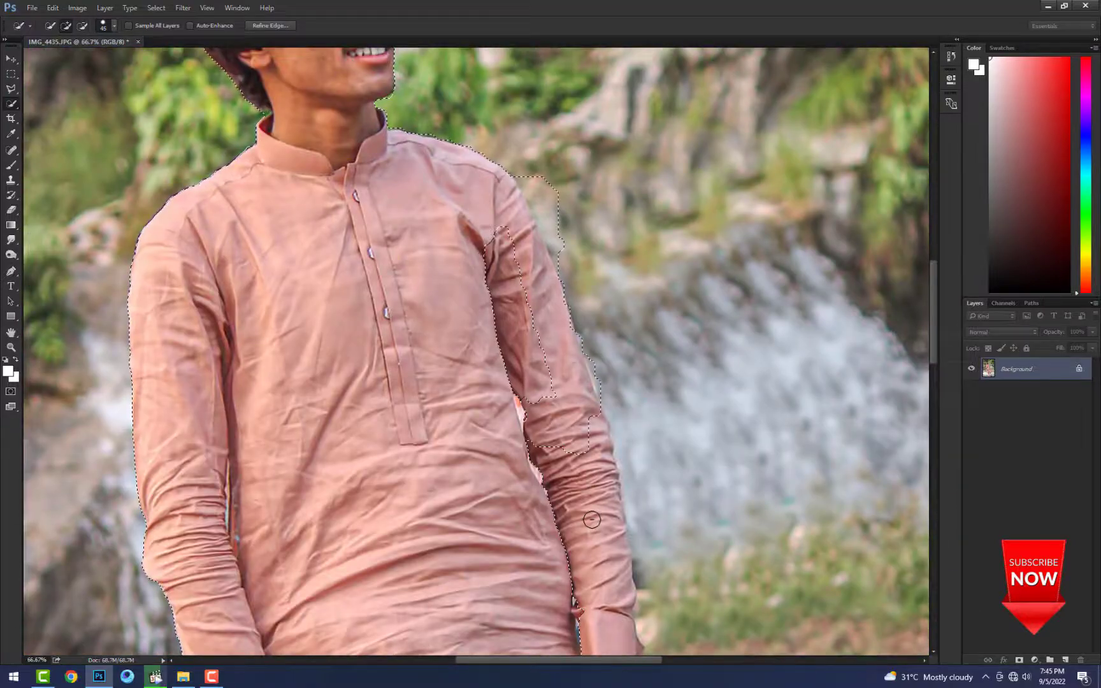
scroll(591, 520, "down", 10)
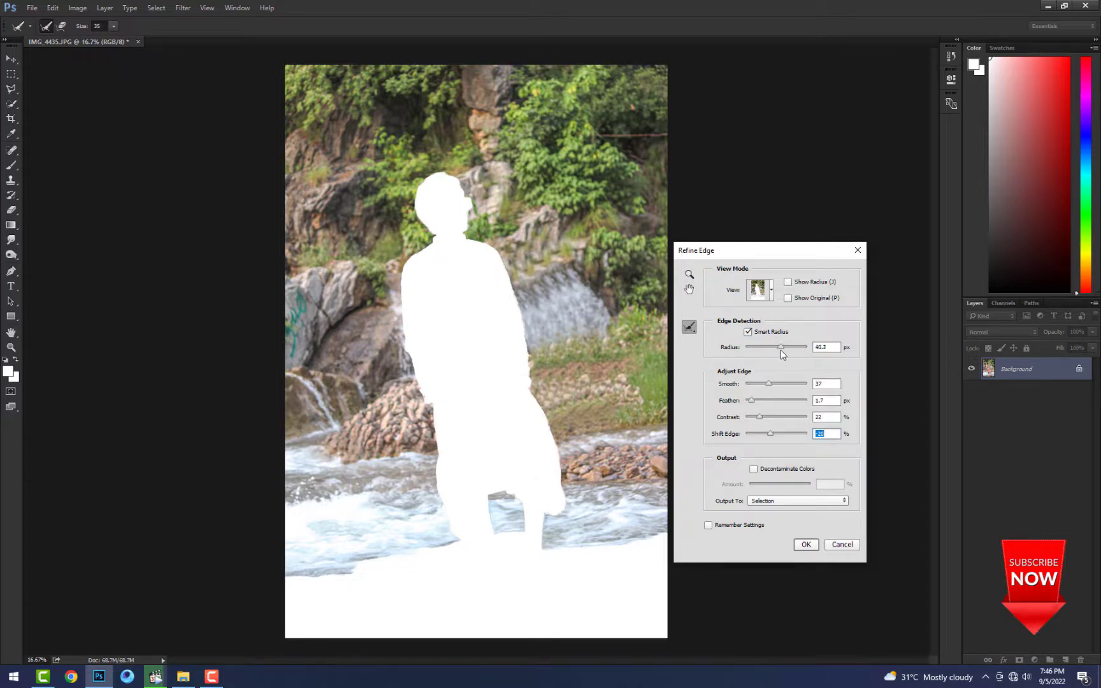
left_click(806, 544)
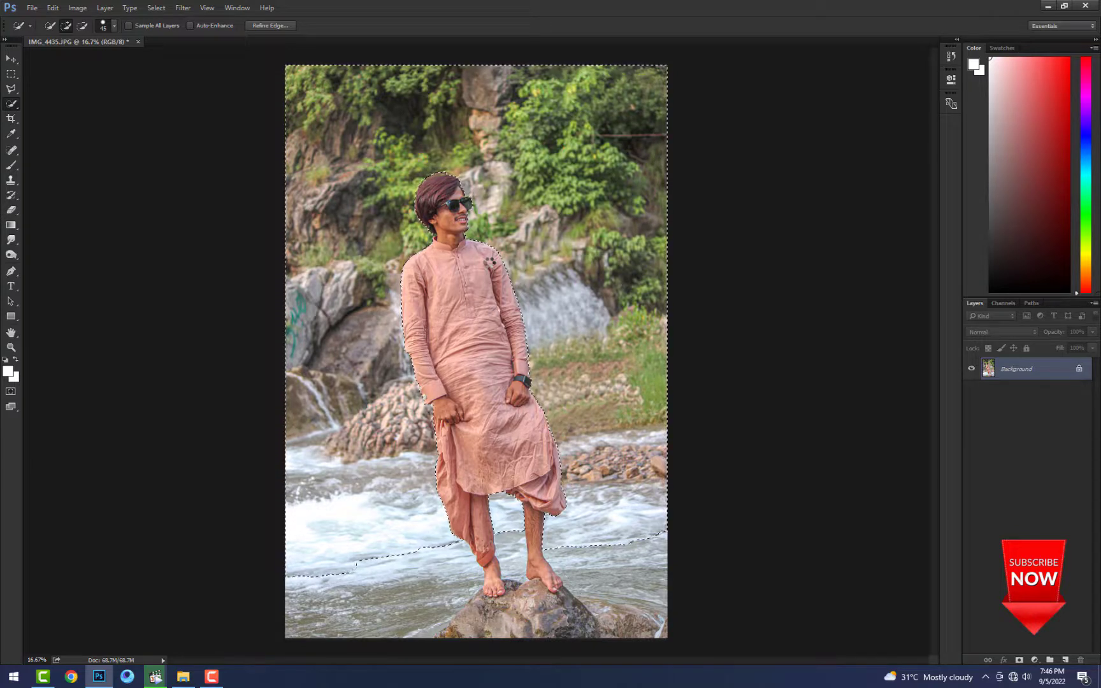
- Open the Tilt-Shift blur on the selected background and move its sharp zone down below the rock
left_click(496, 279, "ctrl")
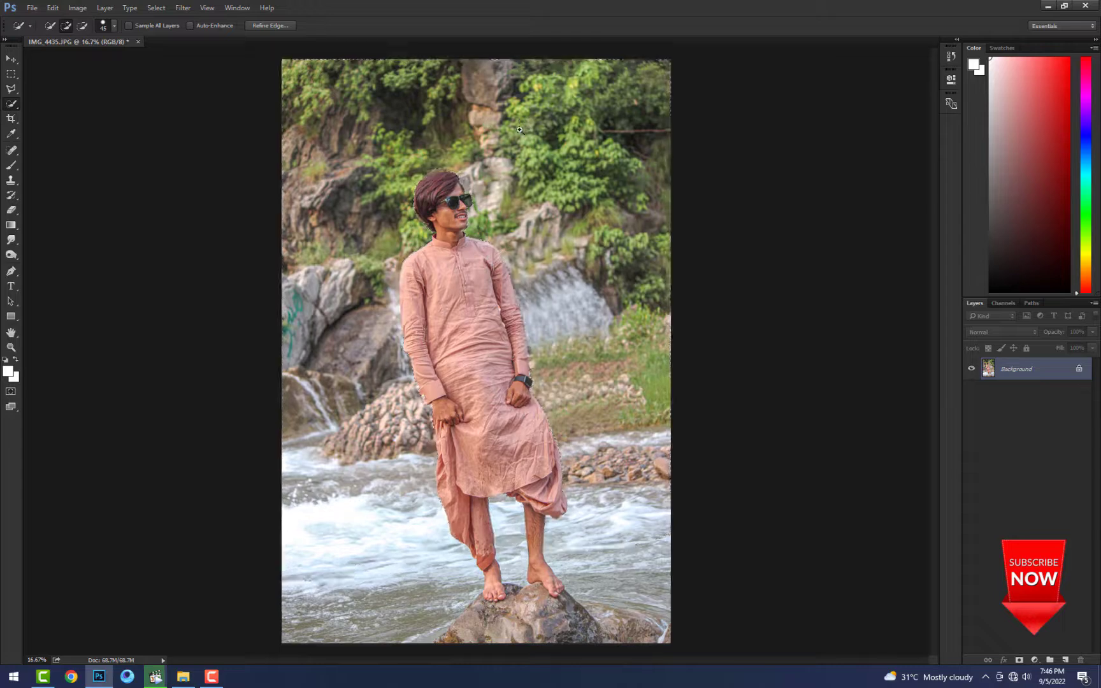
left_click(463, 306, "ctrl")
left_click(454, 296, "ctrl")
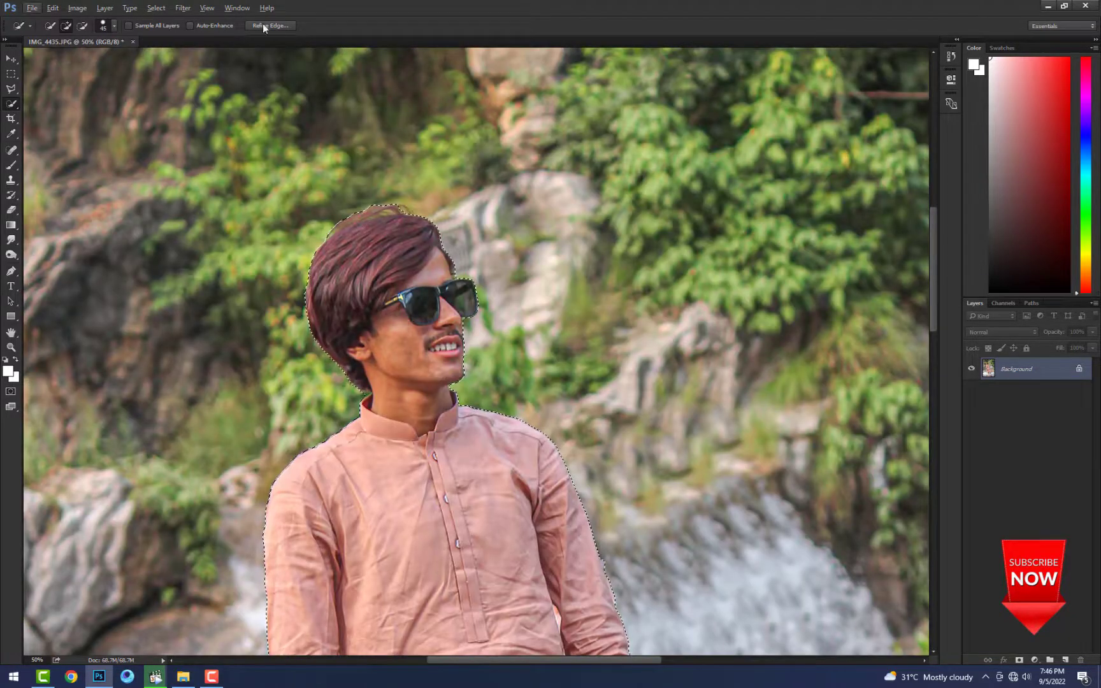
left_click(183, 7)
mouse_move(300, 145)
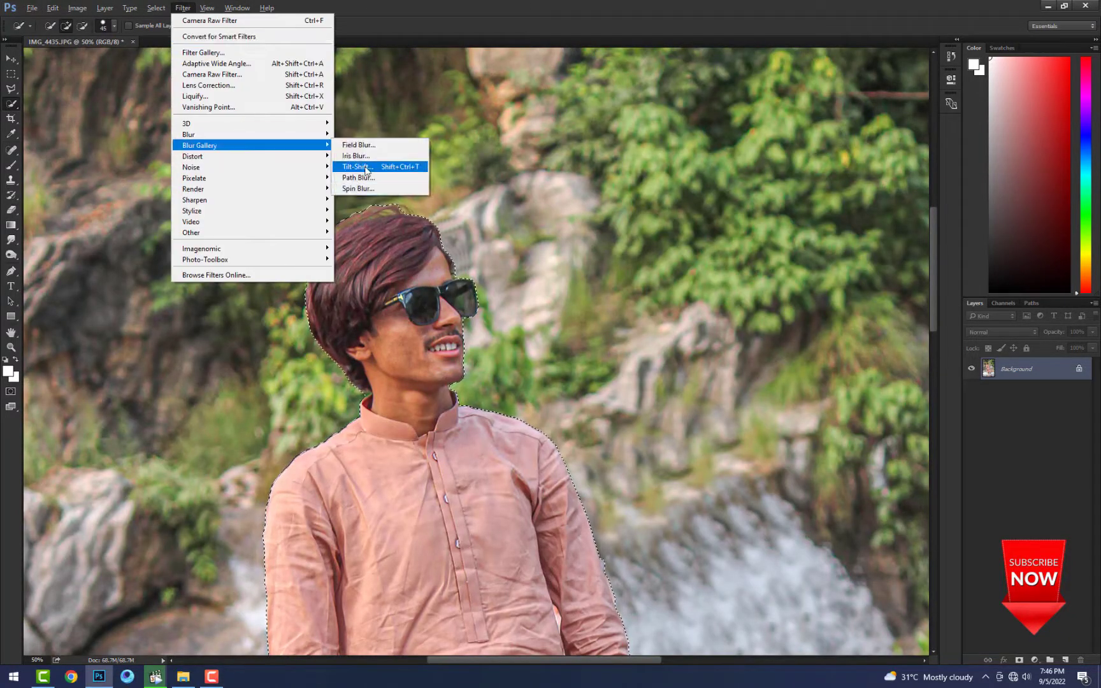
left_click(367, 168)
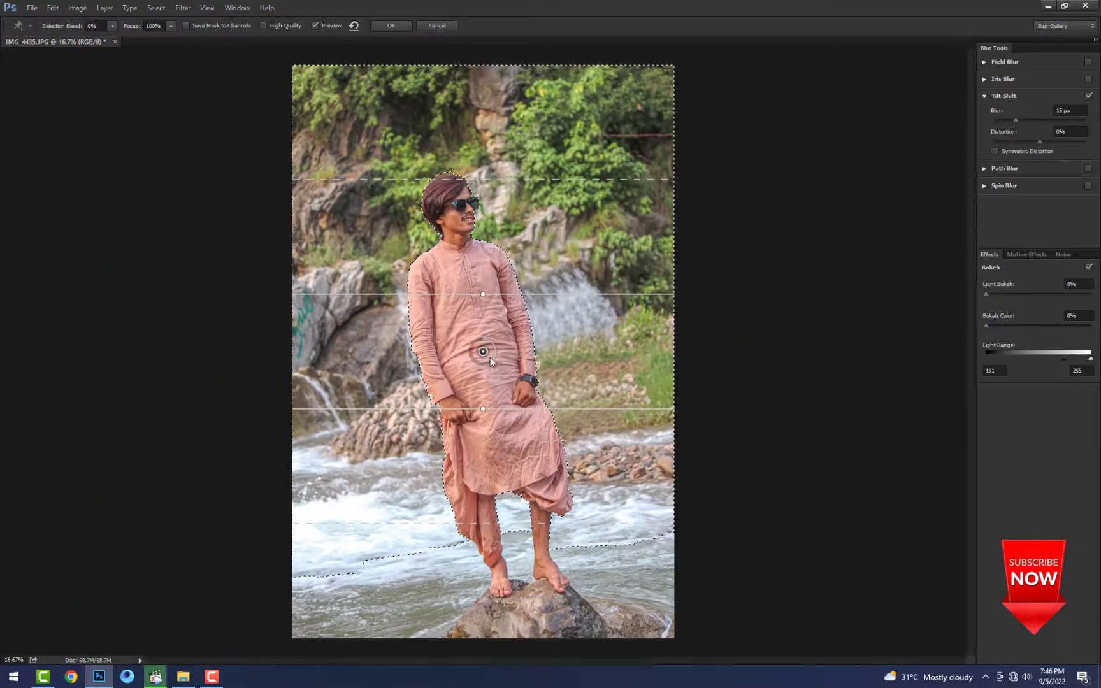
left_click_drag(490, 361, 507, 645)
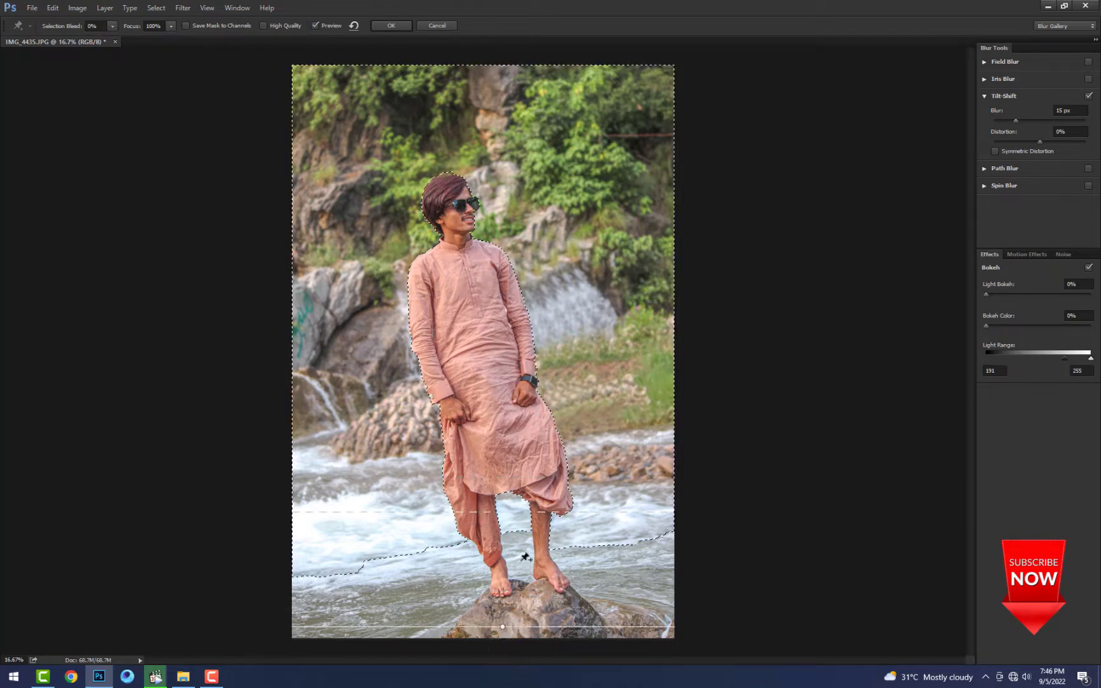
key("ctrl+minus")
key("ctrl+minus")
key("ctrl+minus")
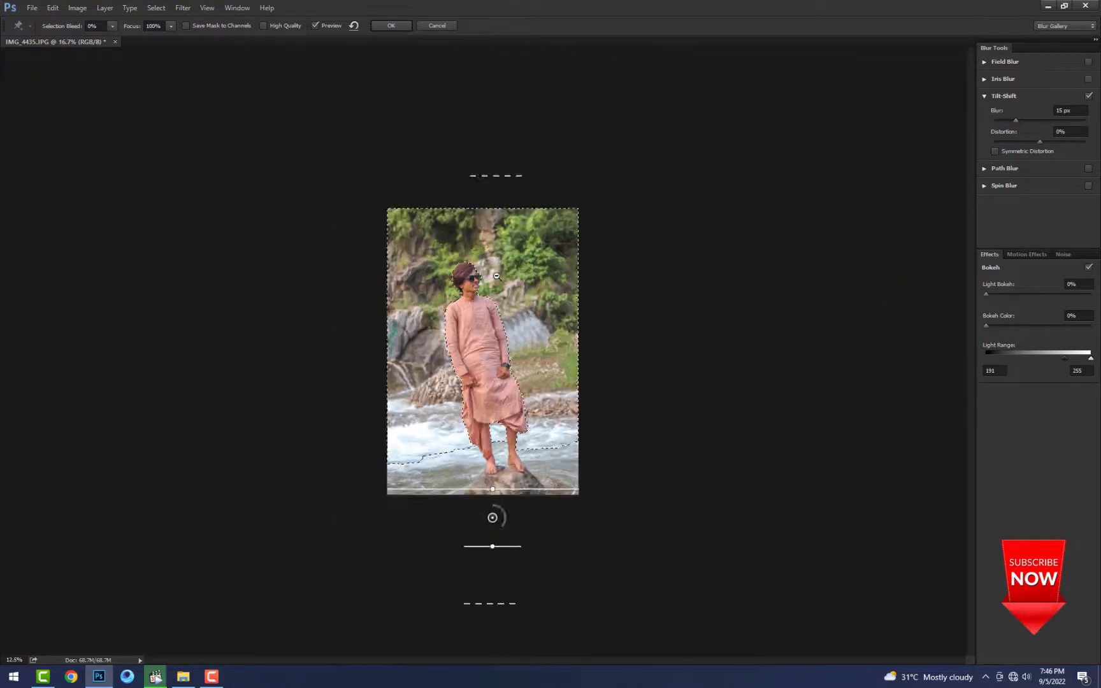
key("ctrl+plus")
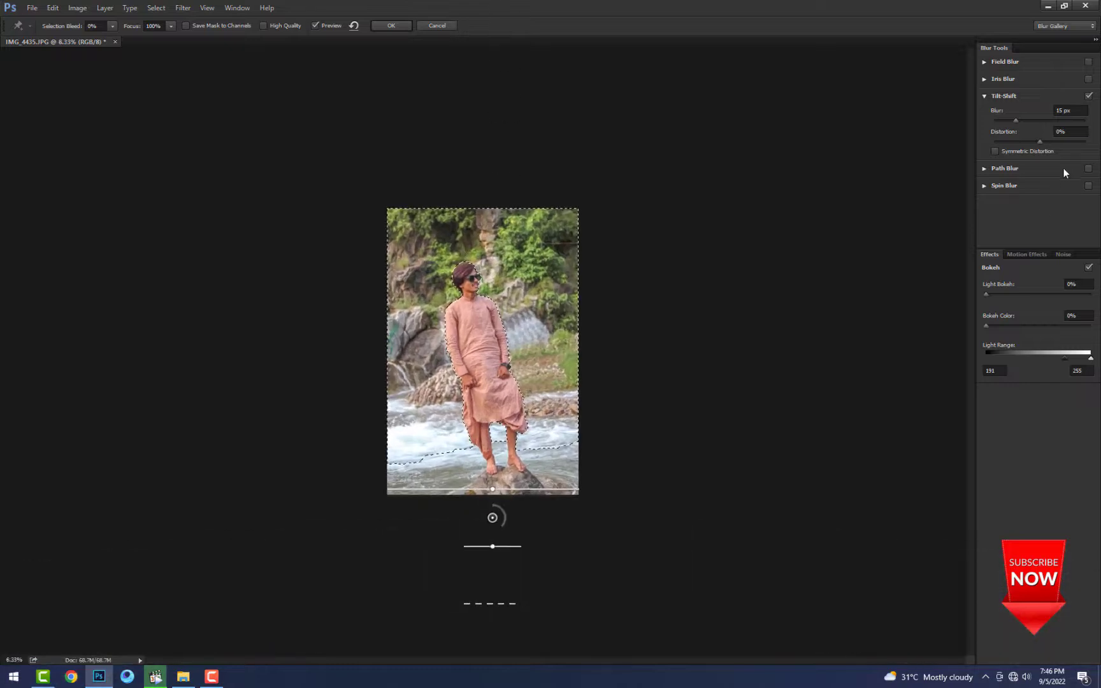
- Set the Tilt-Shift Blur to 500 px, centre the sharp zone on the man's feet and apply the filter
left_click_drag(1015, 121, 1079, 124)
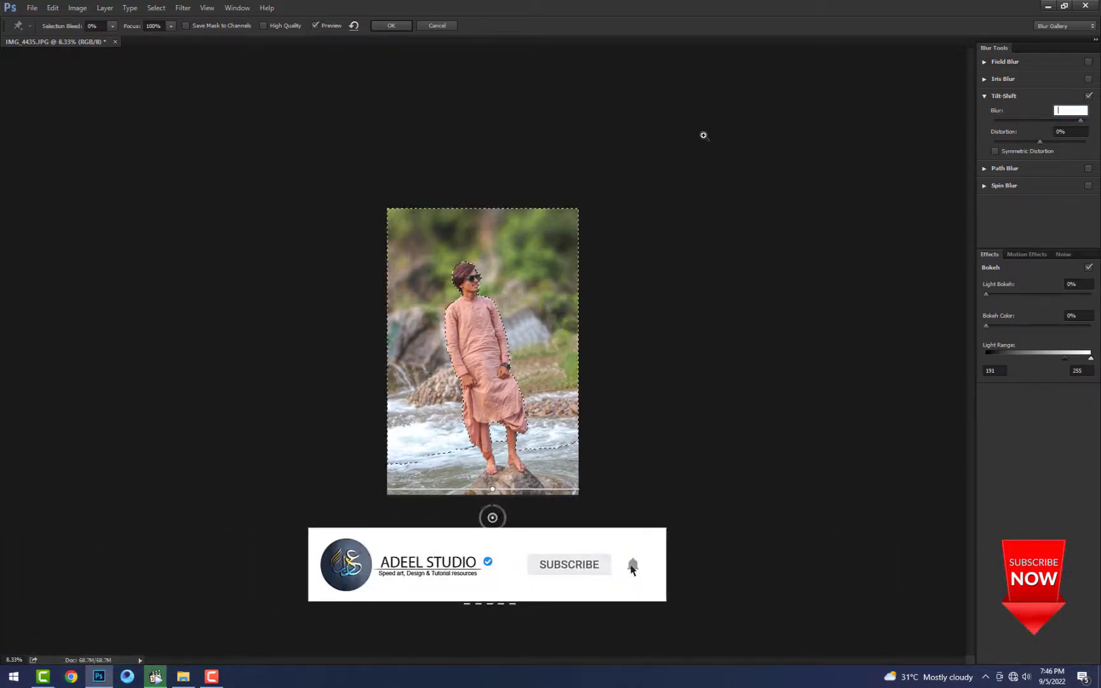
key("ctrl+plus")
left_click(548, 253)
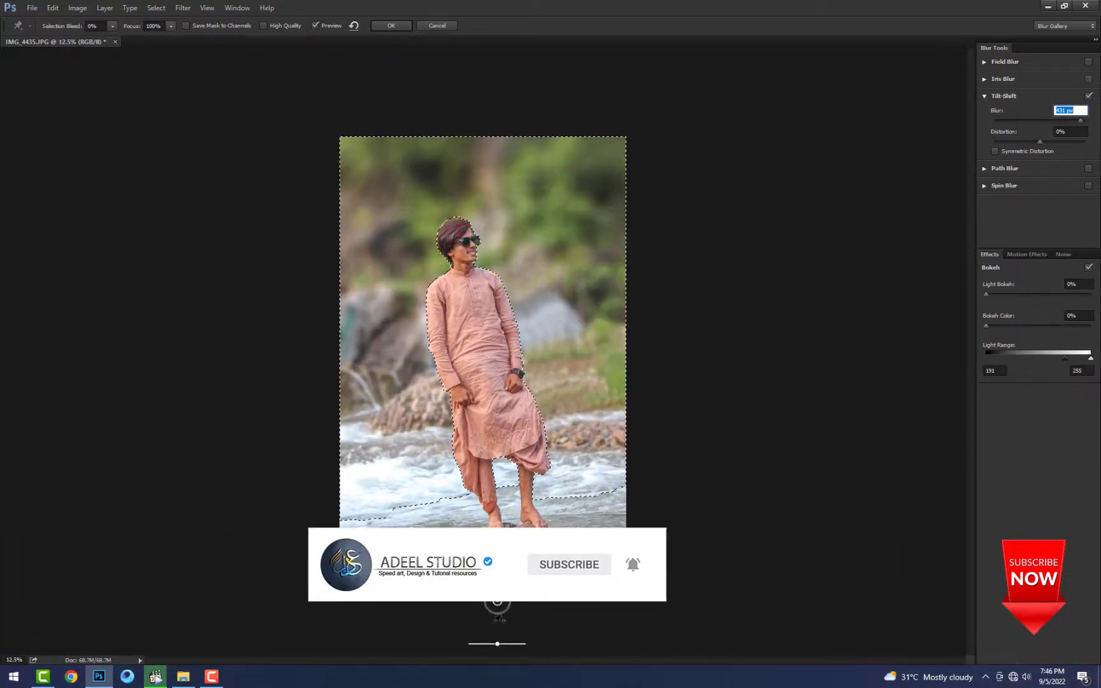
left_click_drag(498, 603, 499, 552)
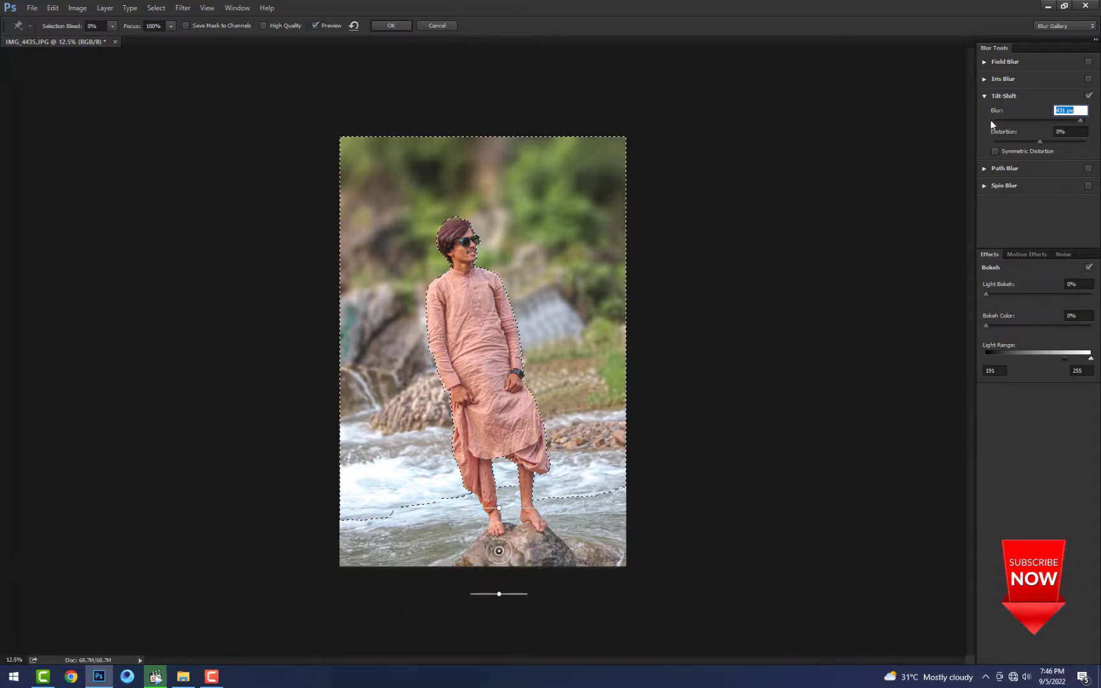
left_click_drag(1080, 120, 1096, 121)
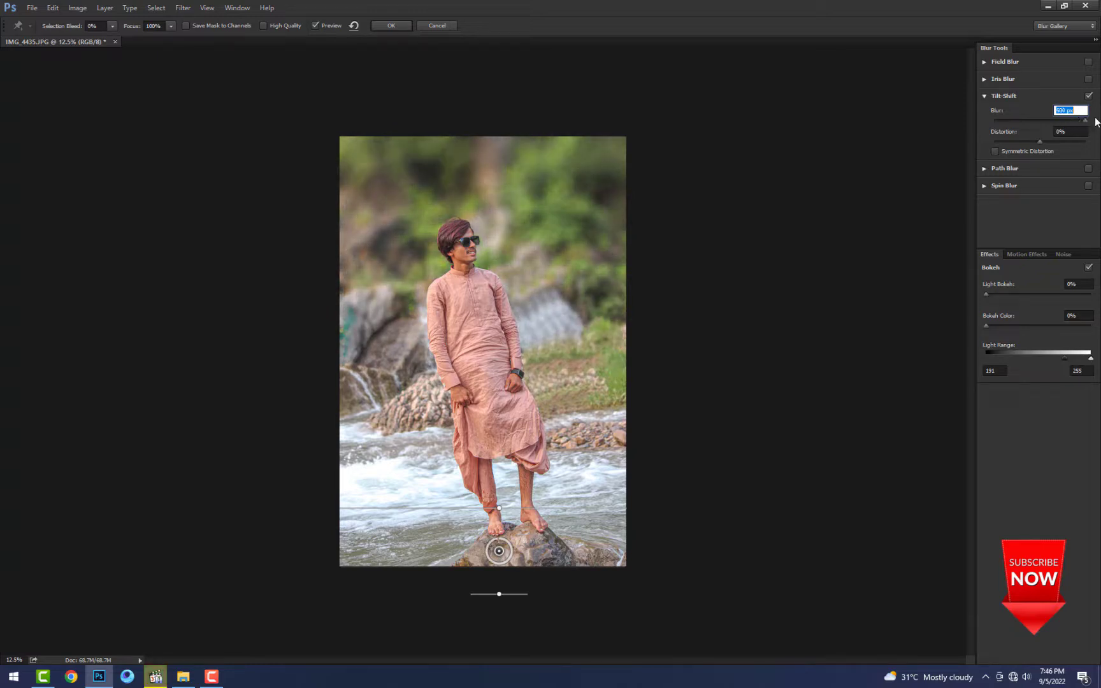
left_click_drag(501, 554, 524, 515)
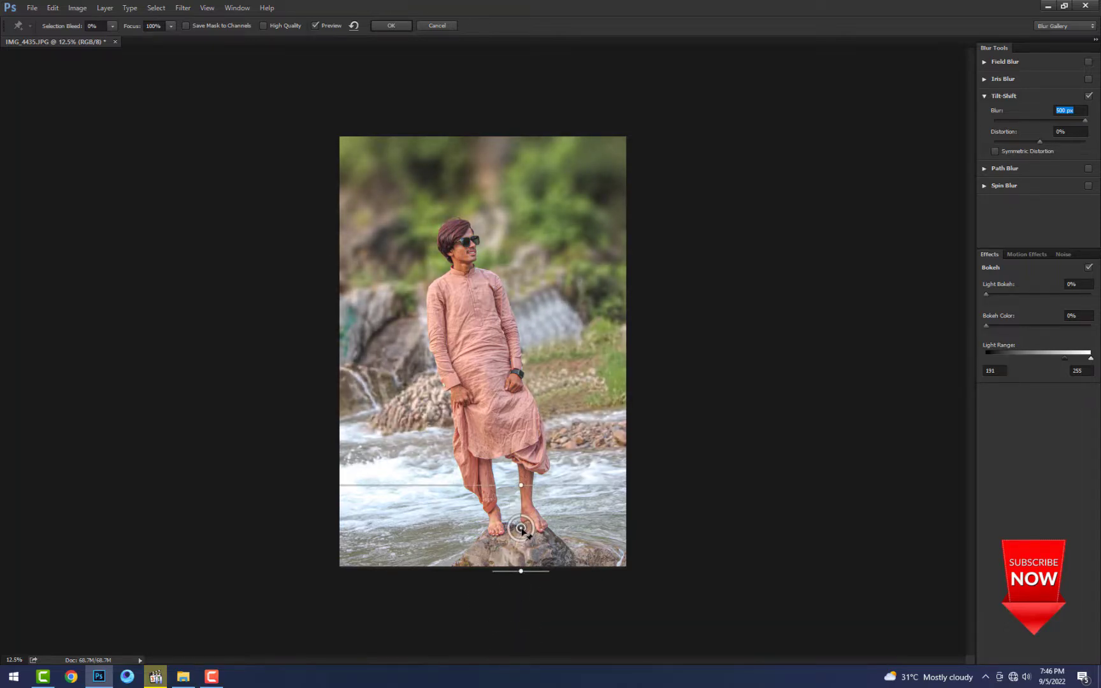
left_click(391, 26)
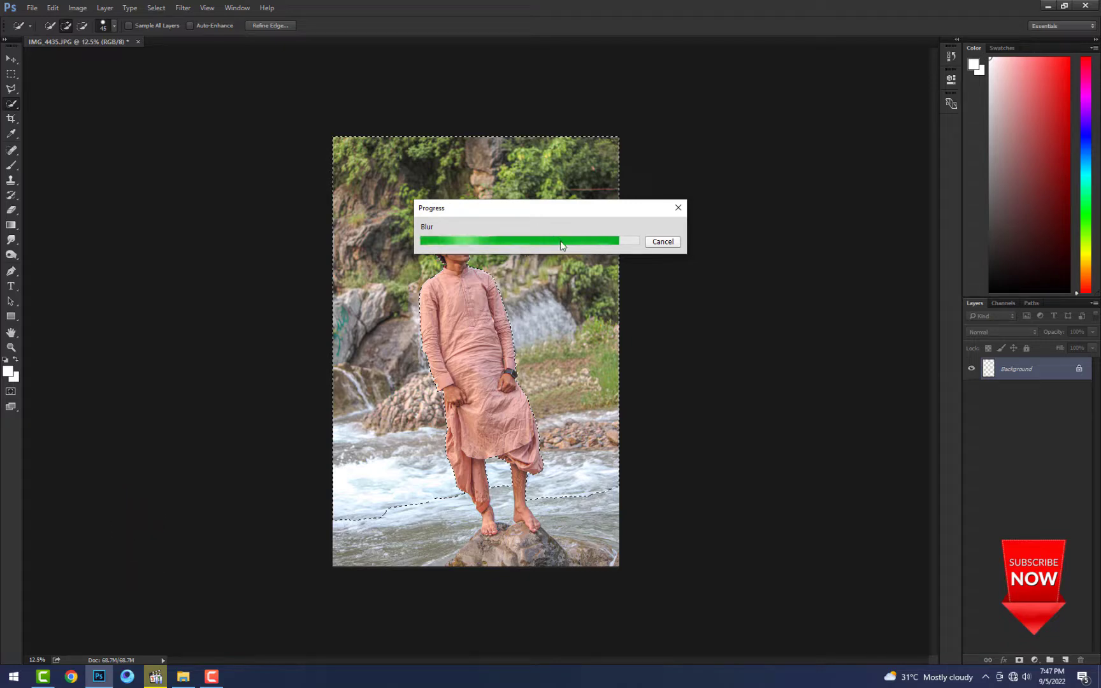
- Turn the selection into an outline of the man, cleaning its edge around his bare feet on the rock
key("ctrl+plus")
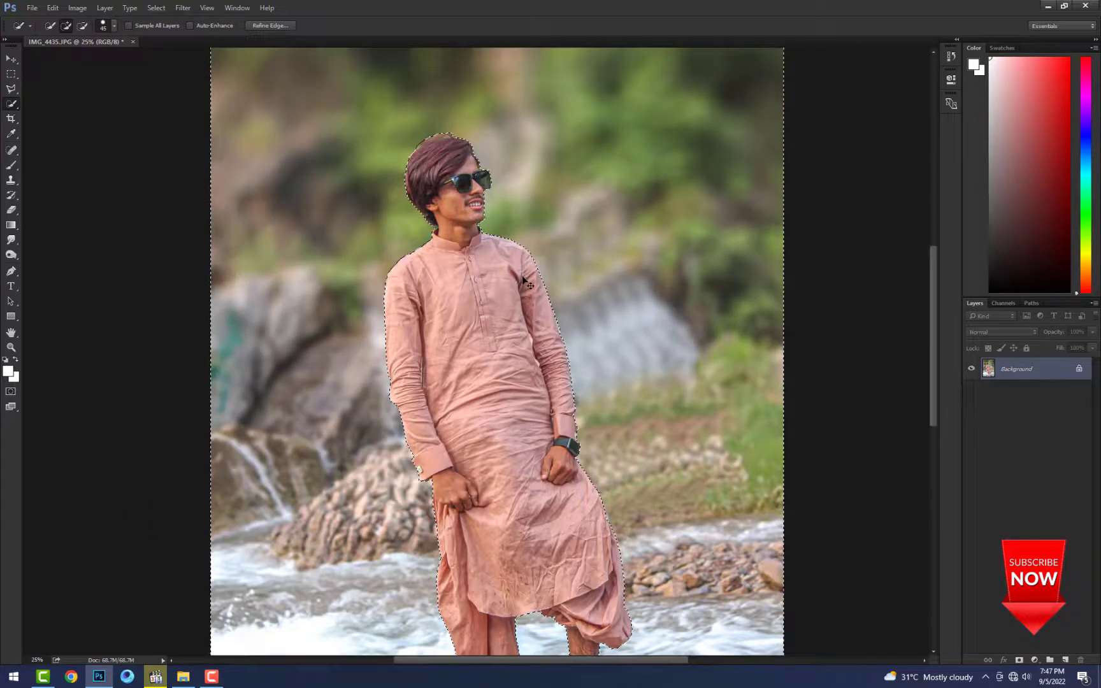
scroll(565, 451, "down", 5)
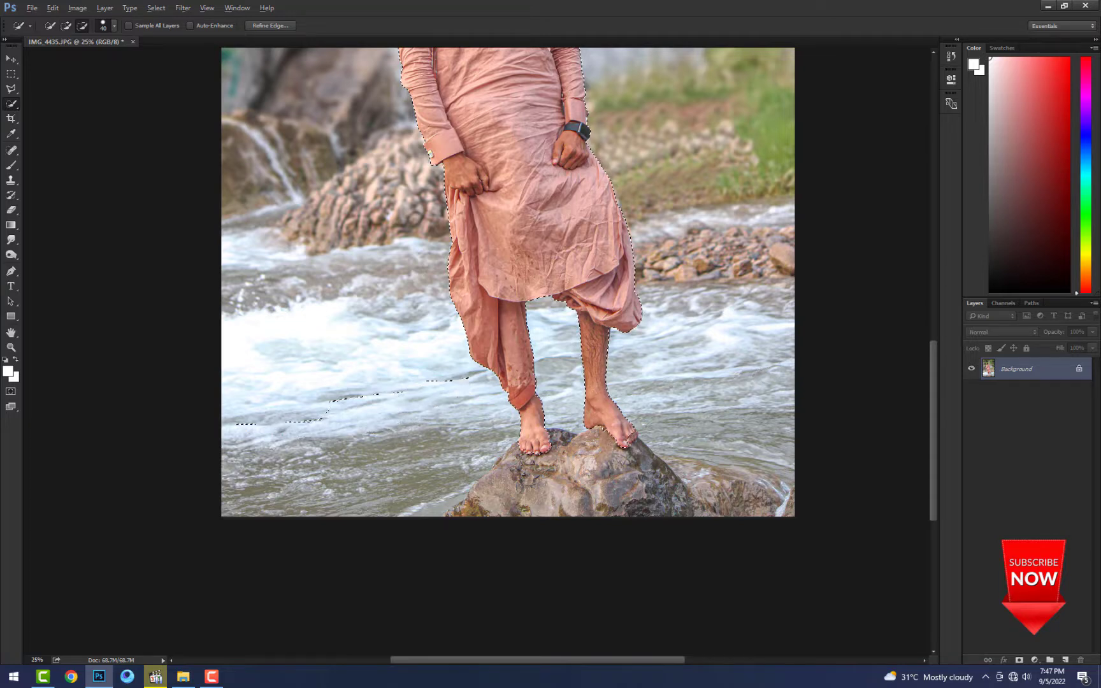
left_click(541, 447)
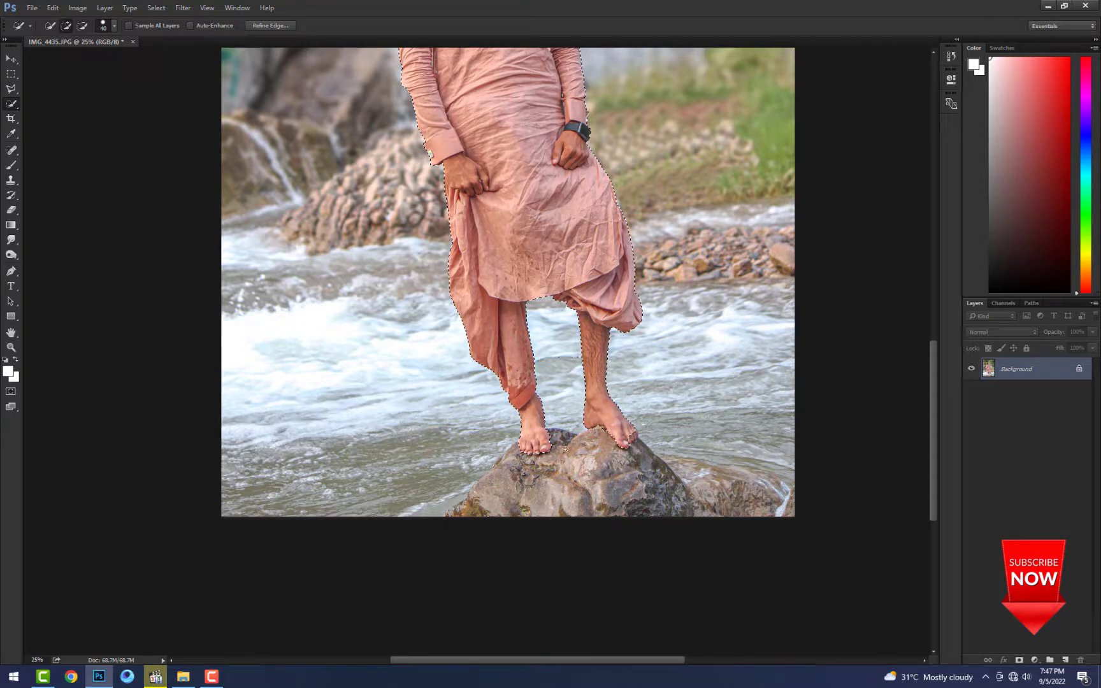
left_click(631, 439)
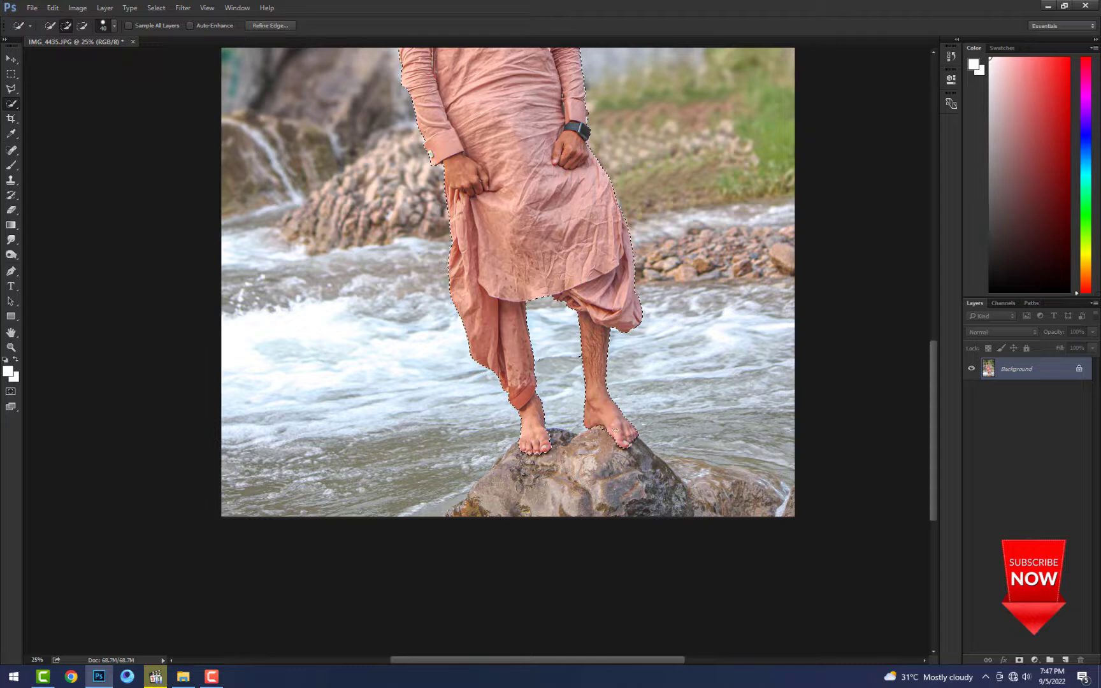
key("ctrl+minus")
key("ctrl+minus")
key("ctrl+minus")
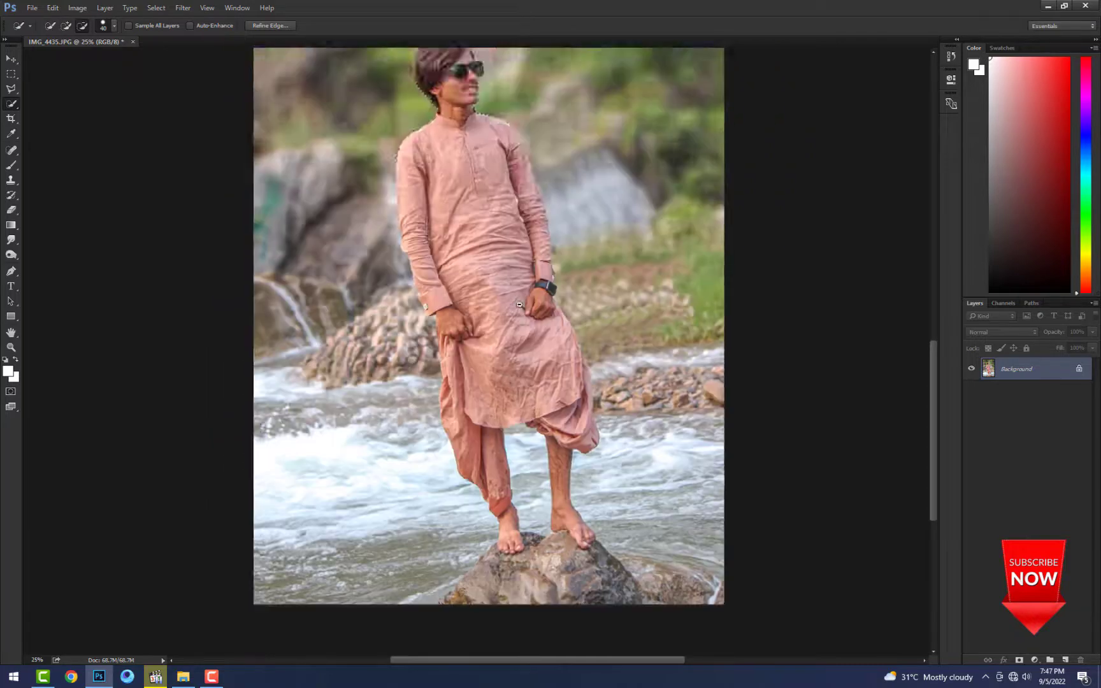
- Refine the man's selection edge with Smart Radius on and copy him onto a new layer
key("ctrl+alt+r")
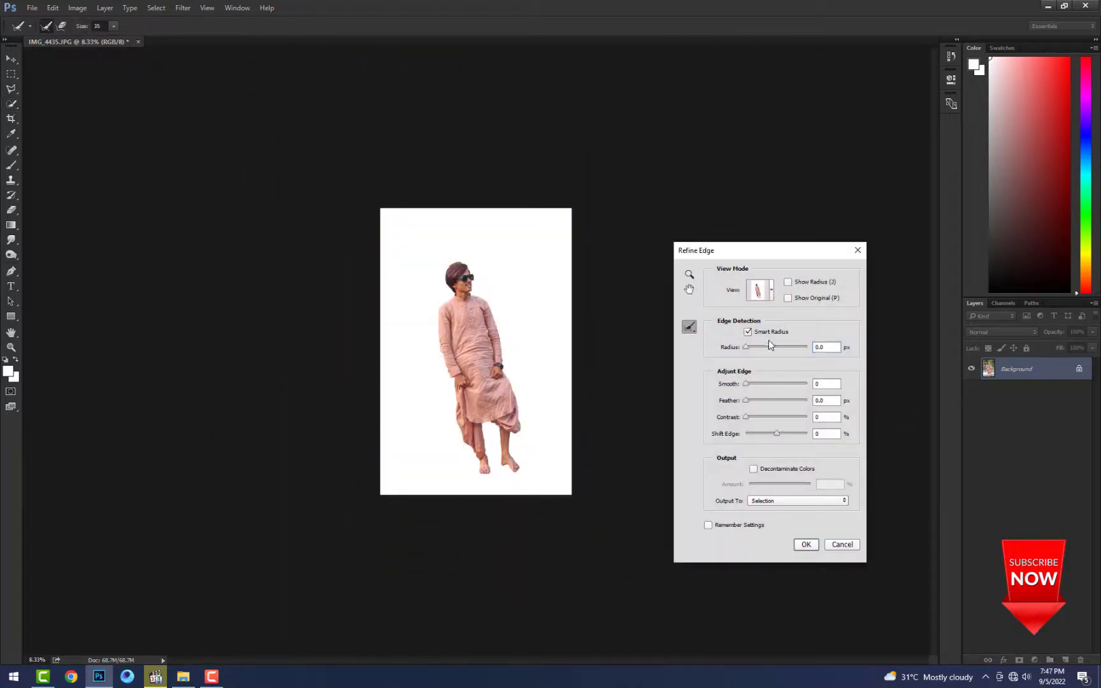
key("Return")
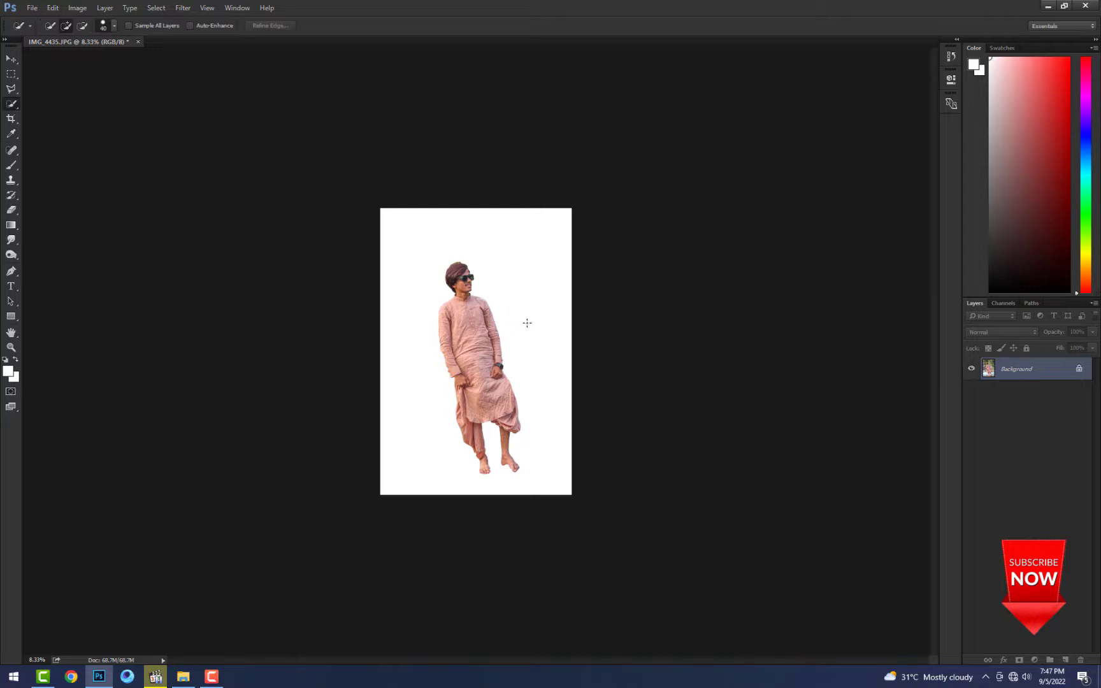
key("ctrl+plus")
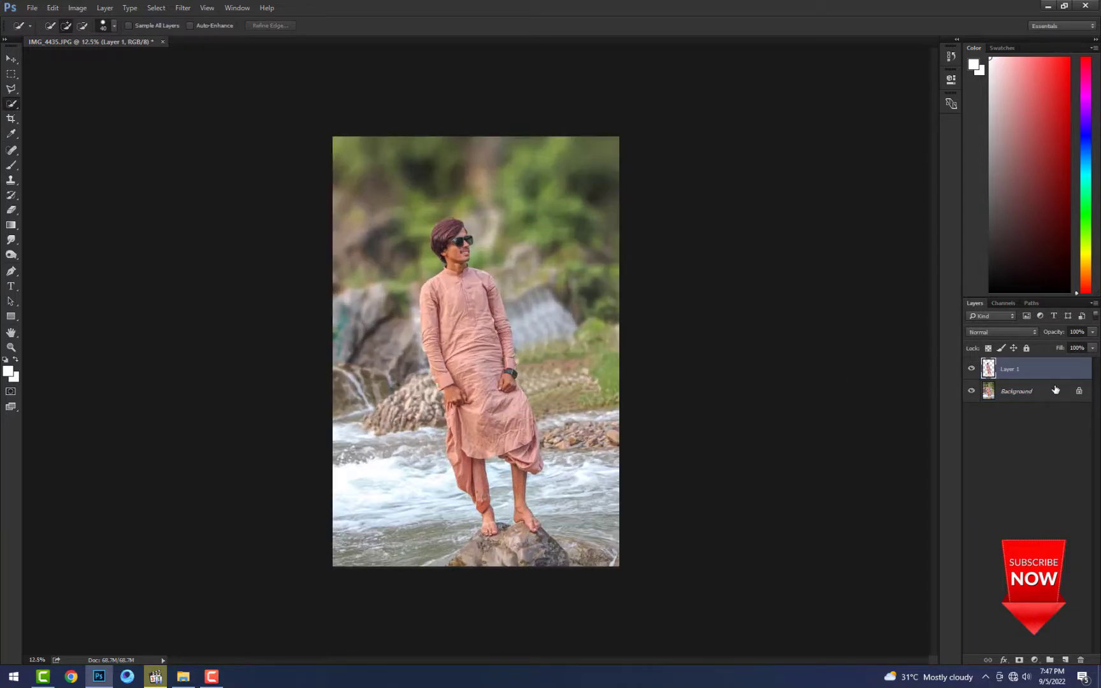
- Add a Color Lookup adjustment above the Background that turns its greenery yellowish, and merge it into the Background layer
left_click(1055, 390)
key("ctrl+plus")
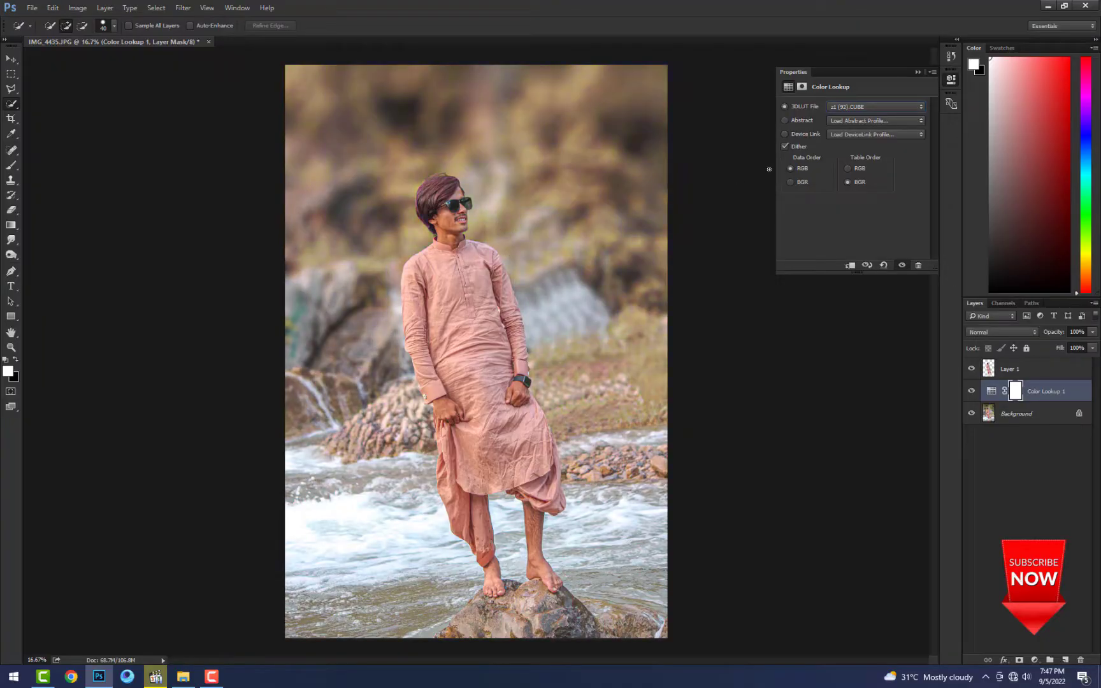
left_click(919, 72)
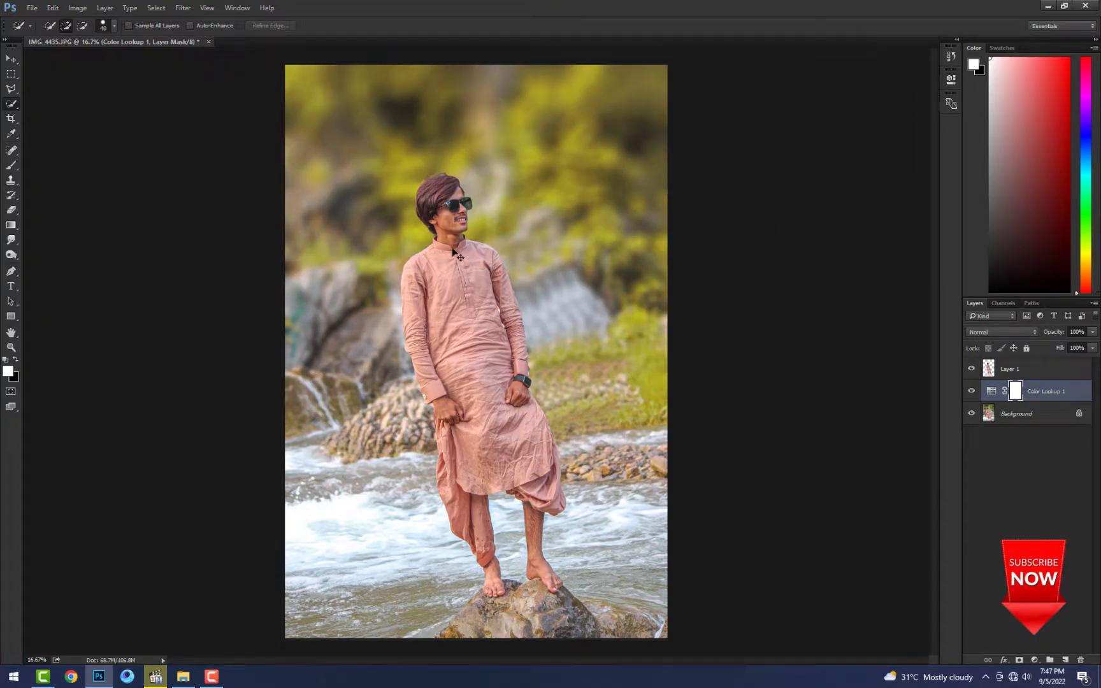
key("ctrl+e")
- Add an Exposure adjustment above the Background with Exposure -0.33, Offset +0.0289 and Gamma Correction 0.68
scroll(446, 175, "up", 4)
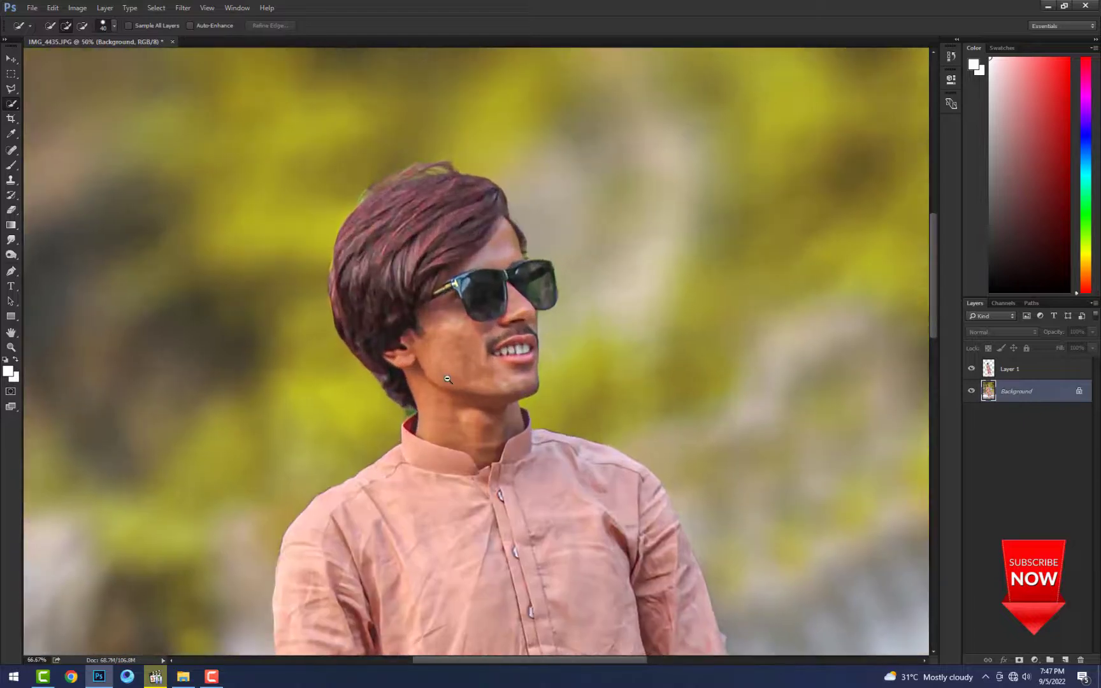
scroll(448, 379, "down", 6)
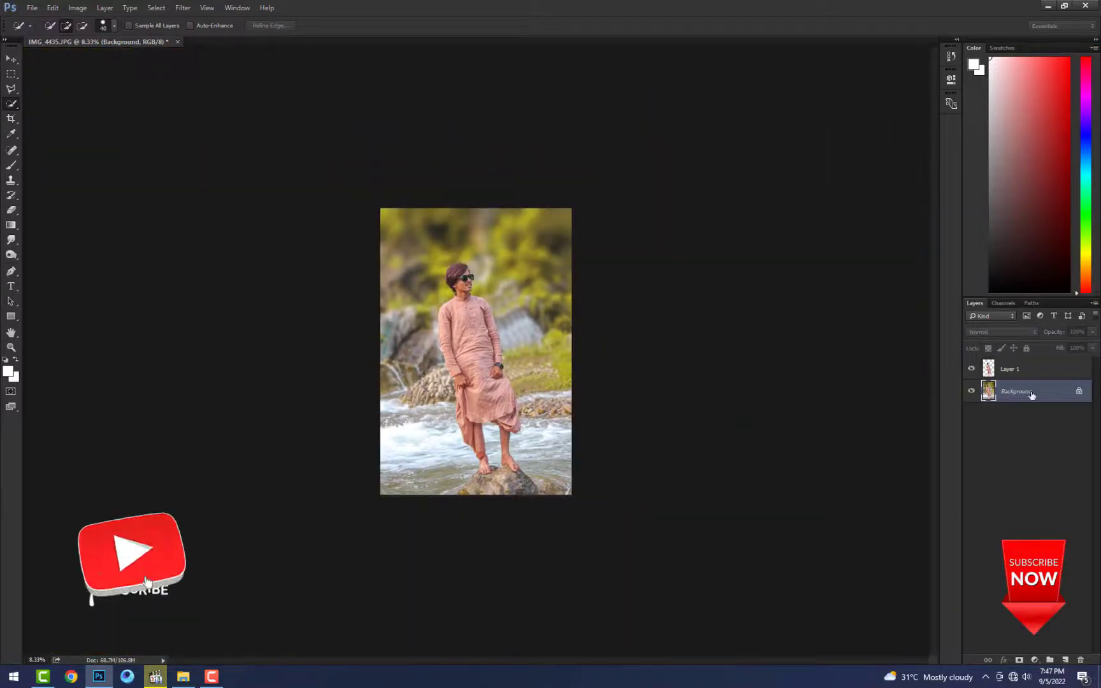
key("ctrl+plus")
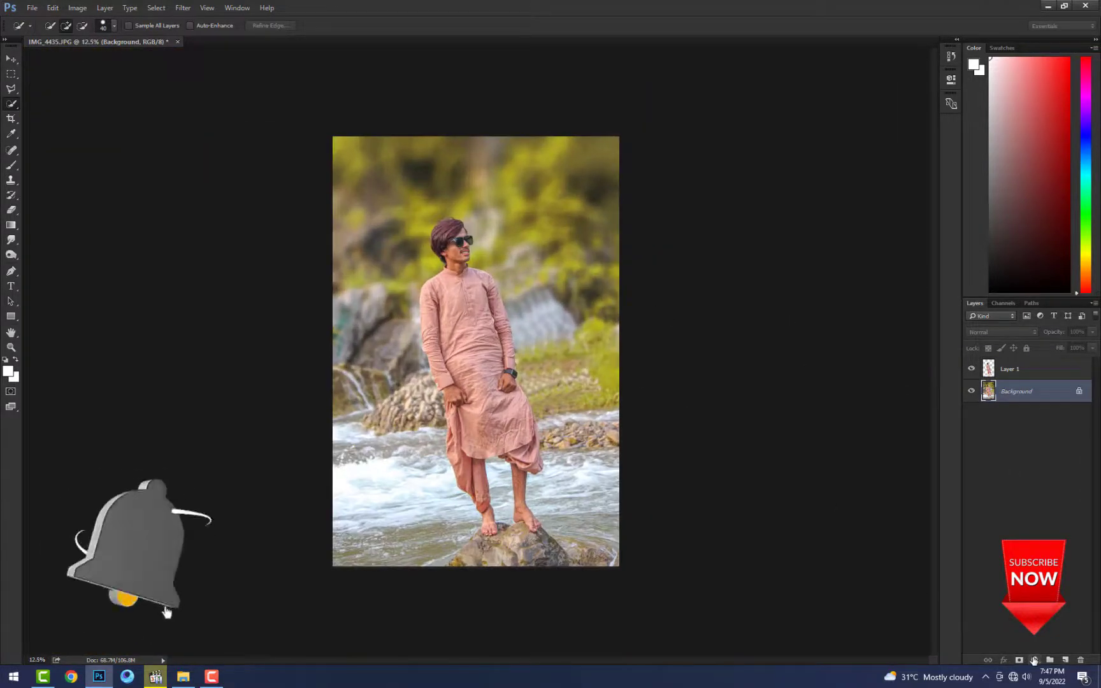
left_click(1034, 660)
left_click(1026, 490)
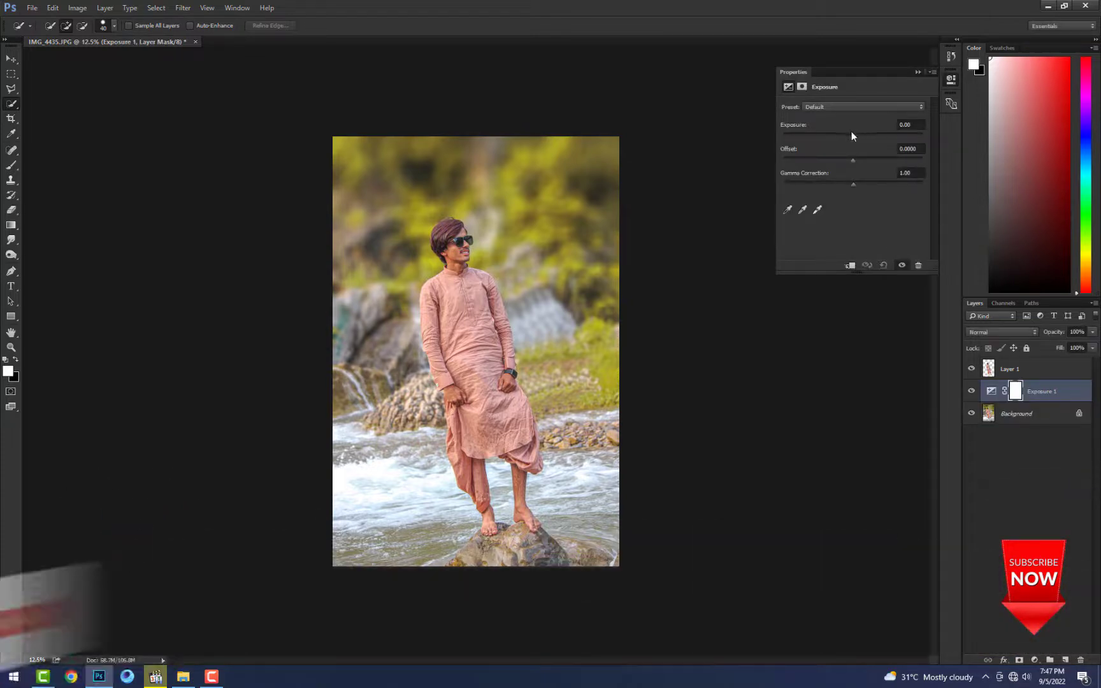
left_click_drag(852, 134, 869, 184)
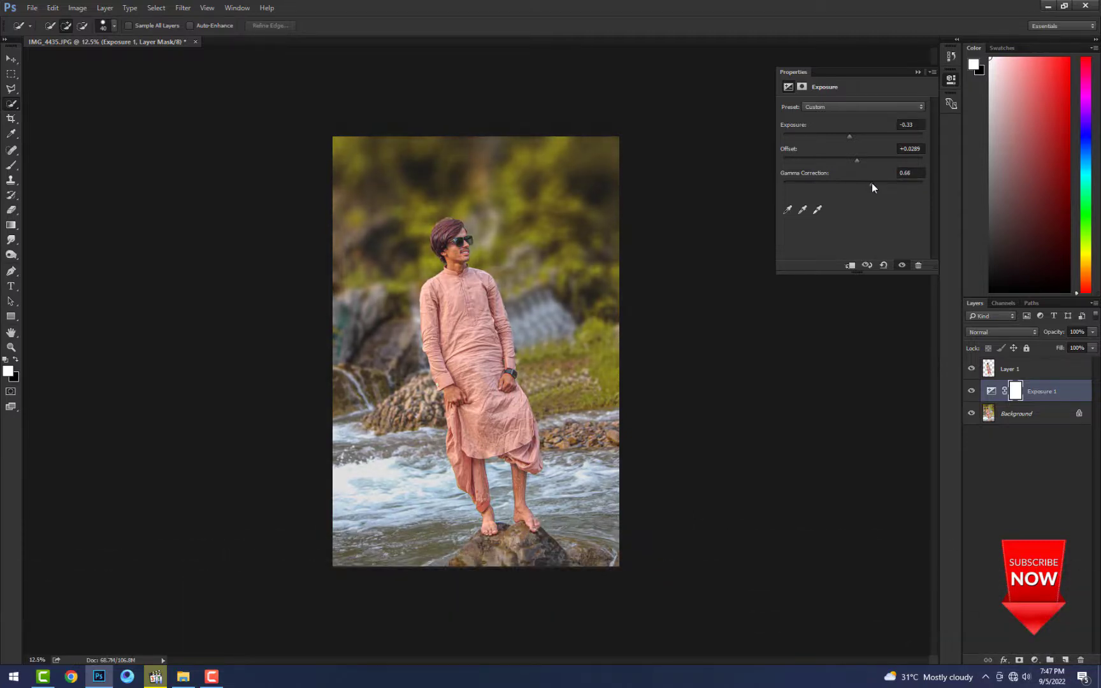
- Lower the Exposure adjustment's opacity to 67% and merge it into the Background layer
left_click(951, 78)
scroll(368, 205, "up", 2)
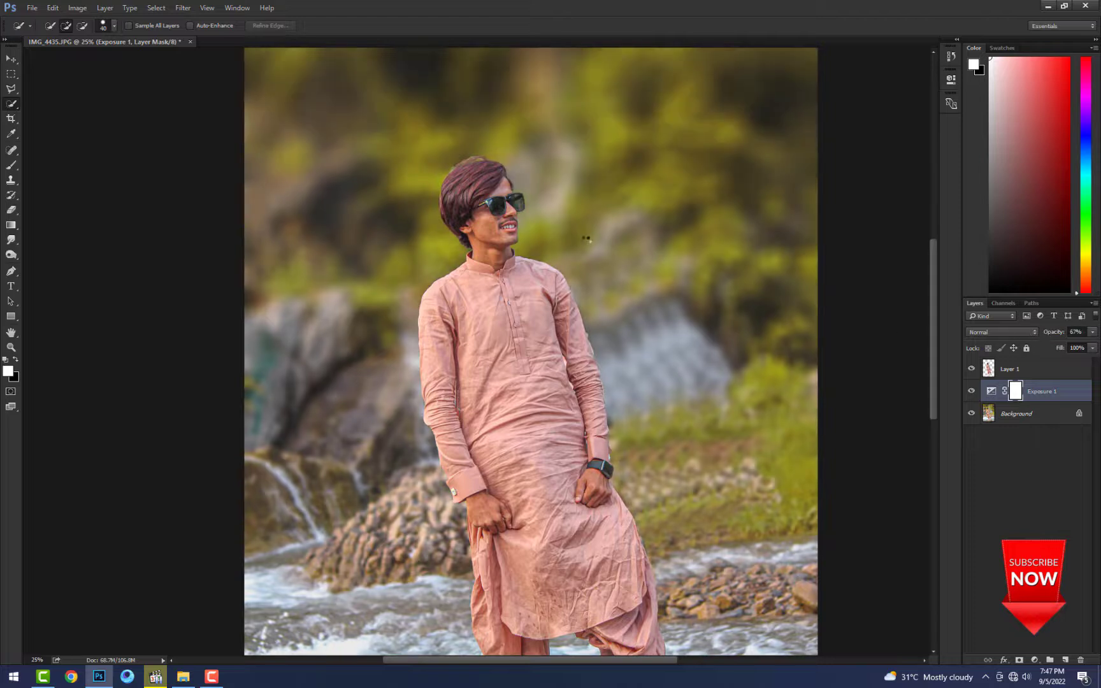
key("ctrl+e")
- Apply Shadows/Highlights to the man on Layer 1 with Shadows Amount 20% and Tone 100%
left_click(1003, 371)
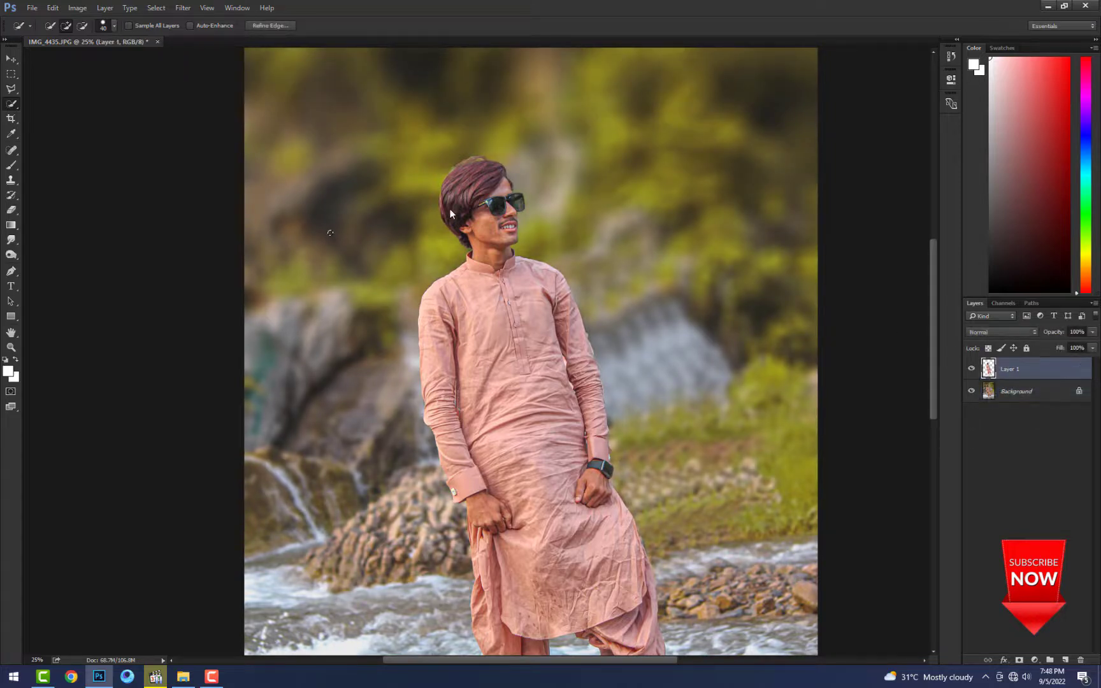
key("alt+i")
key("j")
key("w")
left_click(558, 254)
scroll(488, 290, "up", 1)
key("alt+i")
key("j")
key("w")
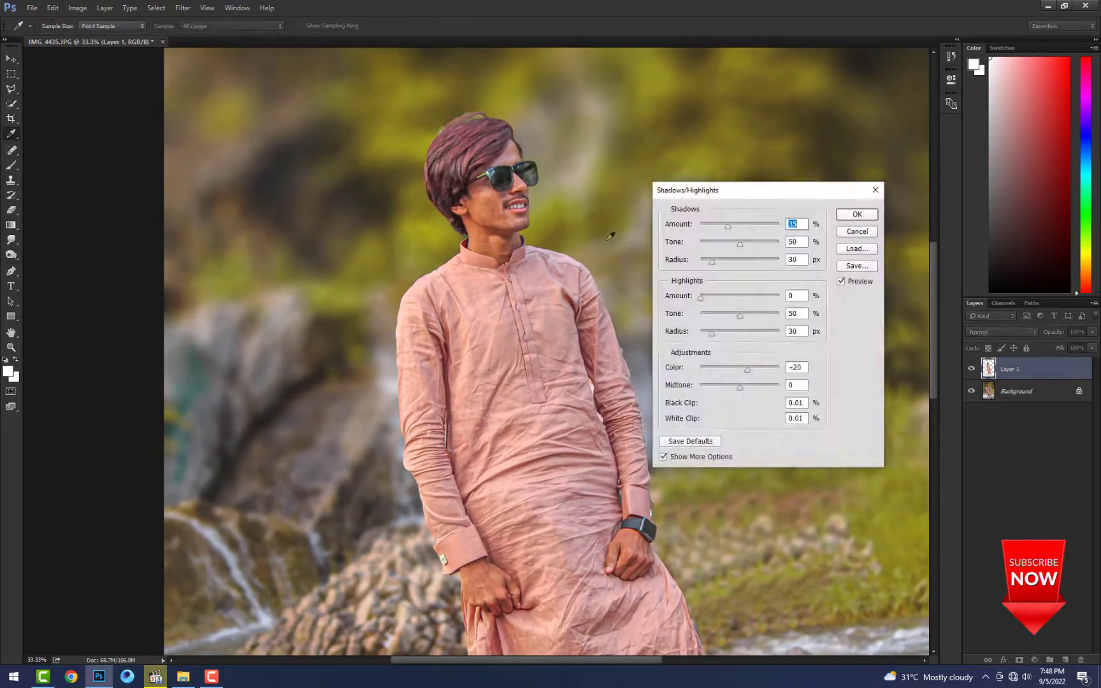
left_click_drag(773, 246, 774, 245)
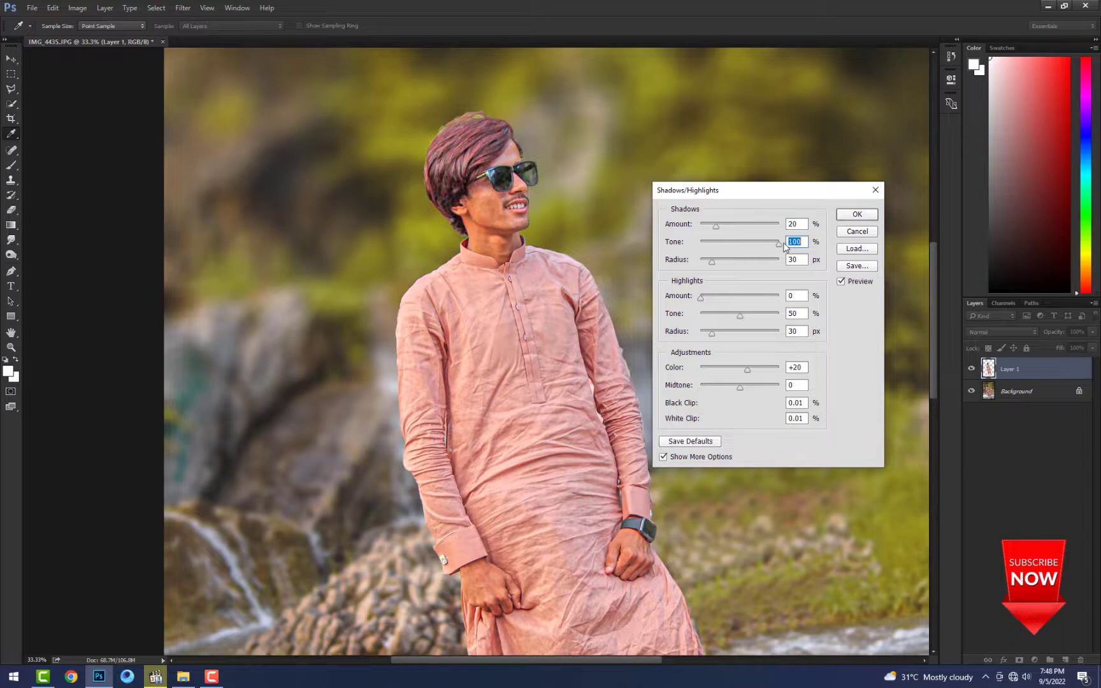
scroll(448, 349, "down", 3)
key("Return")
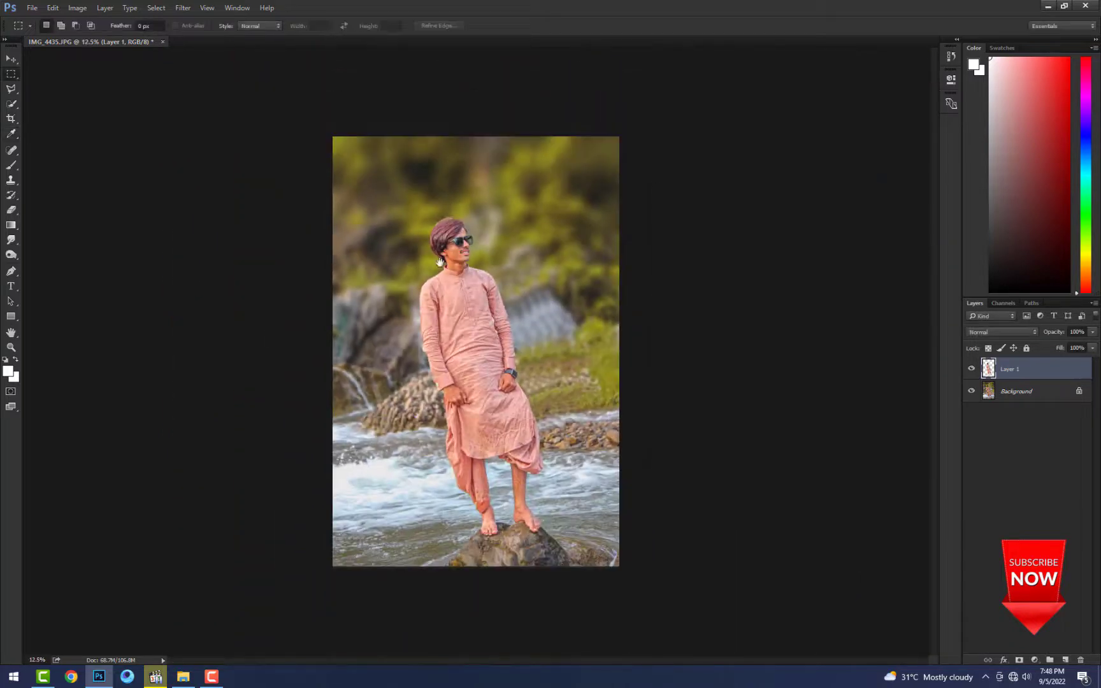
- Apply the Camera Raw user preset "Indoor white" to the man's layer
scroll(474, 228, "up", 1)
scroll(474, 228, "up", 1)
left_click(186, 8)
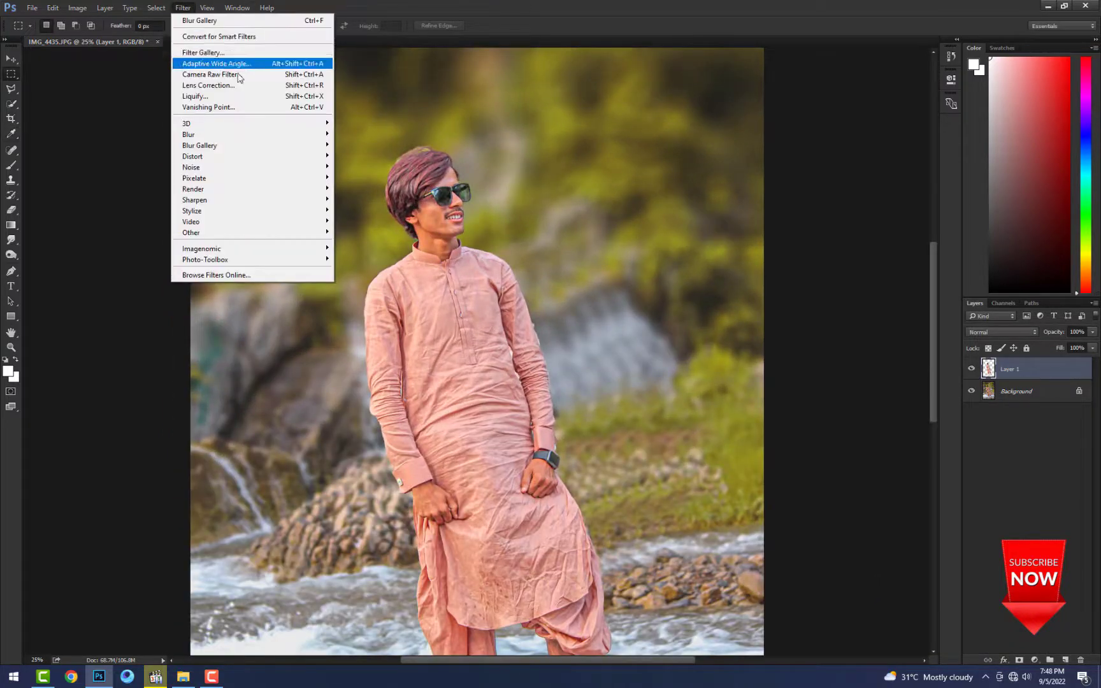
left_click(241, 75)
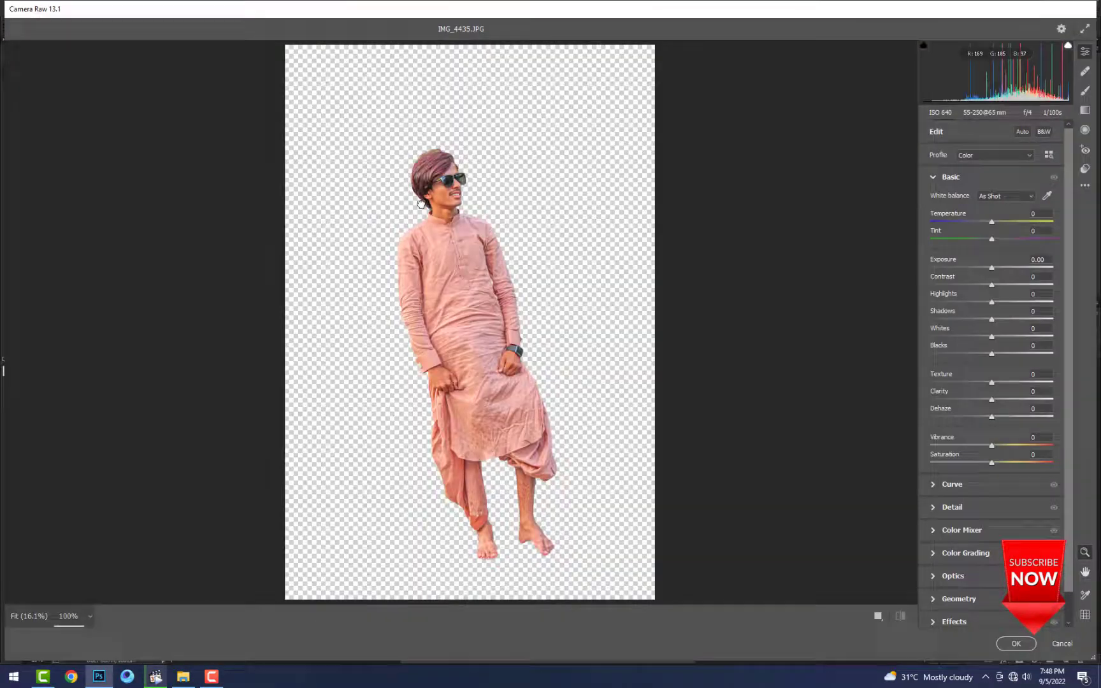
left_click(421, 204)
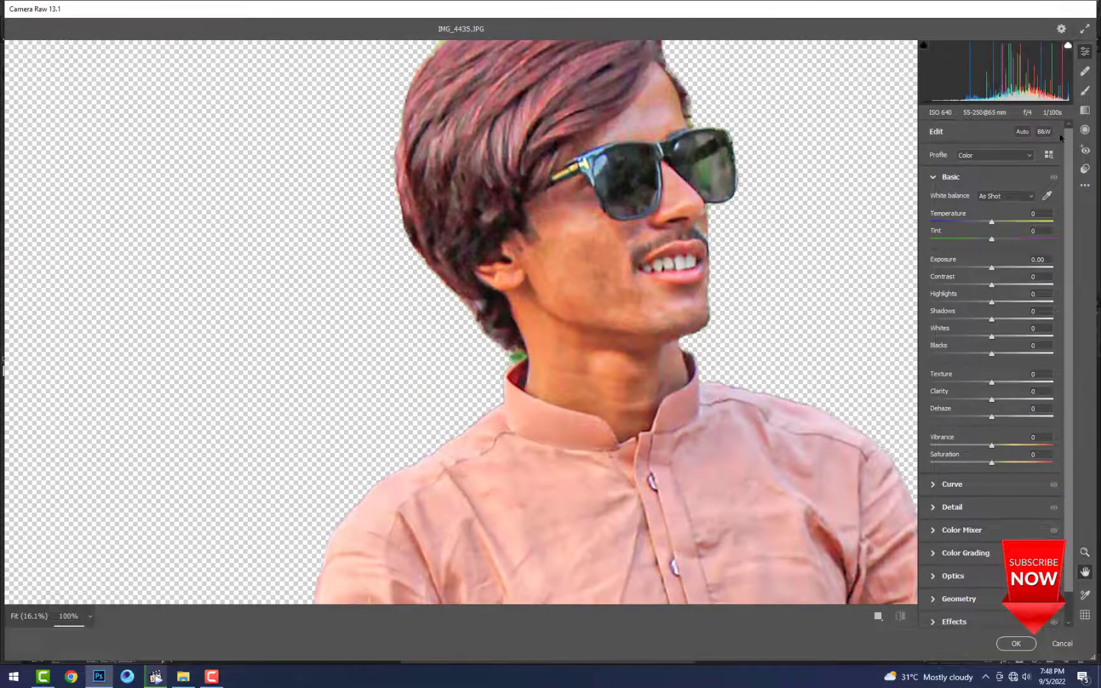
left_click(1086, 170)
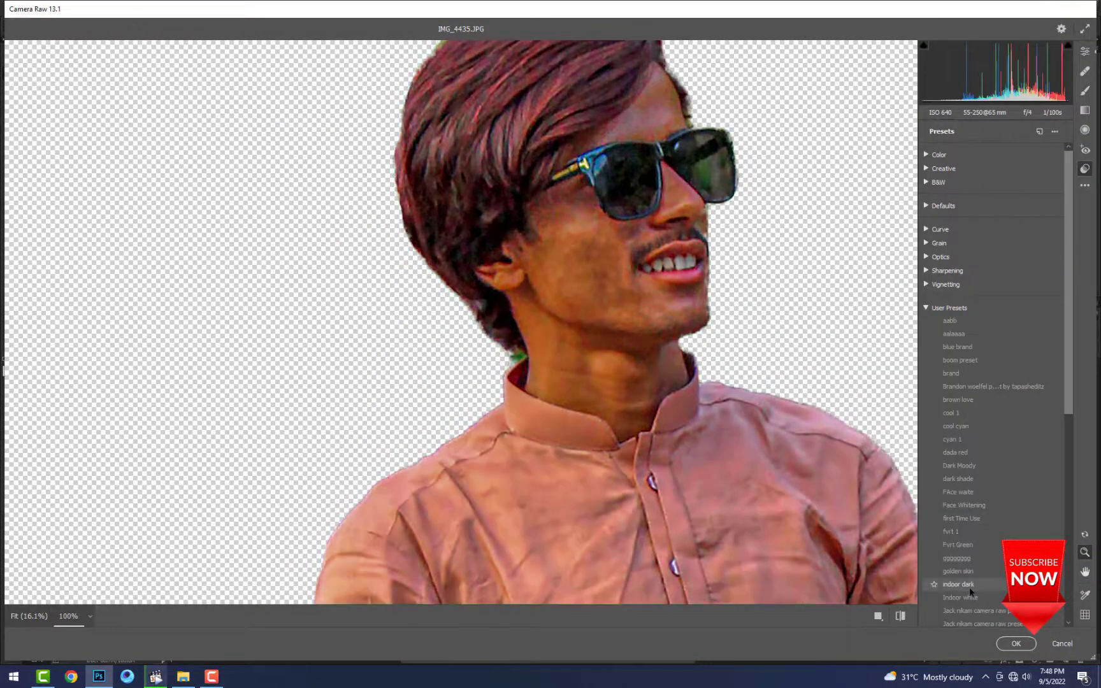
left_click(966, 598)
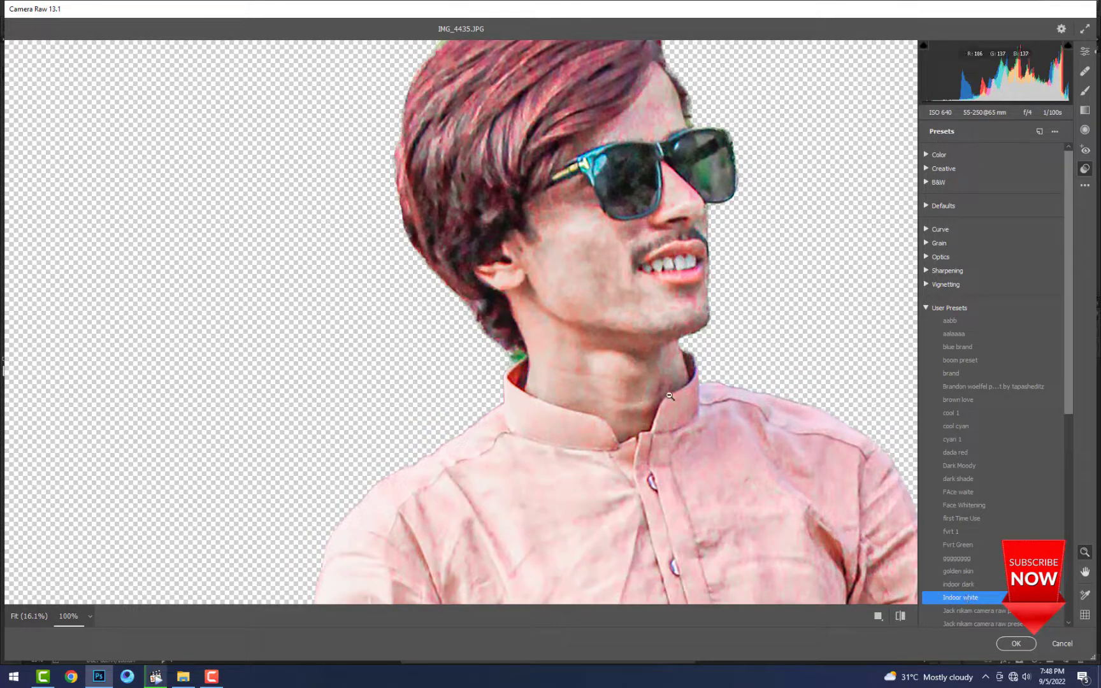
key("Return")
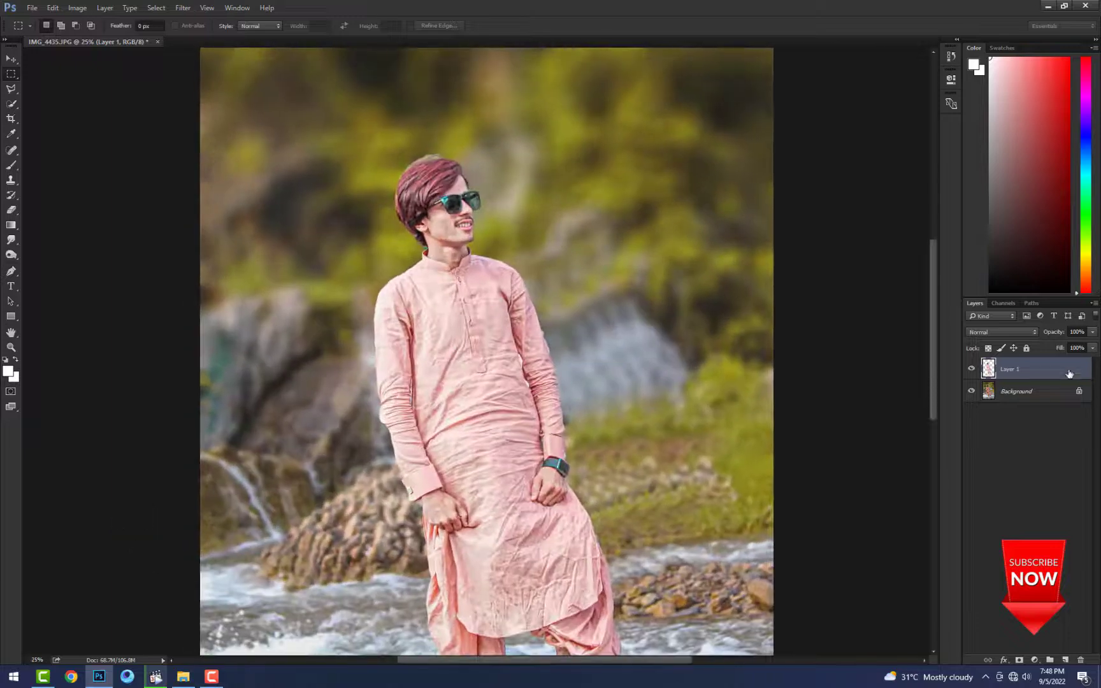
- Examine the man's face, hair and sunglasses up close after the Camera Raw preset
right_click(1070, 374)
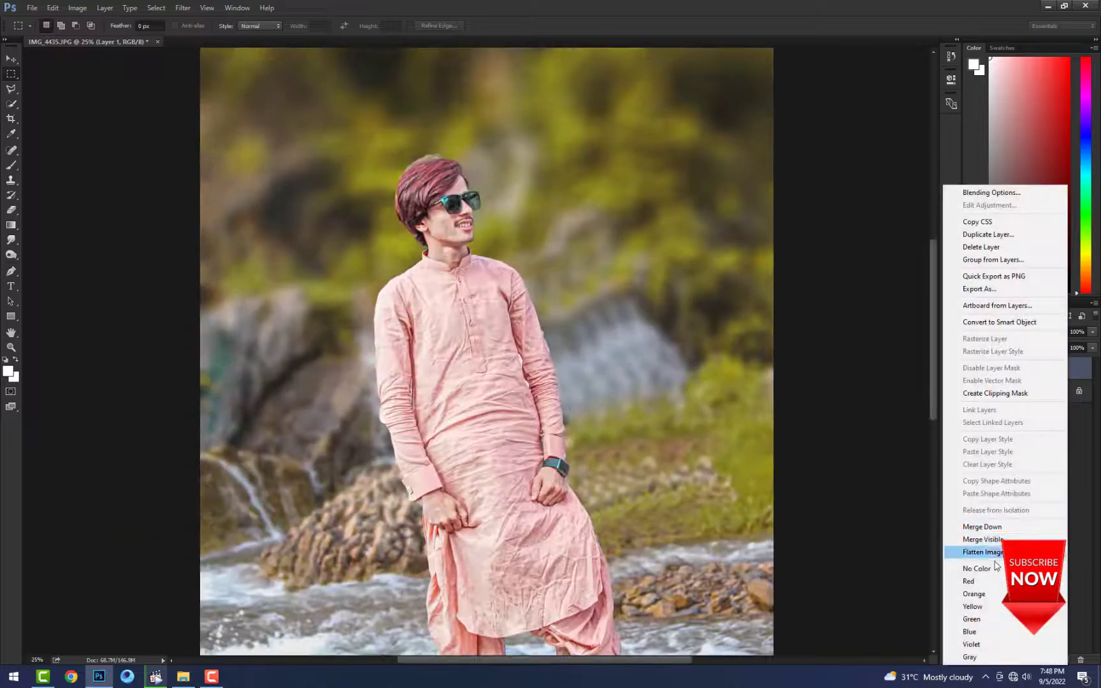
left_click(446, 205)
left_click(439, 200, "ctrl")
left_click(439, 200, "ctrl")
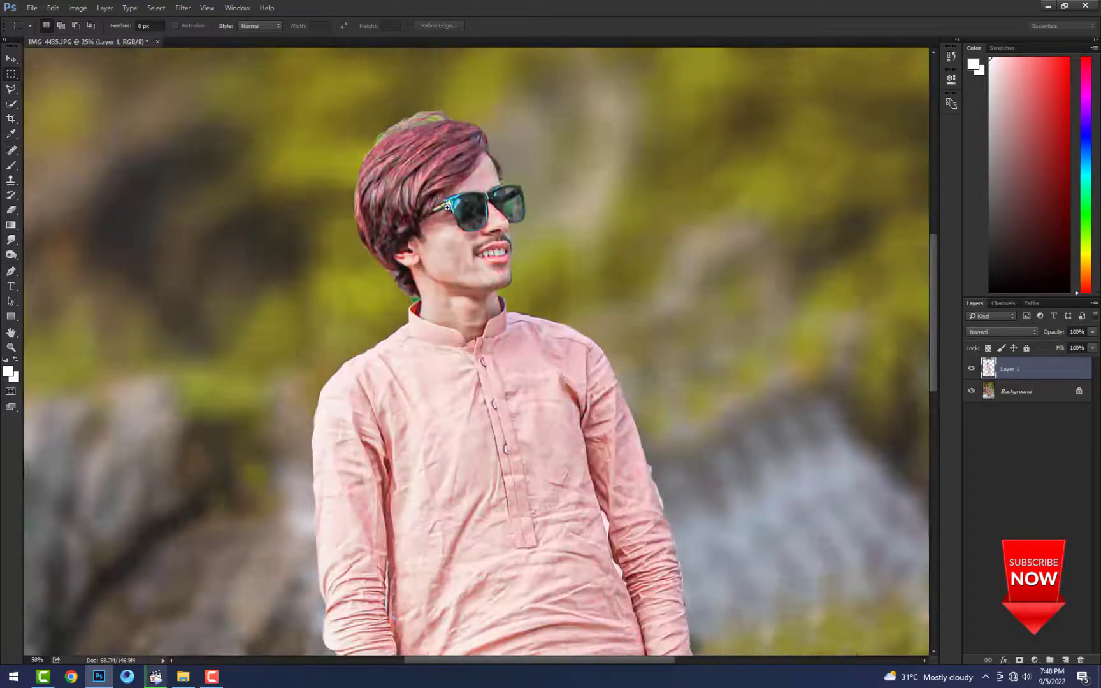
left_click(447, 205, "ctrl")
left_click(448, 205, "ctrl")
left_click(516, 256, "ctrl")
left_click(544, 298, "alt")
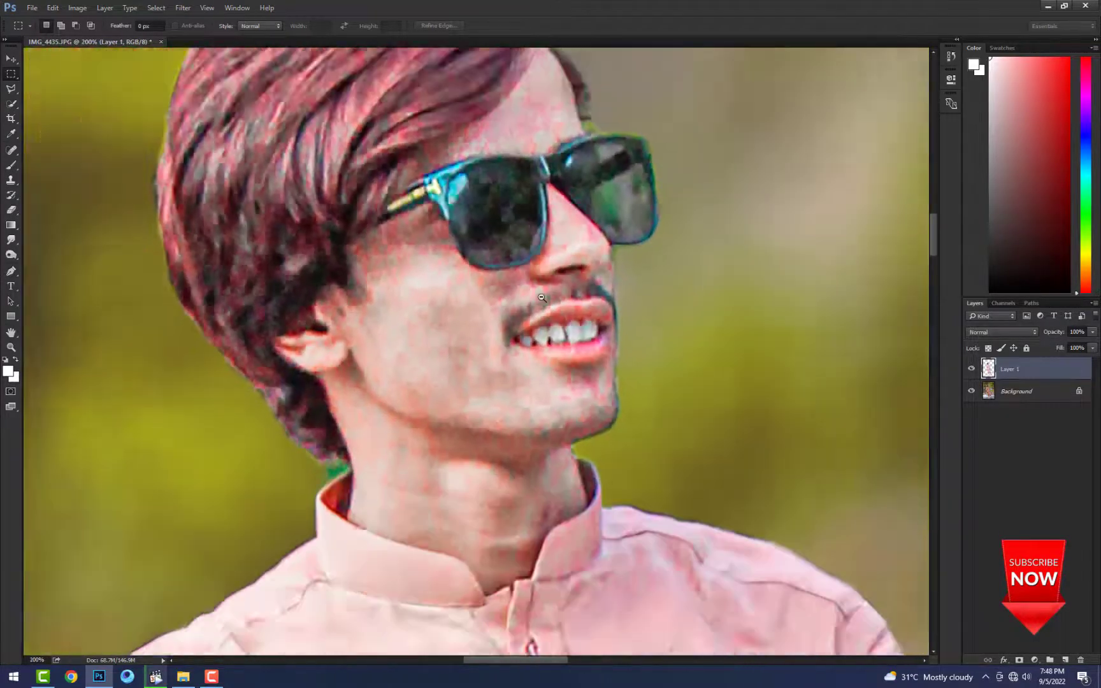
left_click(544, 298, "alt")
- Set Layer 1's opacity to 80% and merge all visible layers into the Background
key("Return")
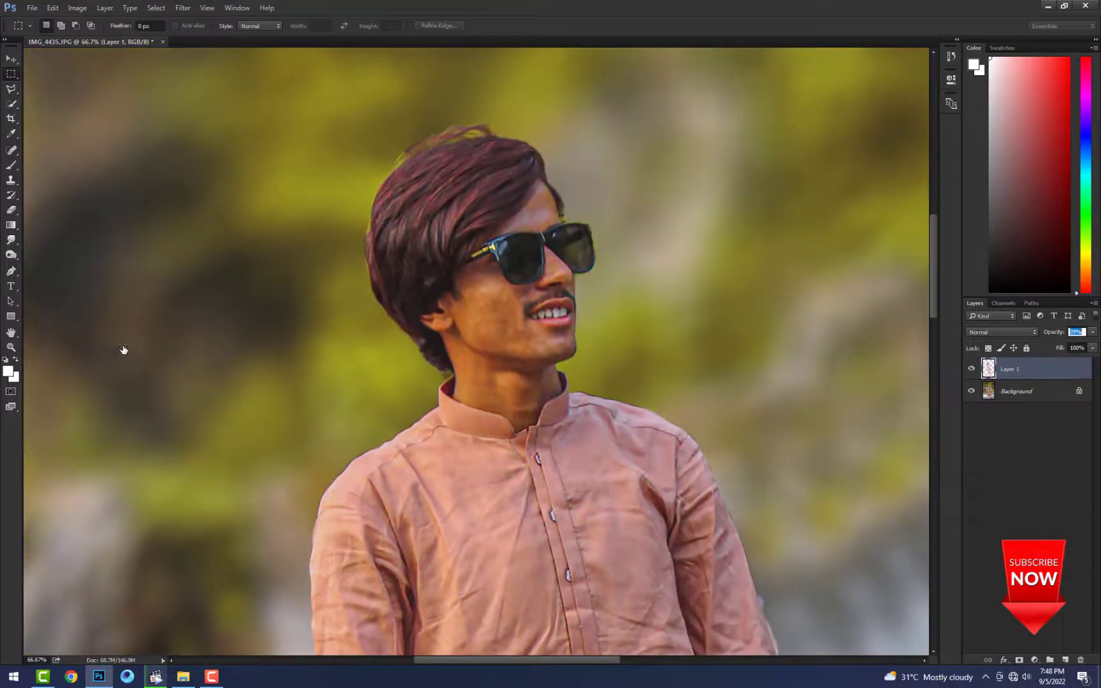
type("66")
key("Return")
key("Return")
left_click(349, 319, "alt")
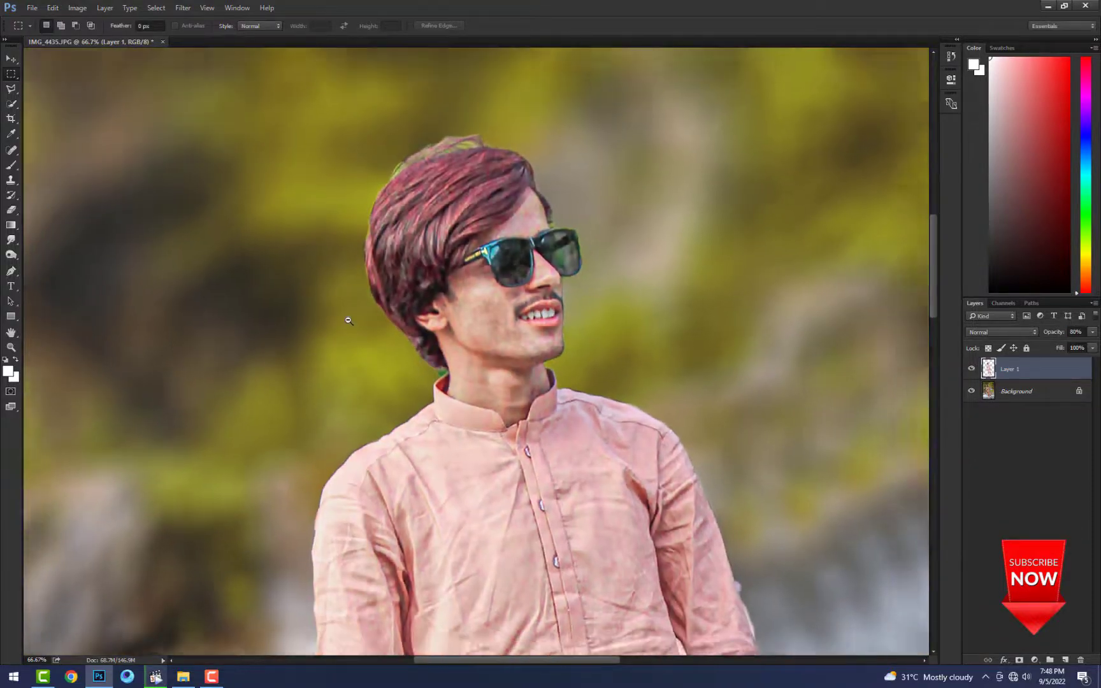
key("ctrl+shift+e")
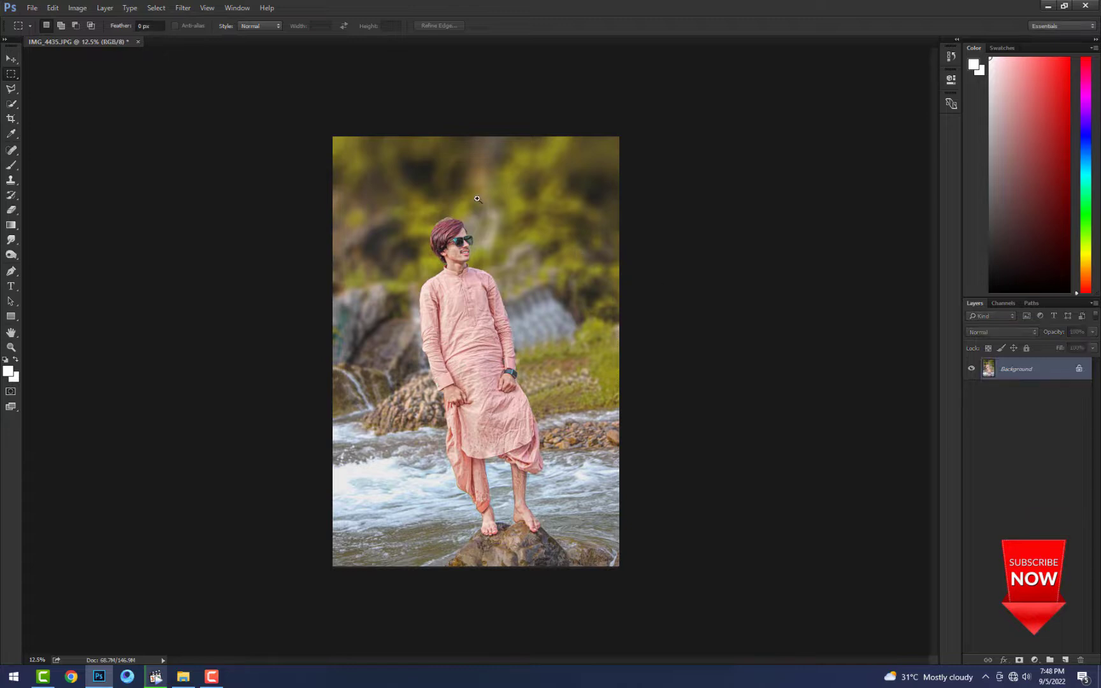
- Resize the image to a height of 7000 pixels, keeping its proportions
key("ctrl+alt+i")
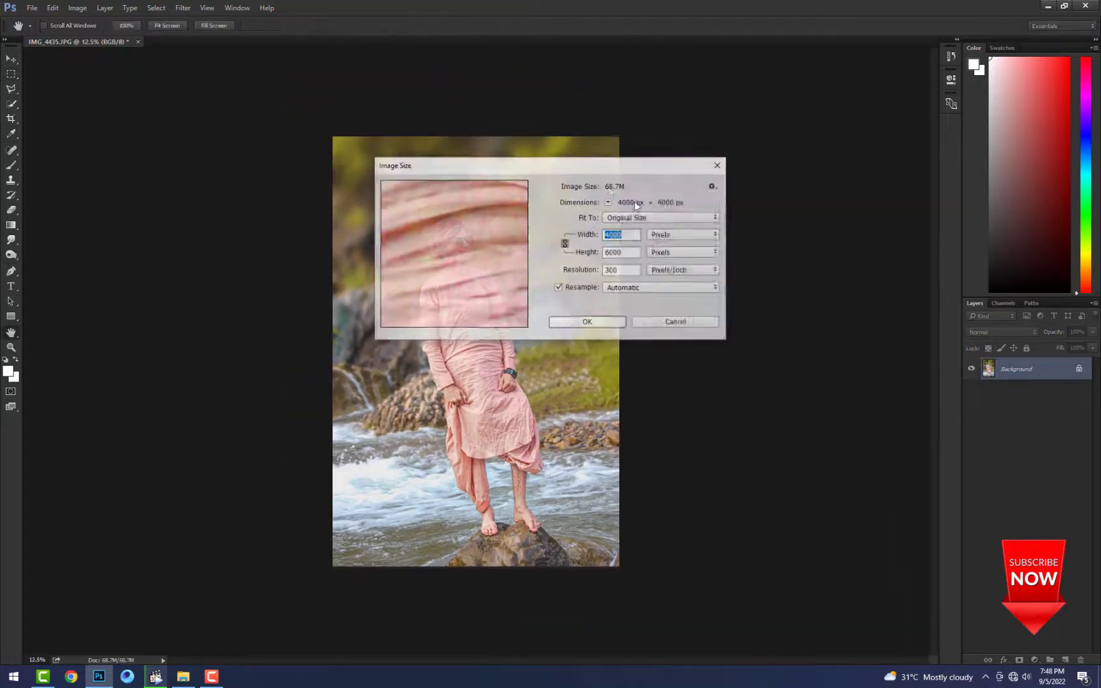
key("Tab")
type("7000")
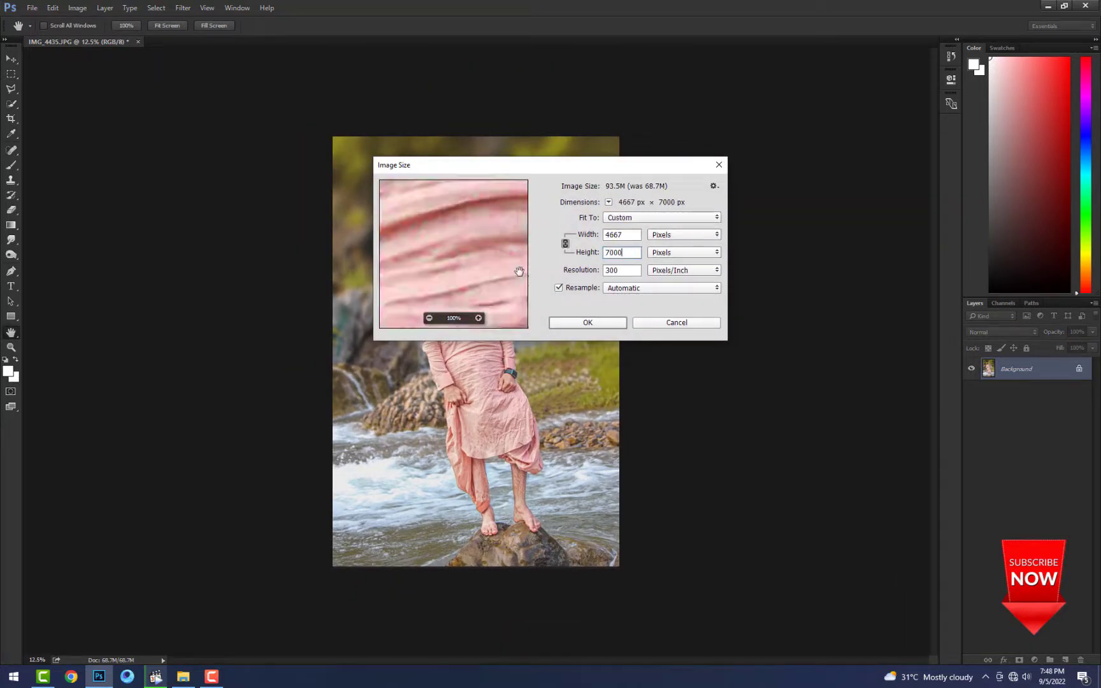
key("Return")
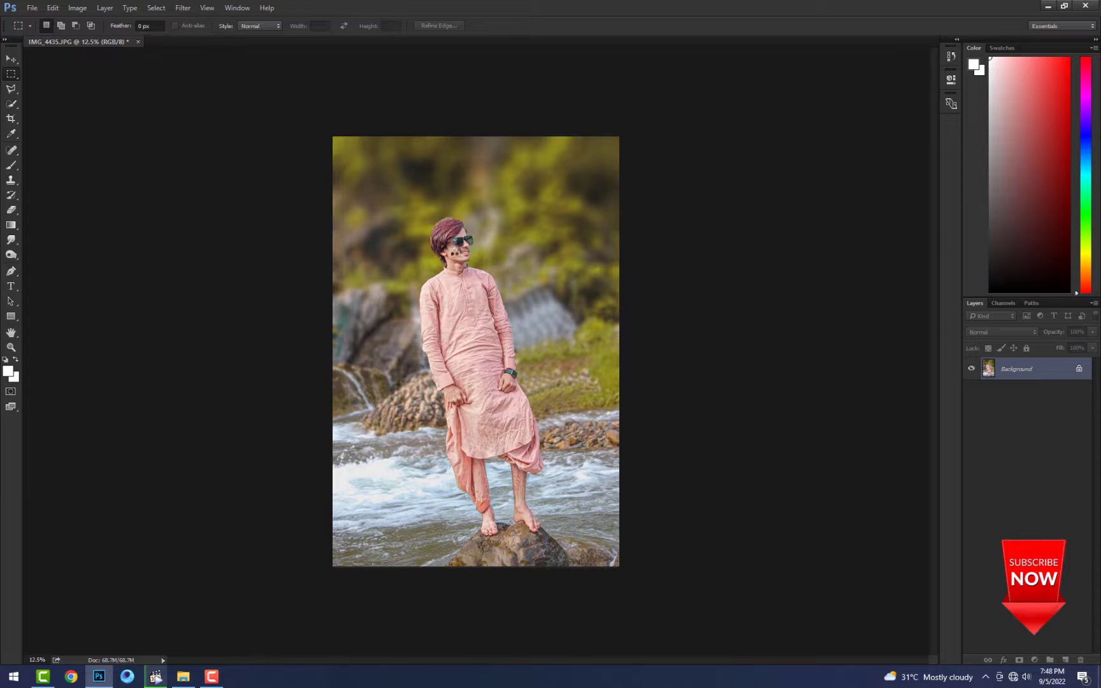
- Quick-select the man's hair, using a smaller brush to keep his forehead out of the selection
scroll(454, 219, "up", 4)
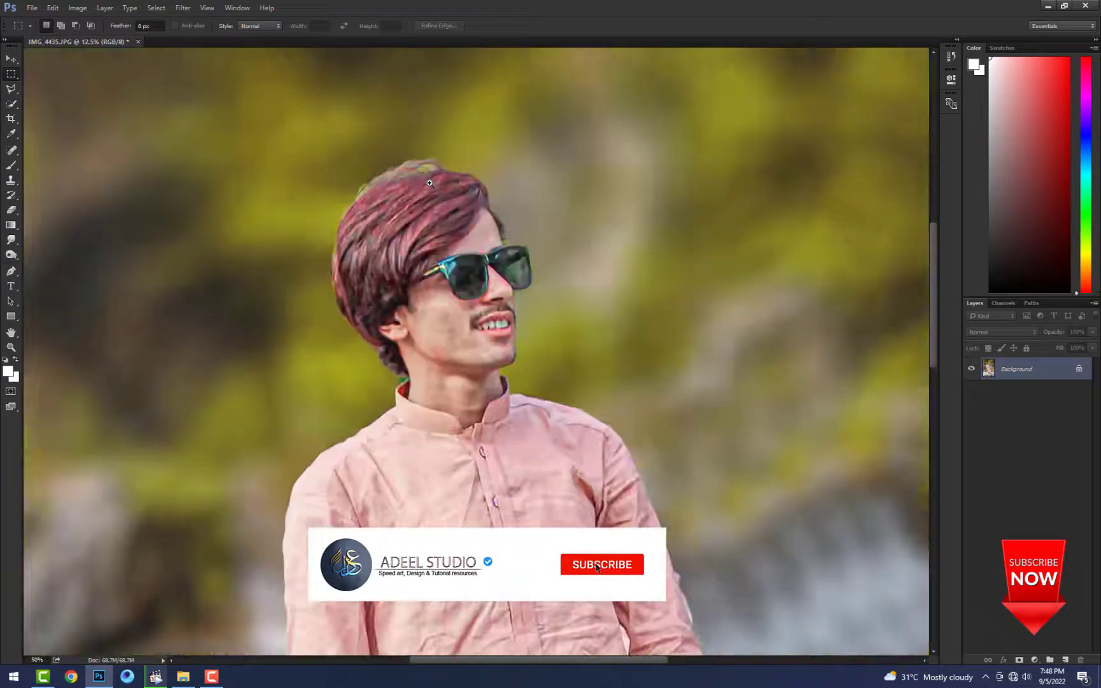
scroll(431, 184, "up", 1)
left_click(12, 104)
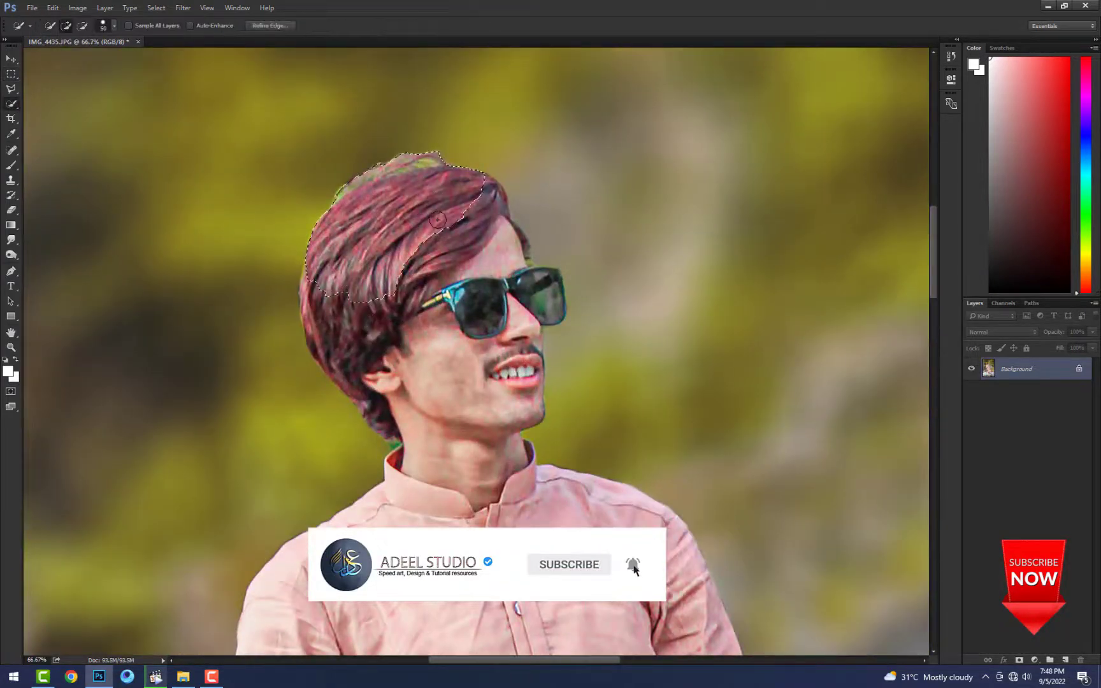
mouse_move(497, 208)
left_mouse_down()
mouse_move(392, 252)
mouse_move(347, 366)
left_mouse_up()
key("bracketleft")
key("bracketleft")
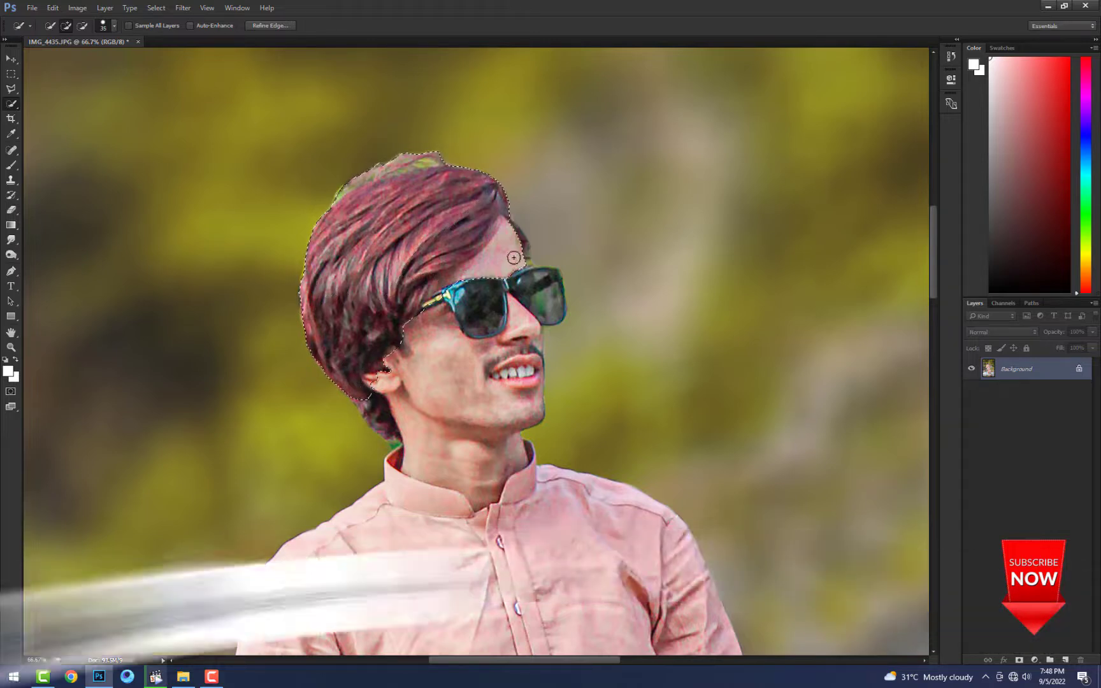
left_click_drag(515, 256, 467, 279)
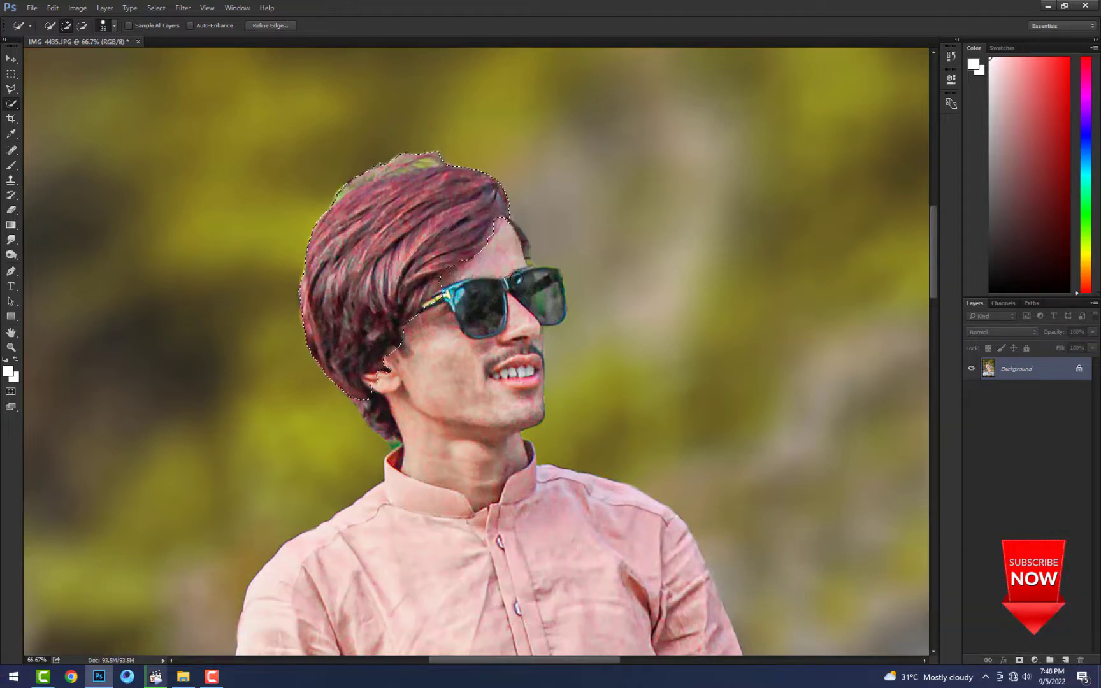
- Feather the hair selection by 17 pixels
right_click(419, 227)
left_click(525, 248)
type("17")
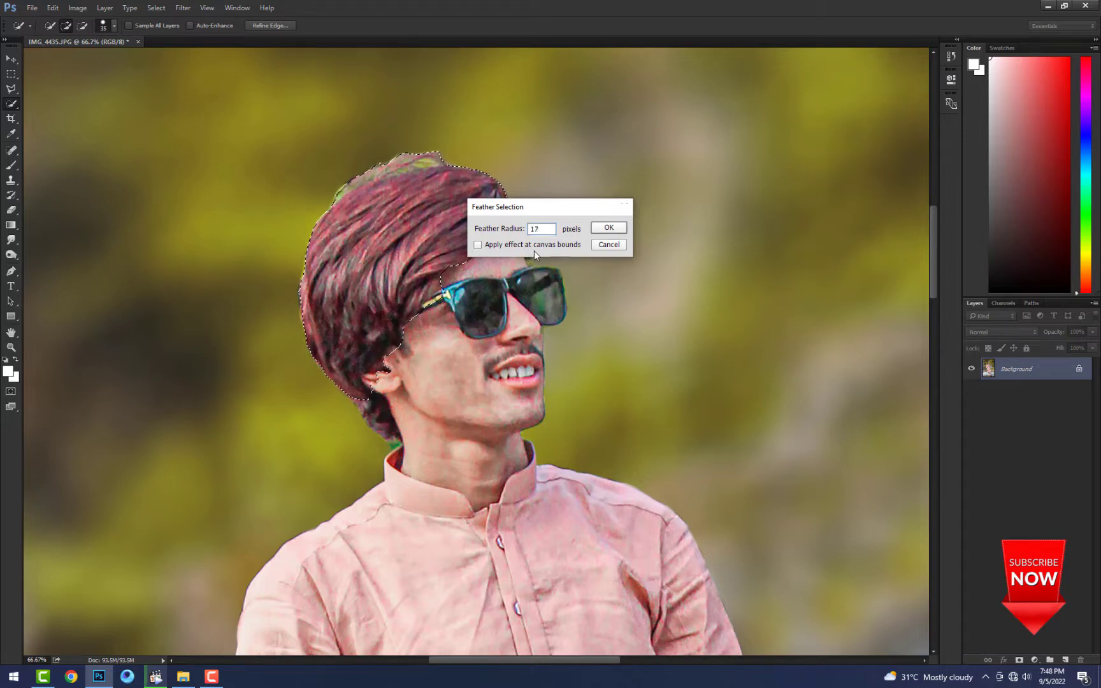
key("Return")
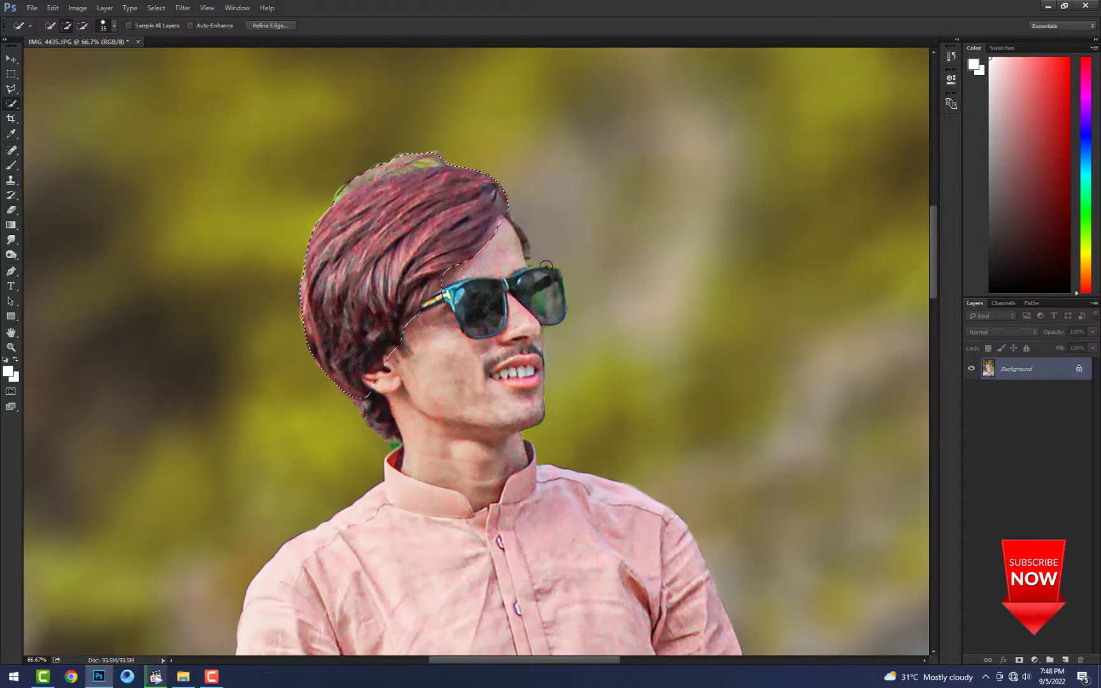
- Darken the selected hair and deepen its contrast with a Levels adjustment
key("m")
key("w")
key("ctrl+l")
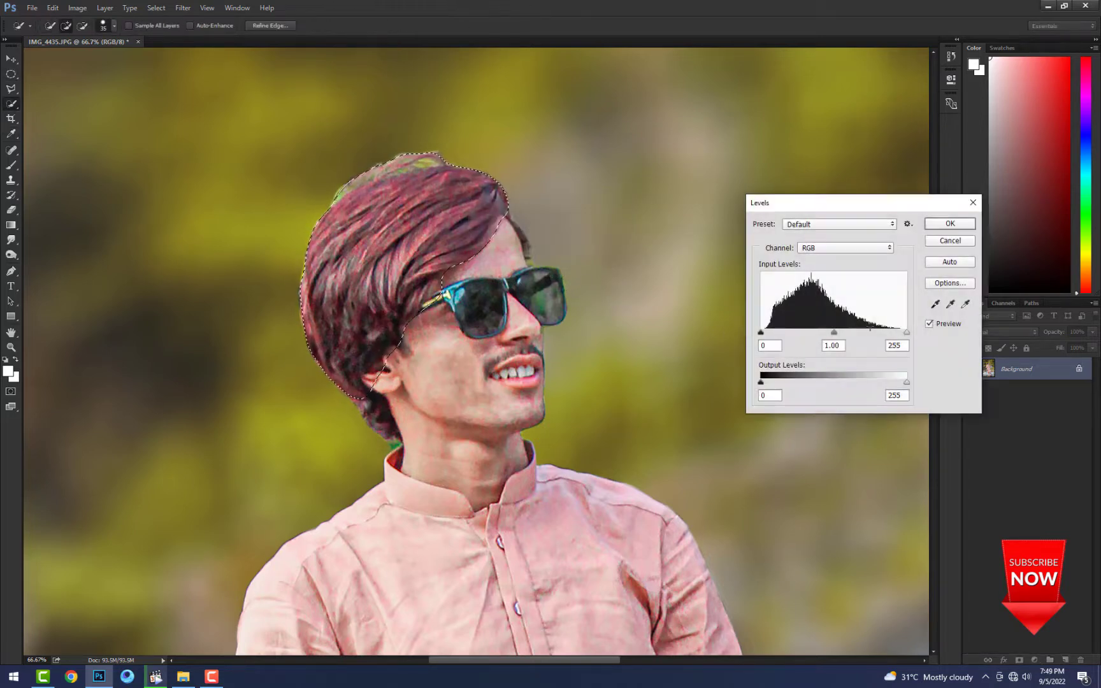
key("Return")
key("ctrl+minus")
key("ctrl+minus")
key("ctrl+minus")
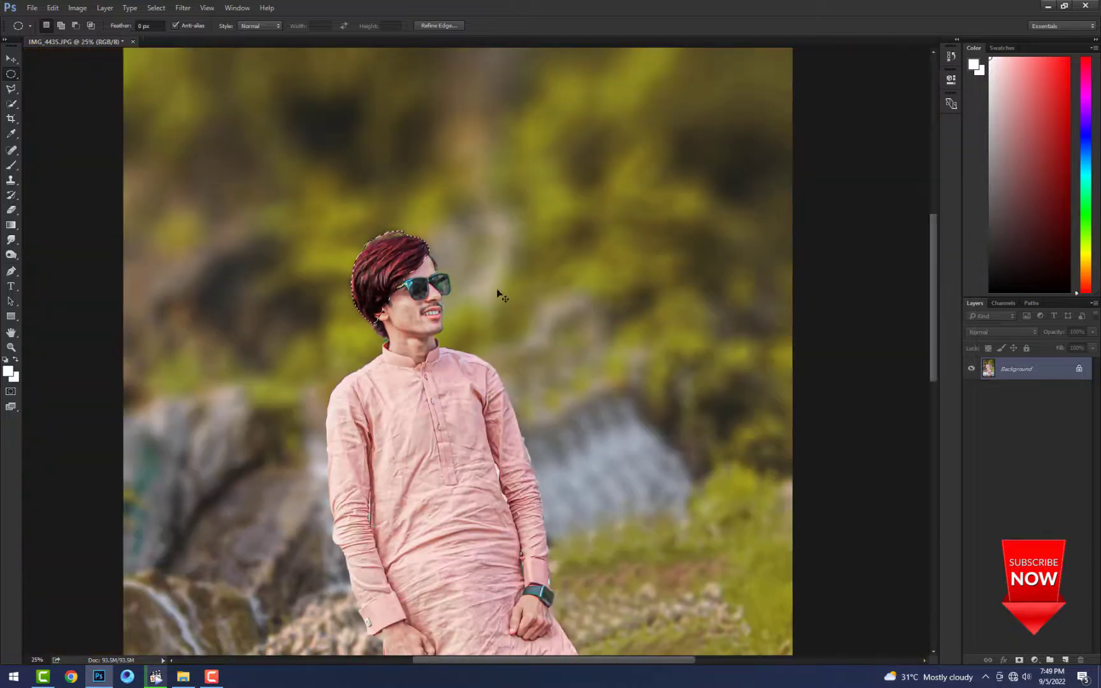
- Lower the selected hair's saturation to about -58 with Hue/Saturation and clear the selection
key("ctrl+u")
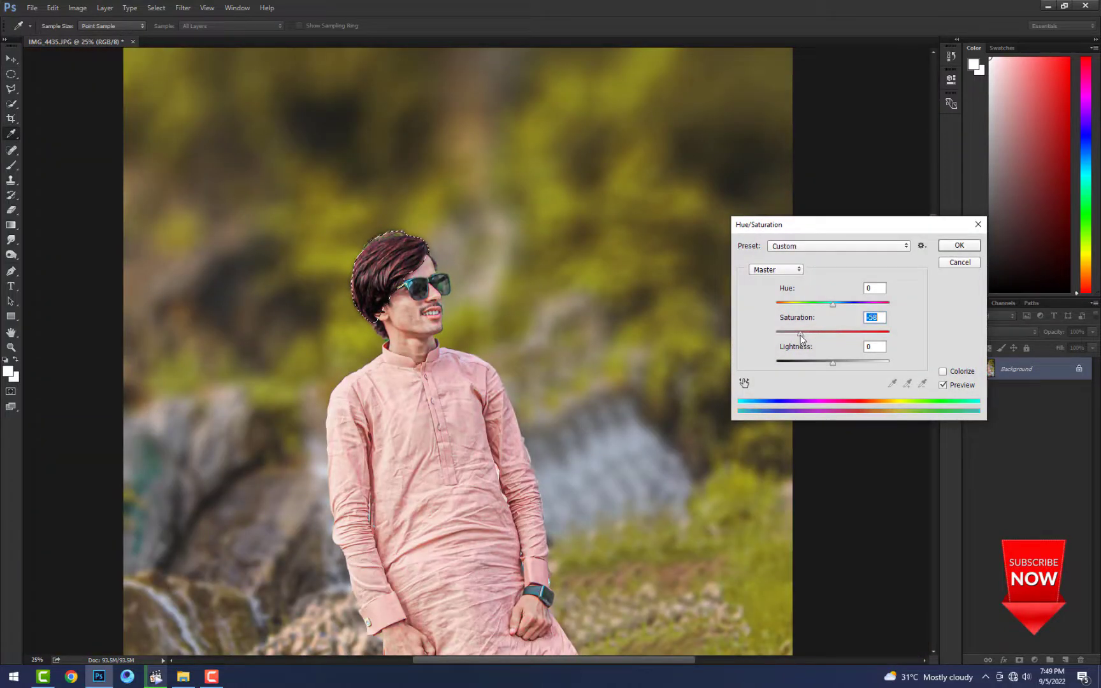
key("Return")
key("ctrl+minus")
key("ctrl+minus")
key("ctrl+minus")
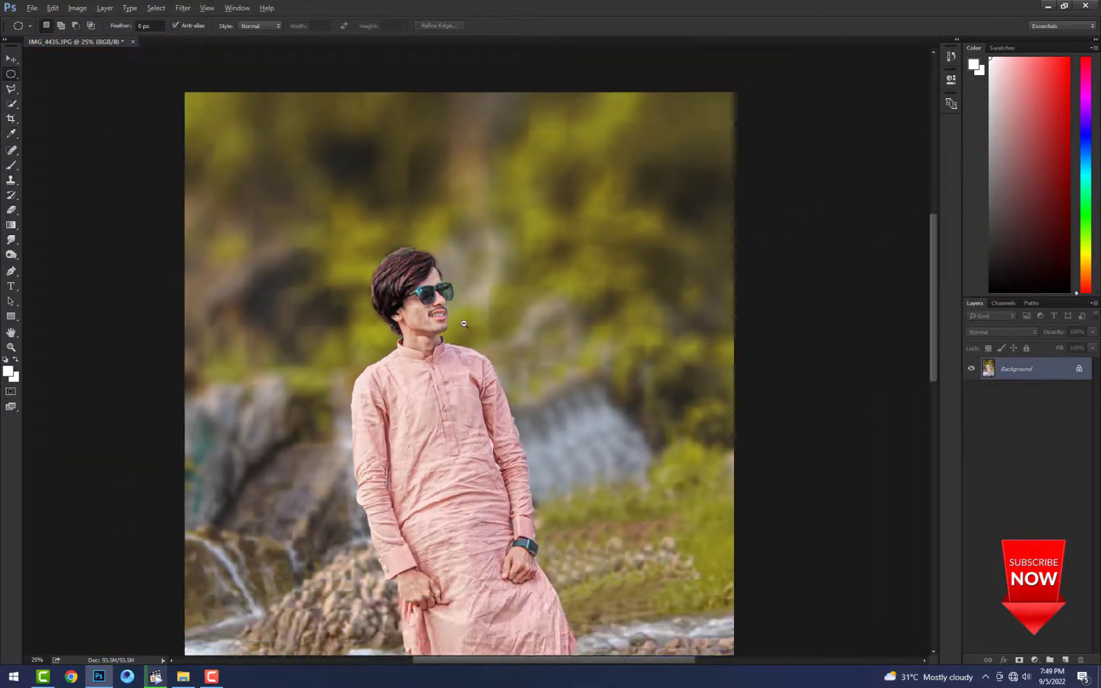
- Duplicate the Background to a new layer and smooth the blotchy skin of the man's face with the Mixer Brush
key("ctrl+plus")
left_click(450, 234, "ctrl")
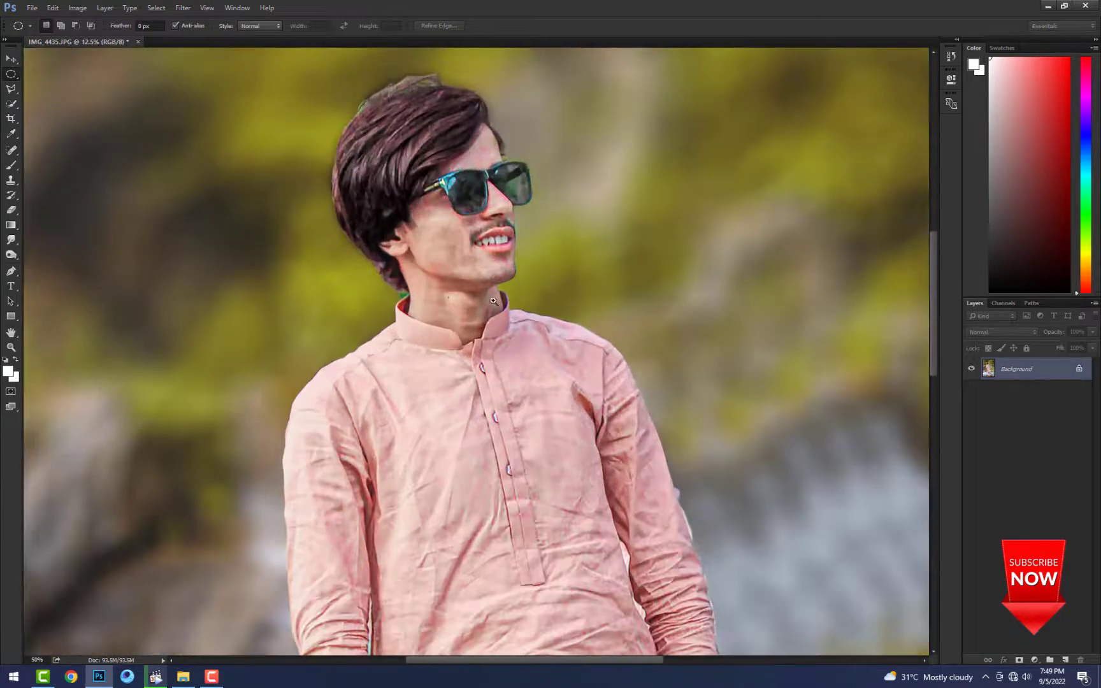
left_click(460, 291, "ctrl")
left_click(460, 290, "ctrl")
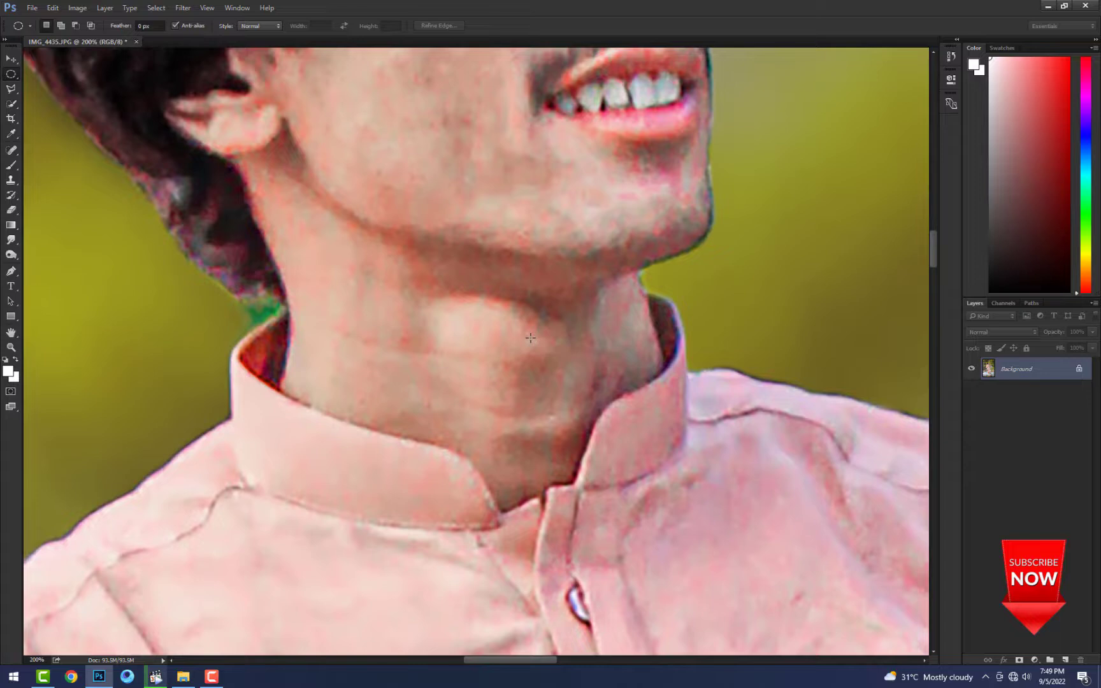
left_click(516, 422, "ctrl")
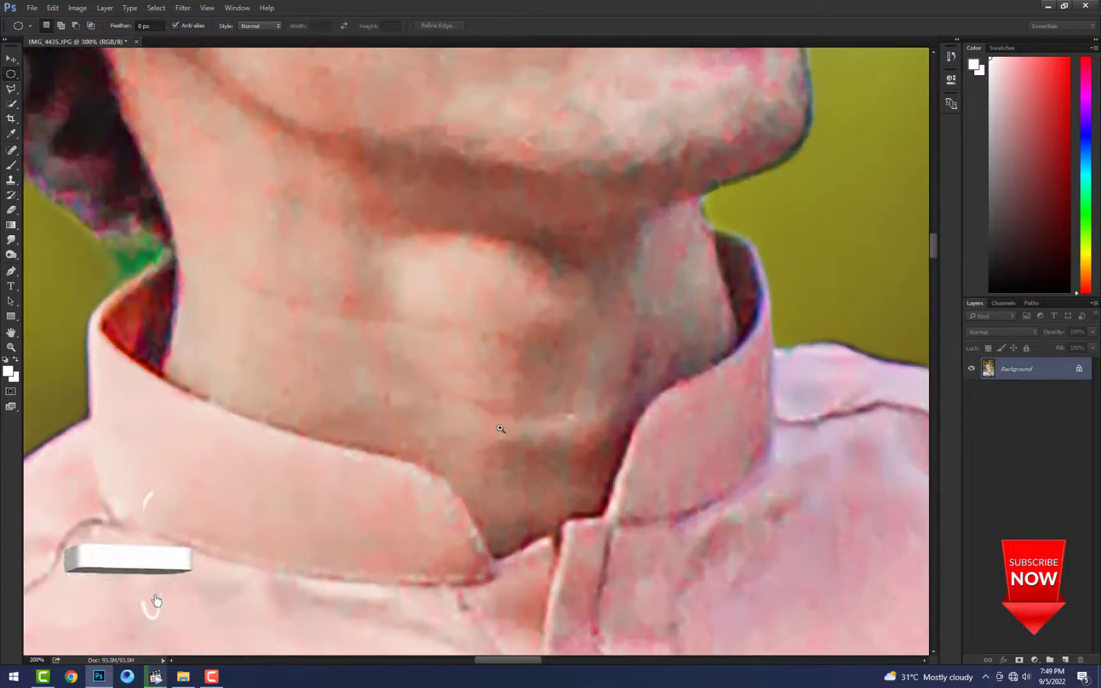
key("ctrl+minus")
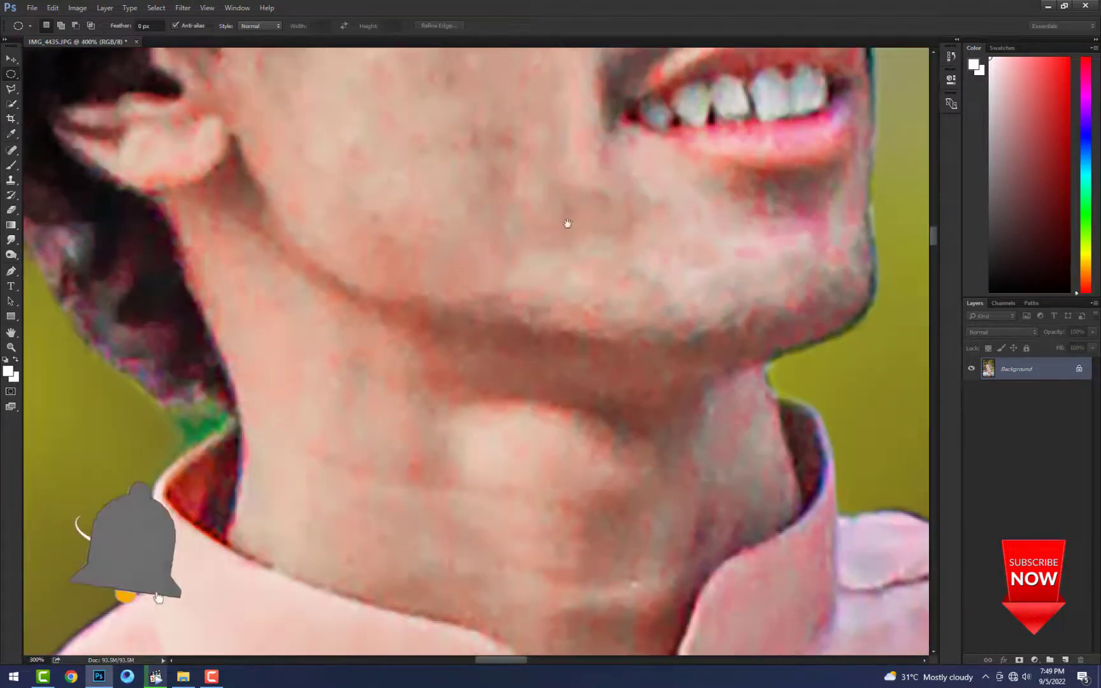
left_click_drag(545, 213, 425, 536)
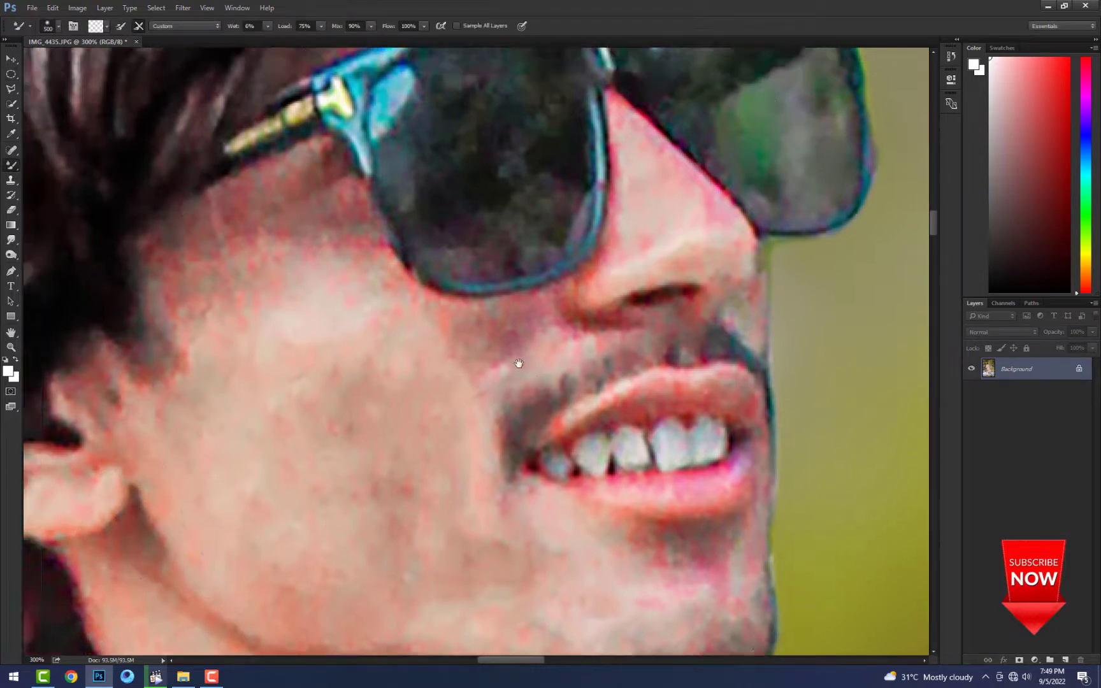
key("ctrl+j")
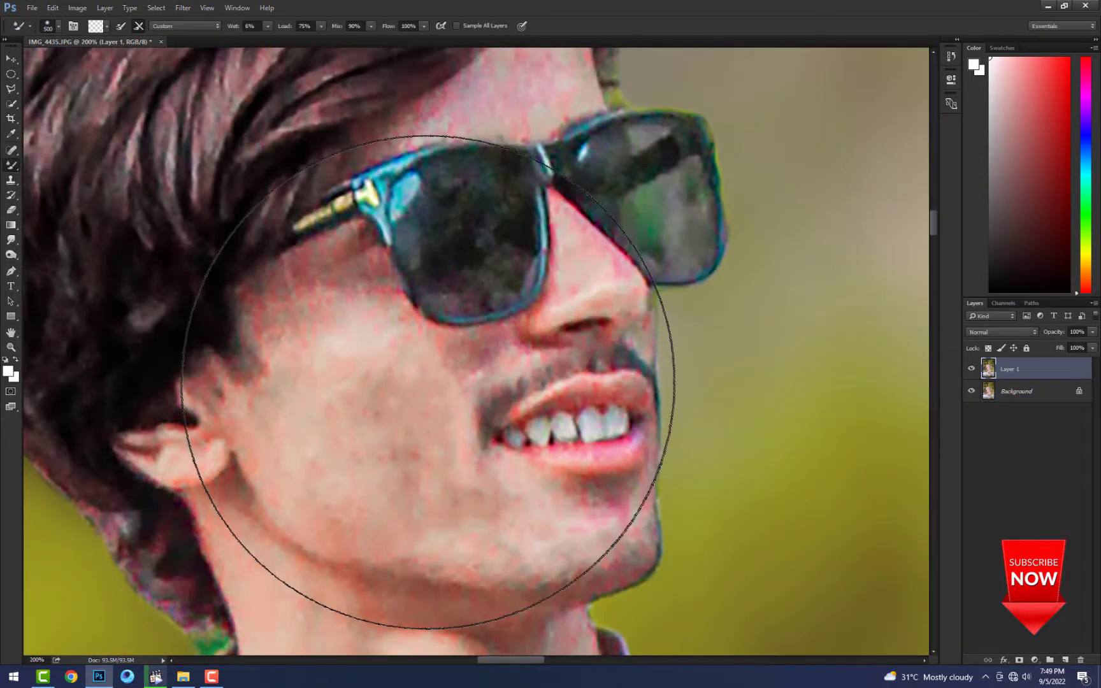
left_click(428, 382)
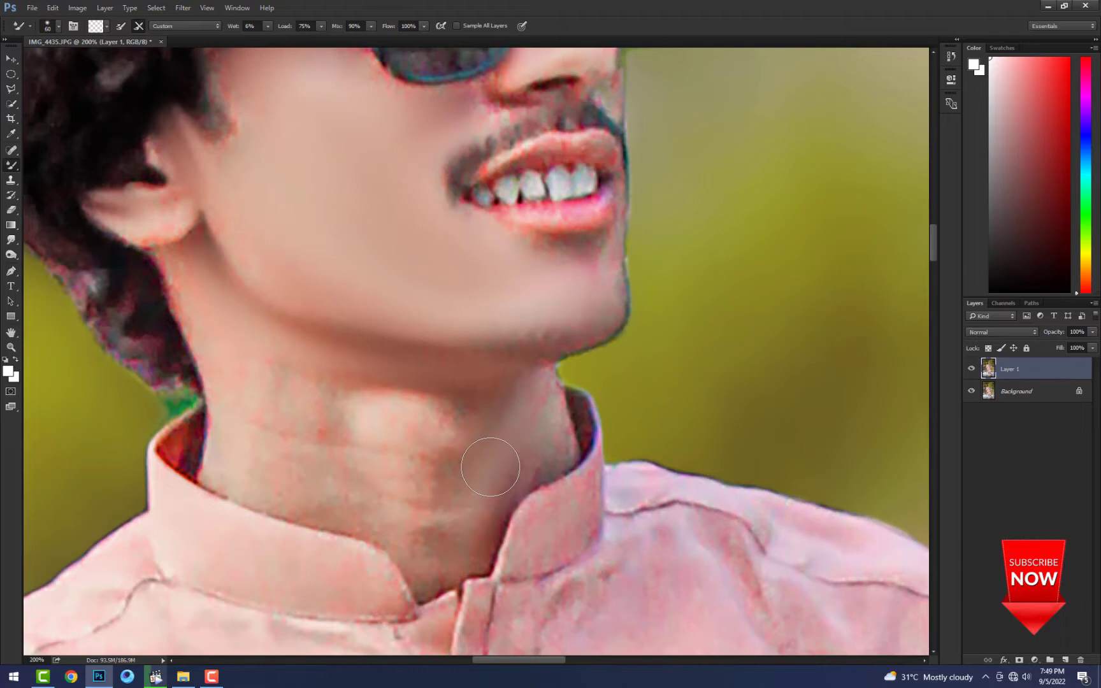
- Smooth the man's neck and the skin around his mouth with the Mixer Brush, using progressively smaller brush sizes
mouse_move(487, 462)
left_mouse_down()
mouse_move(397, 504)
mouse_move(451, 493)
mouse_move(485, 439)
mouse_move(300, 466)
mouse_move(460, 487)
left_mouse_up()
key("bracketleft")
key("bracketleft")
key("bracketleft")
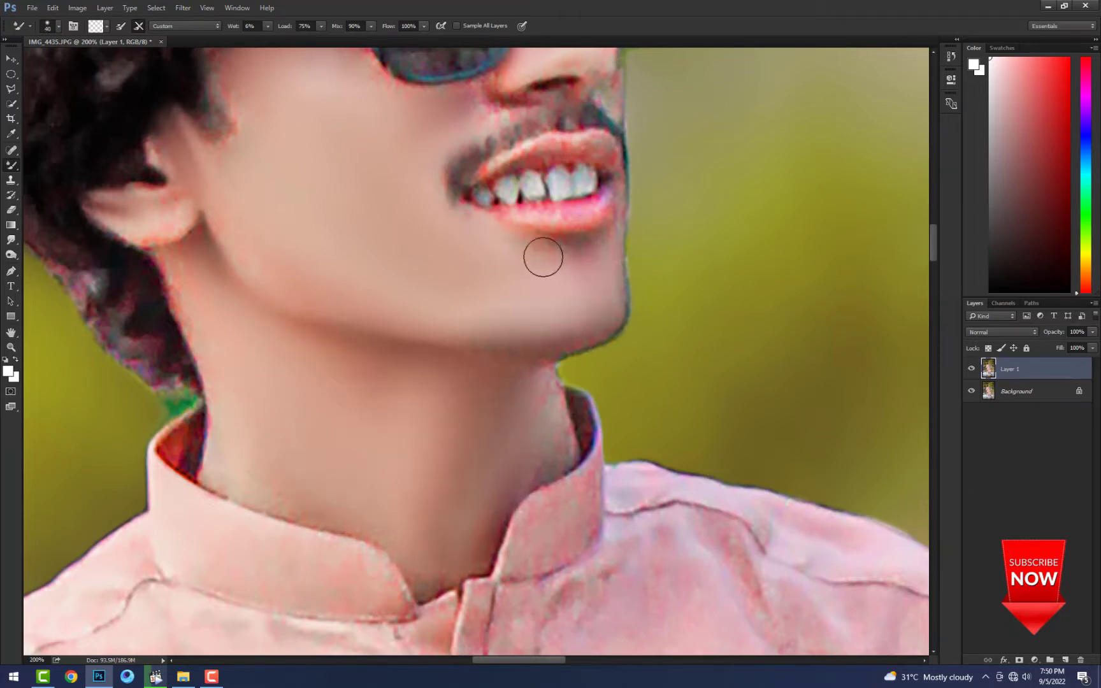
key("bracketleft")
key("bracketleft")
- Smooth the man's feet and bare lower leg with the Mixer Brush, and run the Portraiture filter on Layer 1
scroll(543, 257, "up", 3)
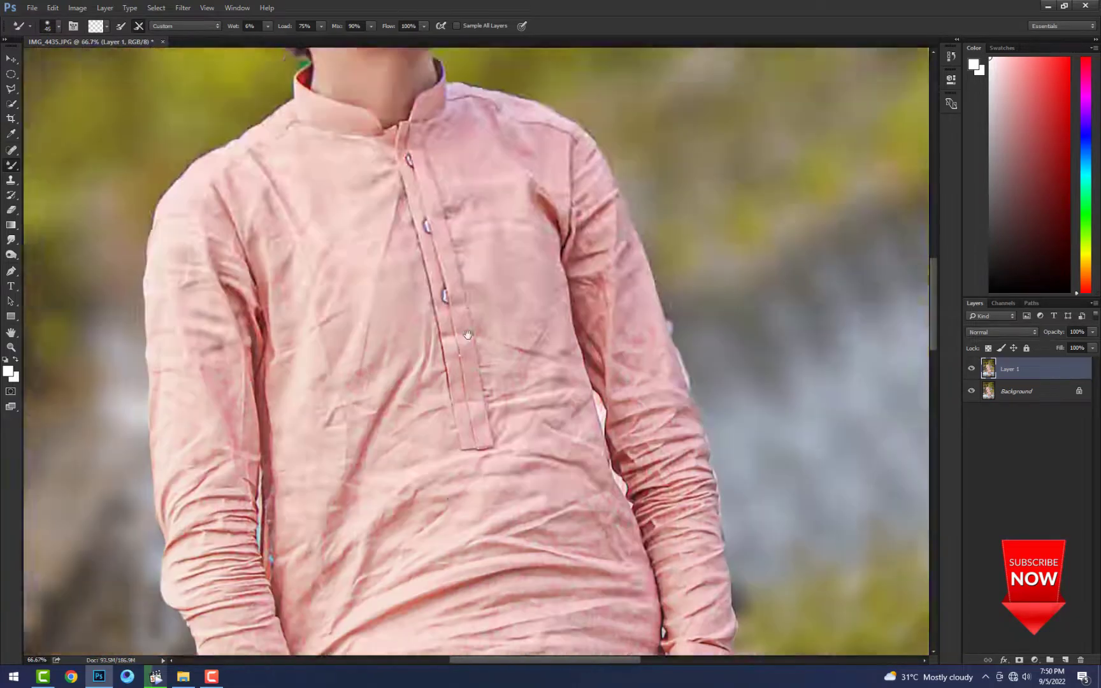
scroll(309, 466, "up", 3)
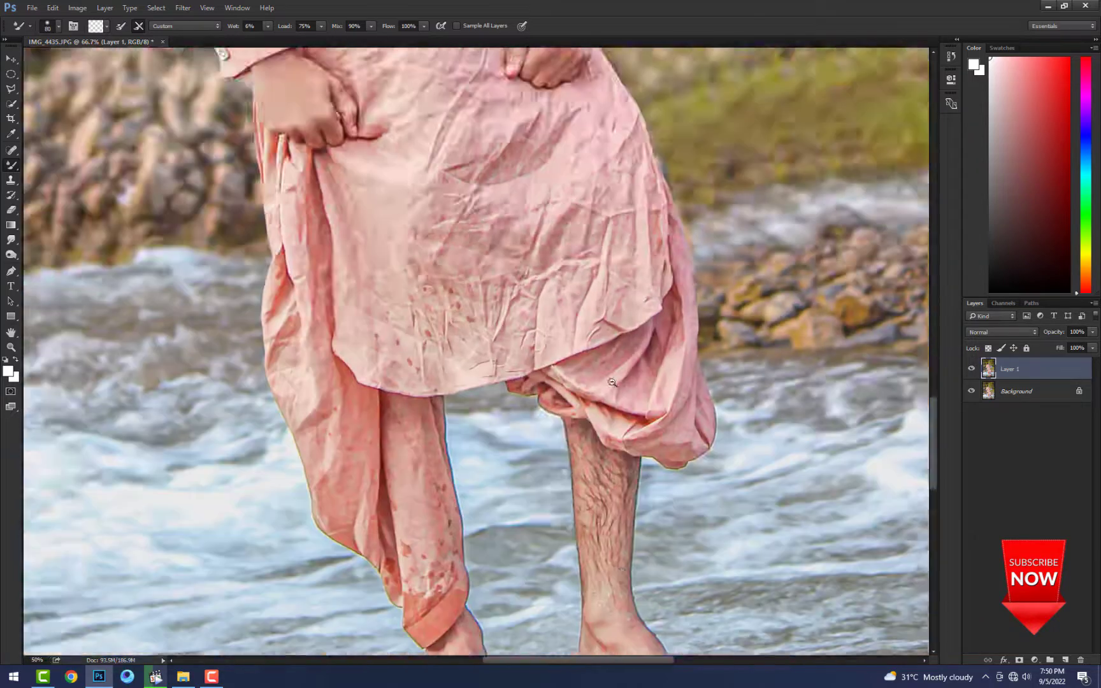
scroll(578, 438, "down", 3)
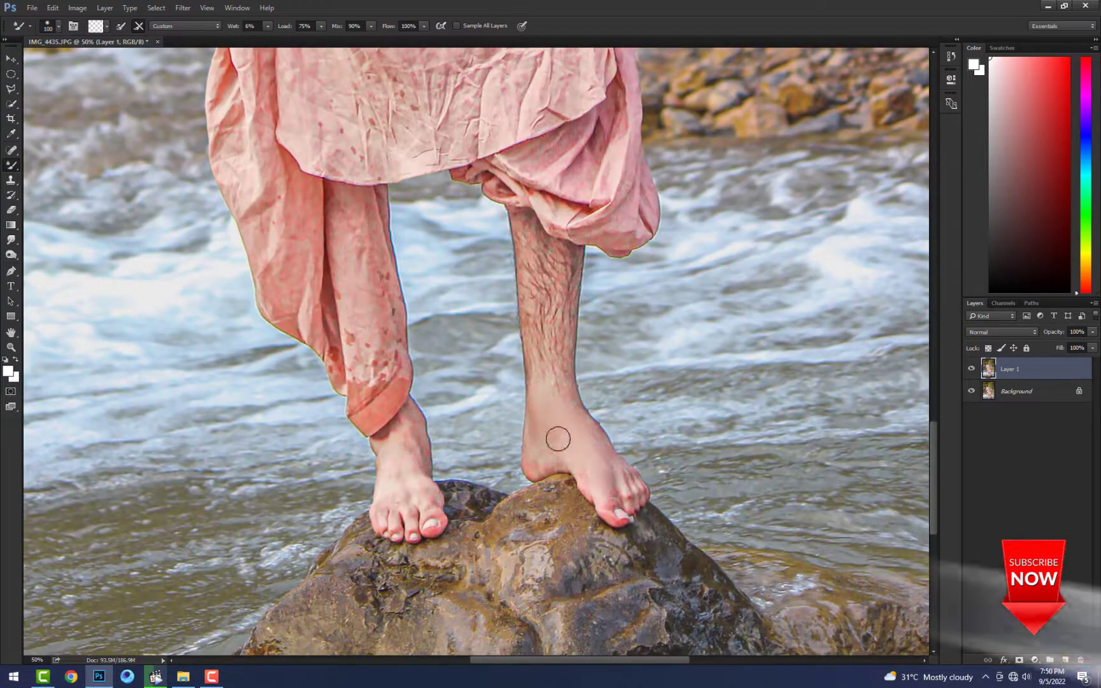
left_click_drag(527, 294, 567, 261)
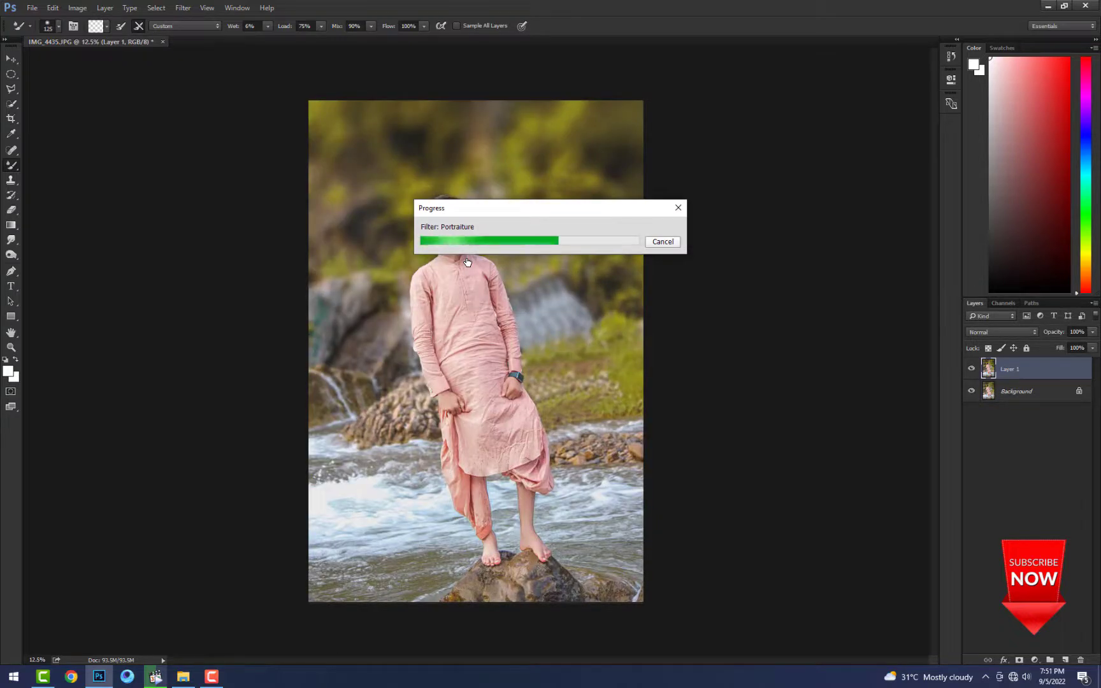
scroll(440, 218, "up", 4)
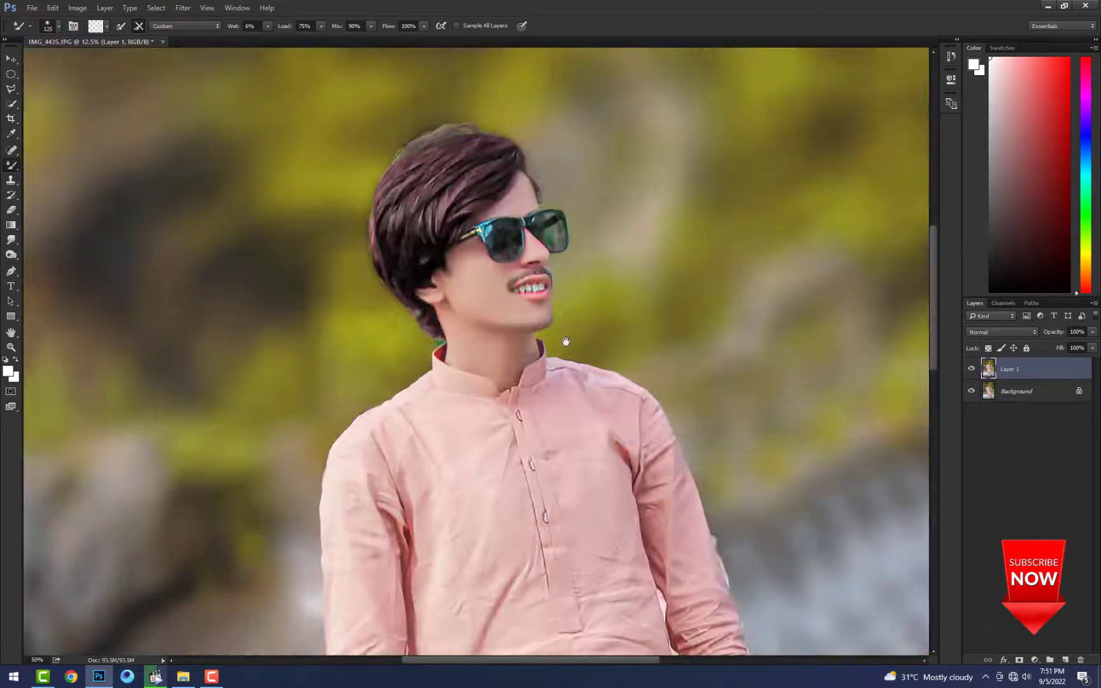
- Sharpen Layer 1 with an Unsharp Mask at an amount of 85%
scroll(566, 342, "up", 1)
right_click(1031, 368)
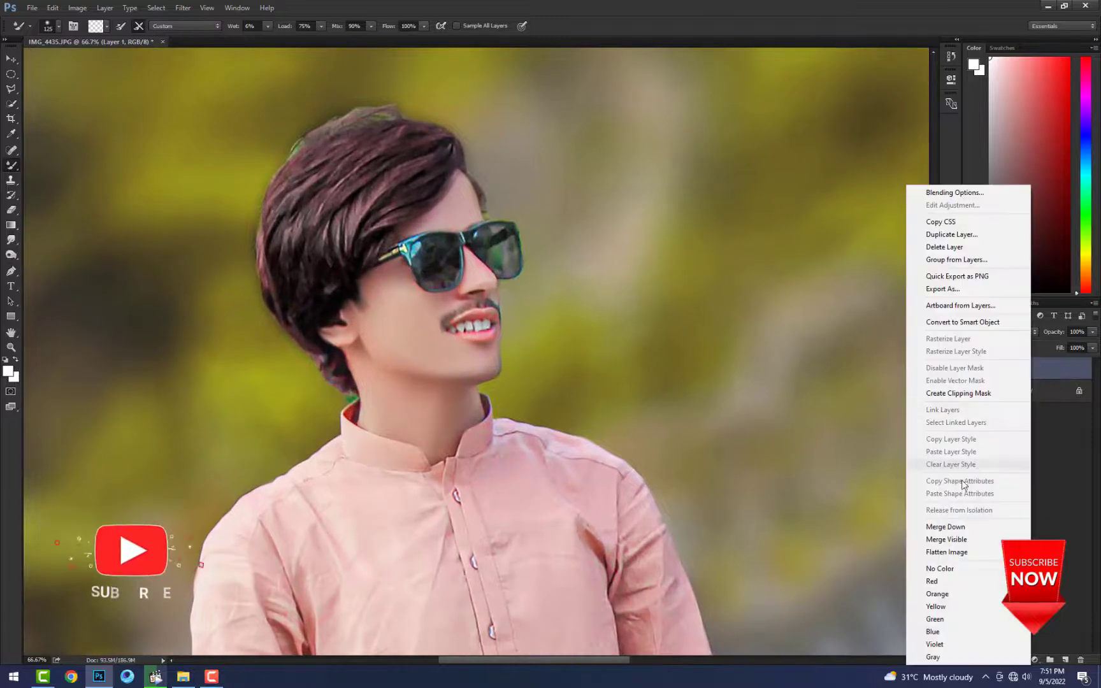
key("Escape")
left_click(183, 7)
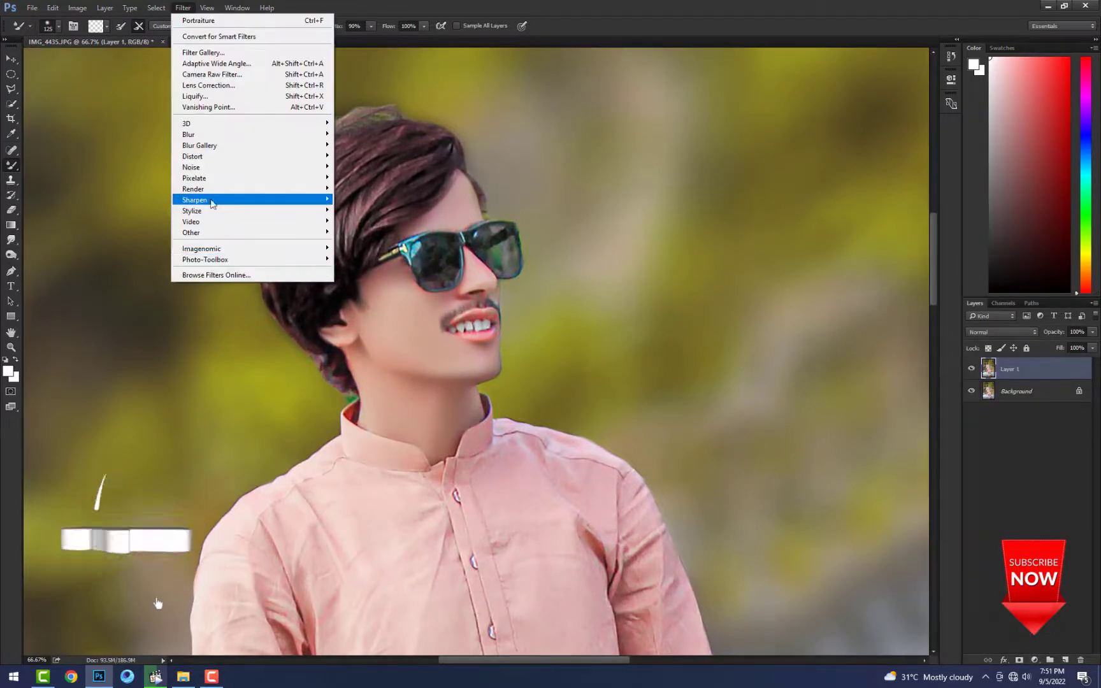
mouse_move(212, 203)
left_click(363, 254)
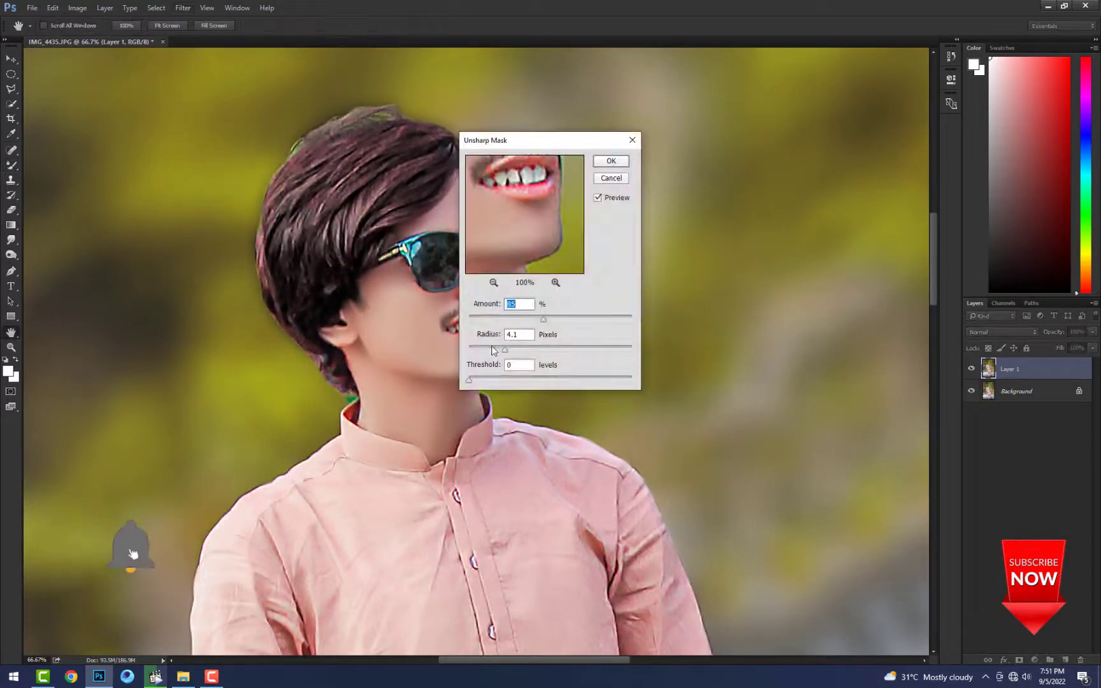
key("Return")
key("b")
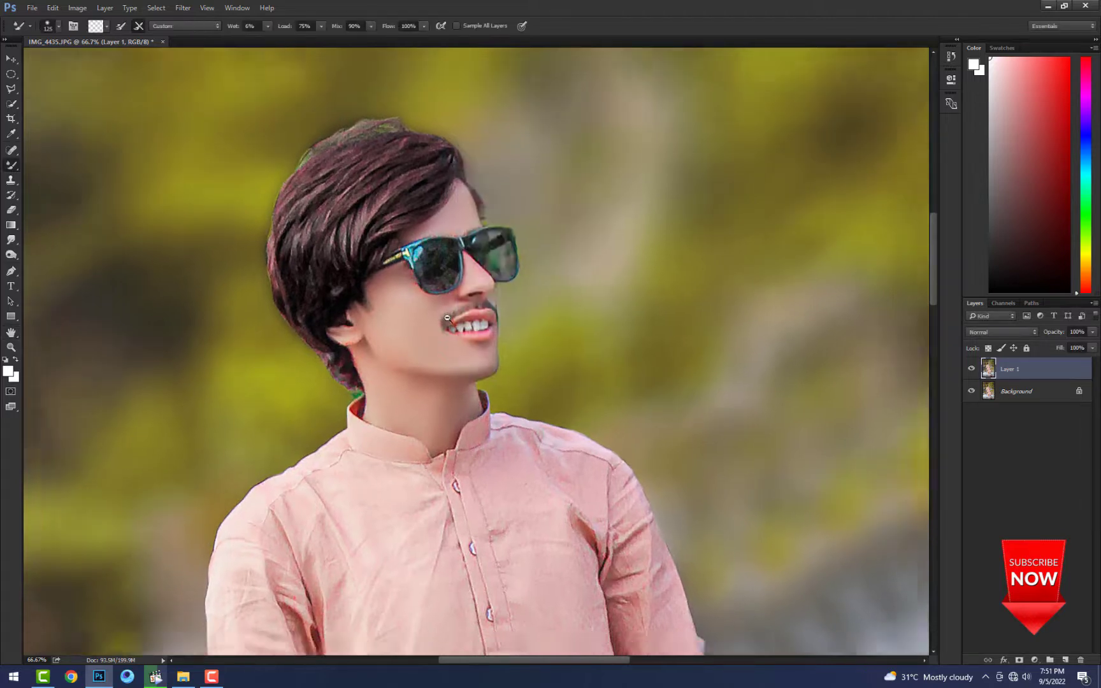
- Clean the greenish fringe and stray strands along the top of the hair with the Clone Stamp, copying nearby background
scroll(448, 318, "down", 3)
scroll(417, 237, "up", 4)
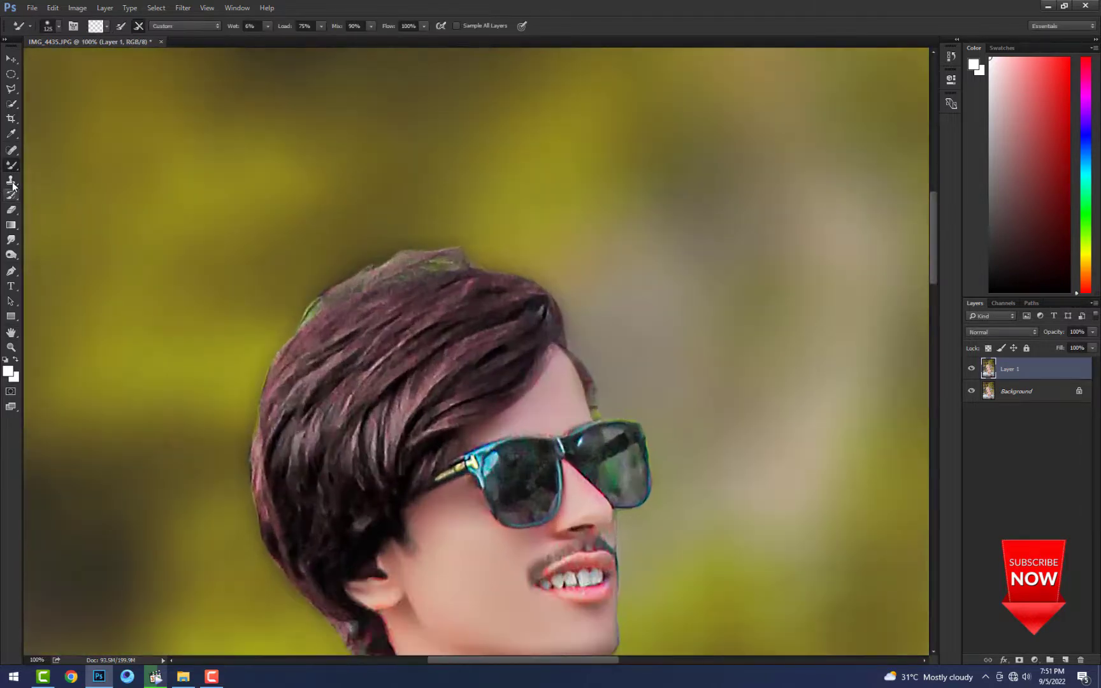
left_click(13, 181)
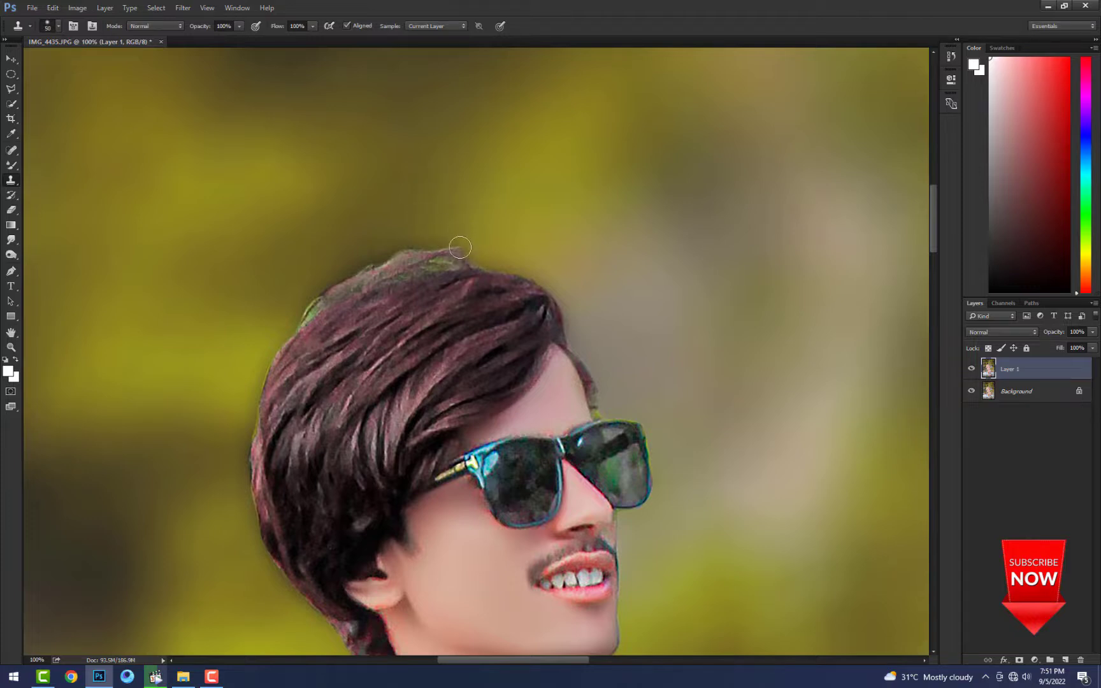
key("bracketright")
mouse_move(419, 250)
left_mouse_down()
mouse_move(513, 248)
mouse_move(416, 251)
mouse_move(341, 270)
mouse_move(448, 251)
left_mouse_up()
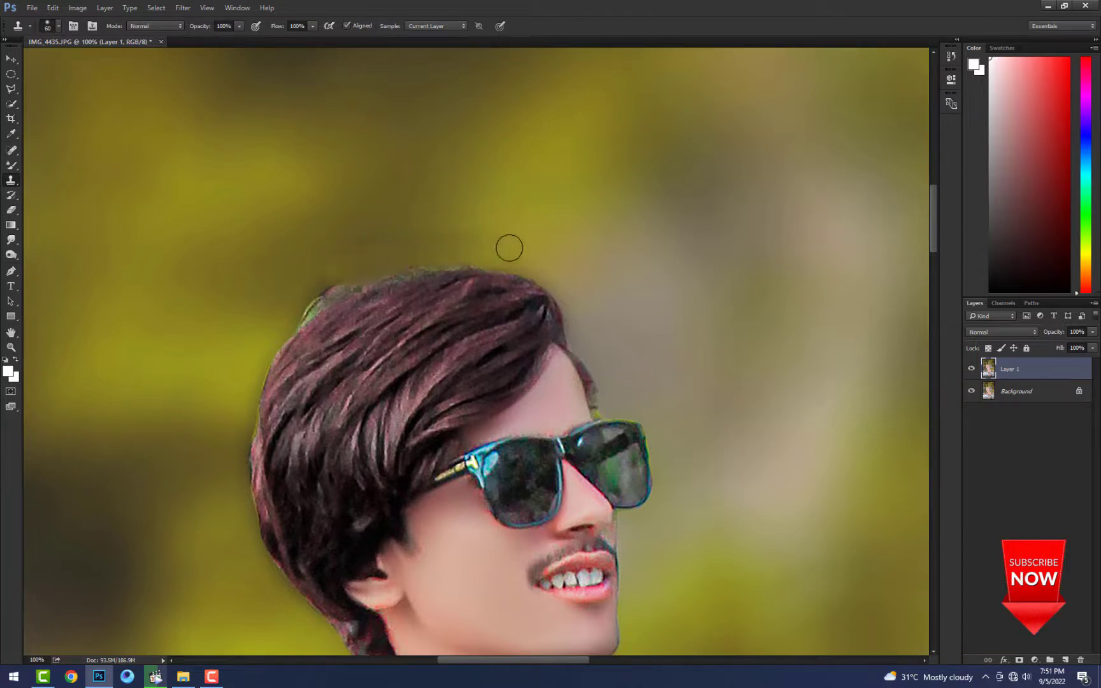
left_click_drag(346, 288, 279, 330)
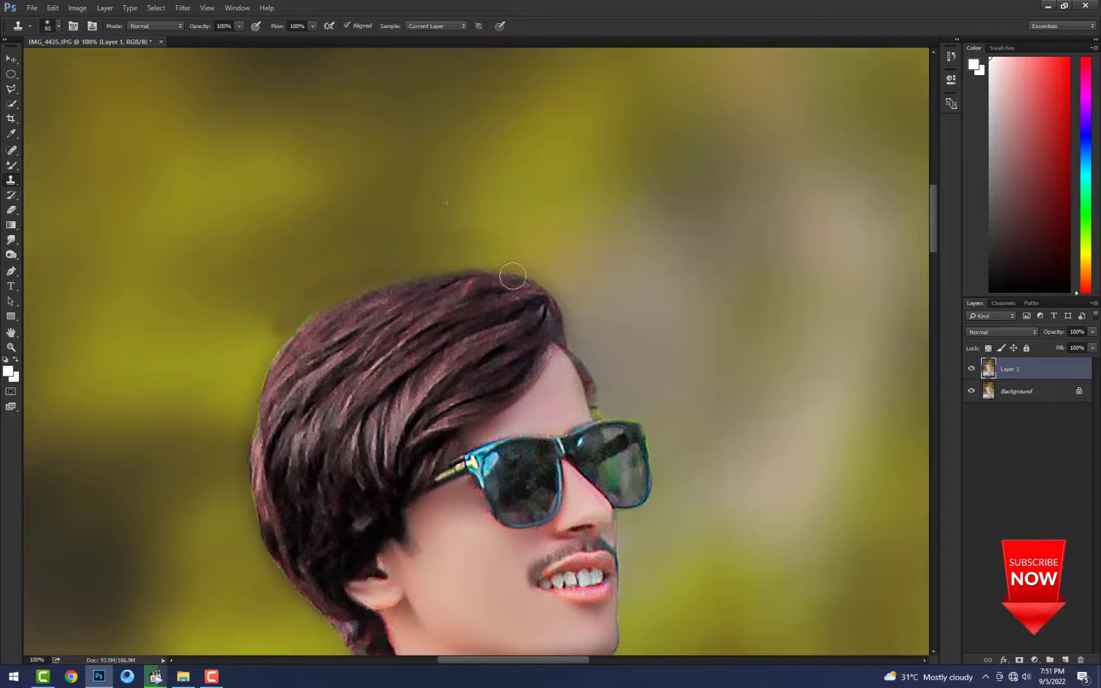
- Merge Layer 1 into the Background and apply Levels with the white input at 233 and a slightly raised black input
scroll(513, 276, "down", 7)
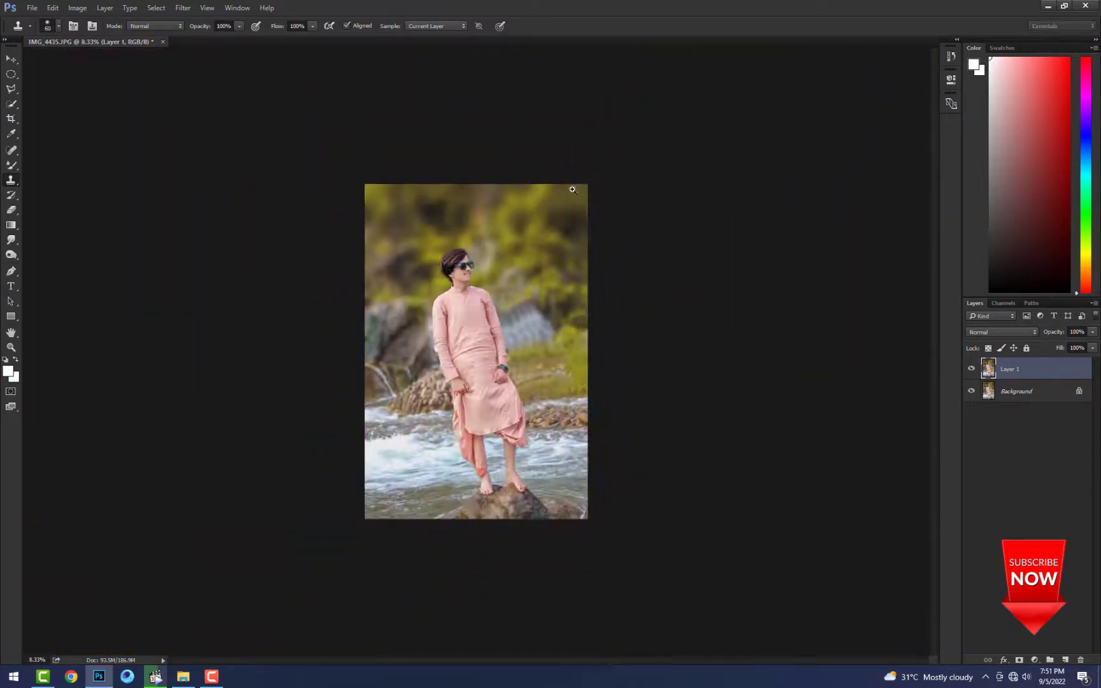
key("ctrl+plus")
key("ctrl+e")
key("ctrl+plus")
key("ctrl+l")
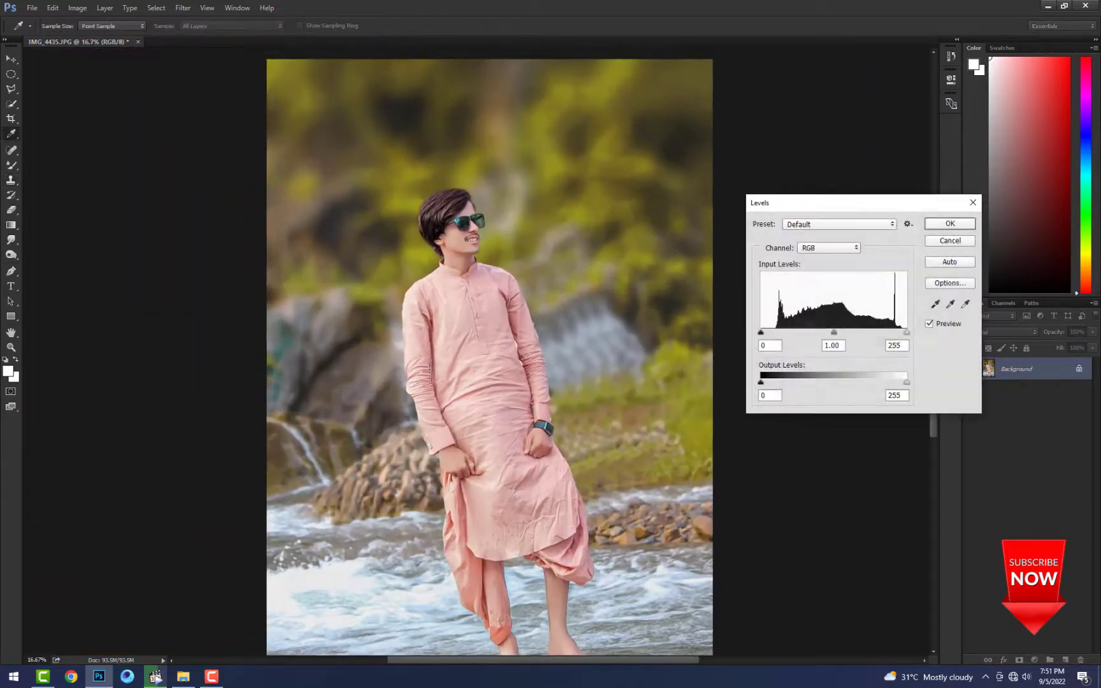
left_click(894, 331)
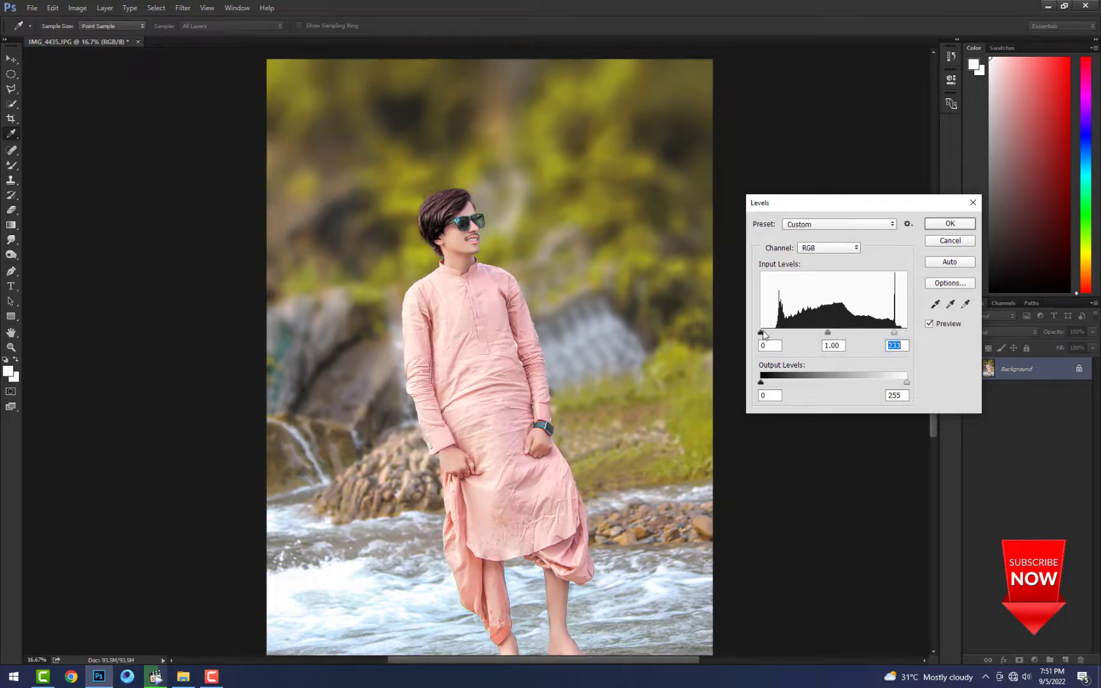
left_click_drag(762, 332, 770, 331)
key("Return")
key("s")
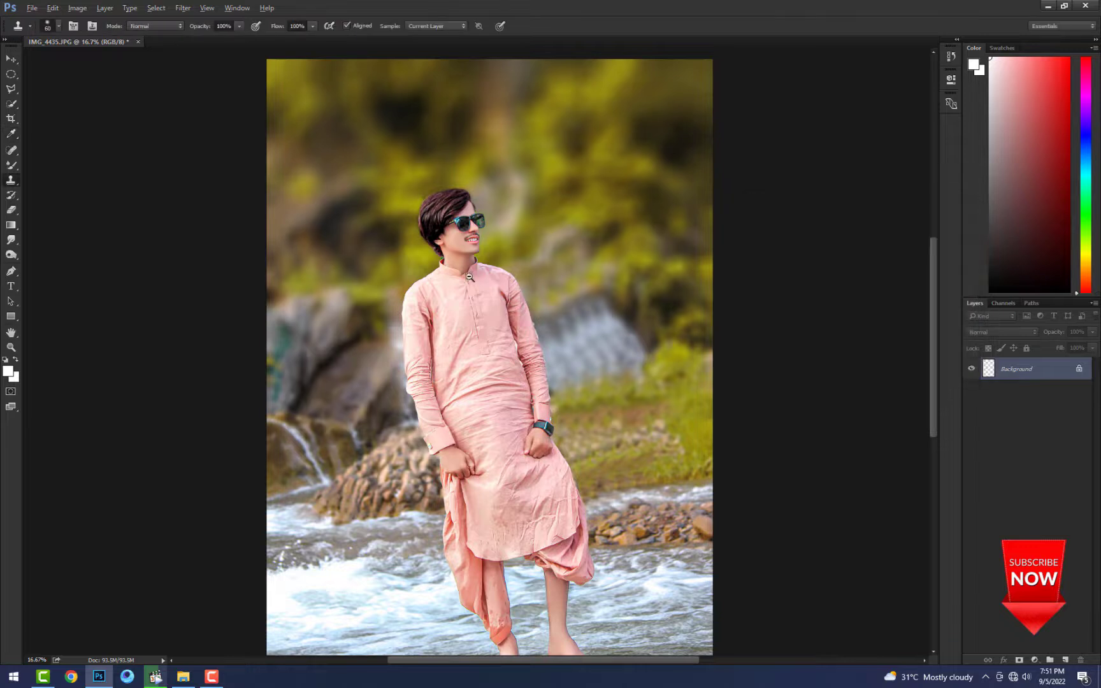
- Duplicate the Background twice to create two stacked copies of the photo
key("ctrl+minus")
key("ctrl+minus")
key("ctrl+minus")
scroll(502, 227, "up", 1)
key("ctrl+j")
key("ctrl+j")
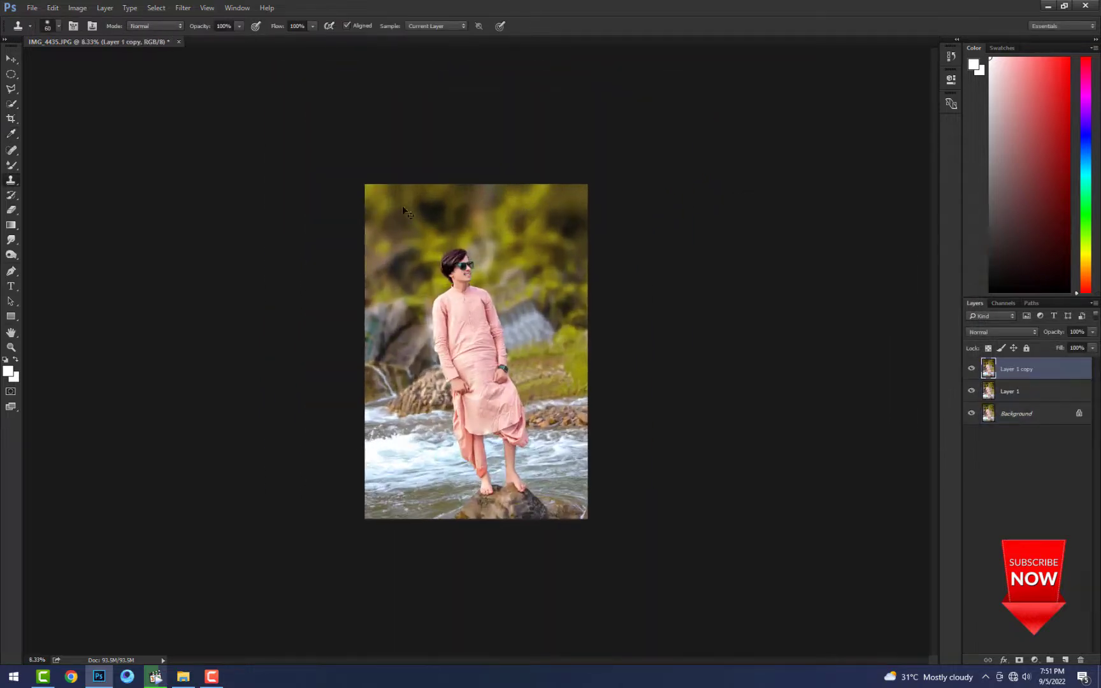
- Apply the Camera Raw Filter to the top copy with Temperature -7, Highlights -66 and raised Whites
scroll(363, 190, "up", 1)
left_click(190, 8)
left_click(228, 75)
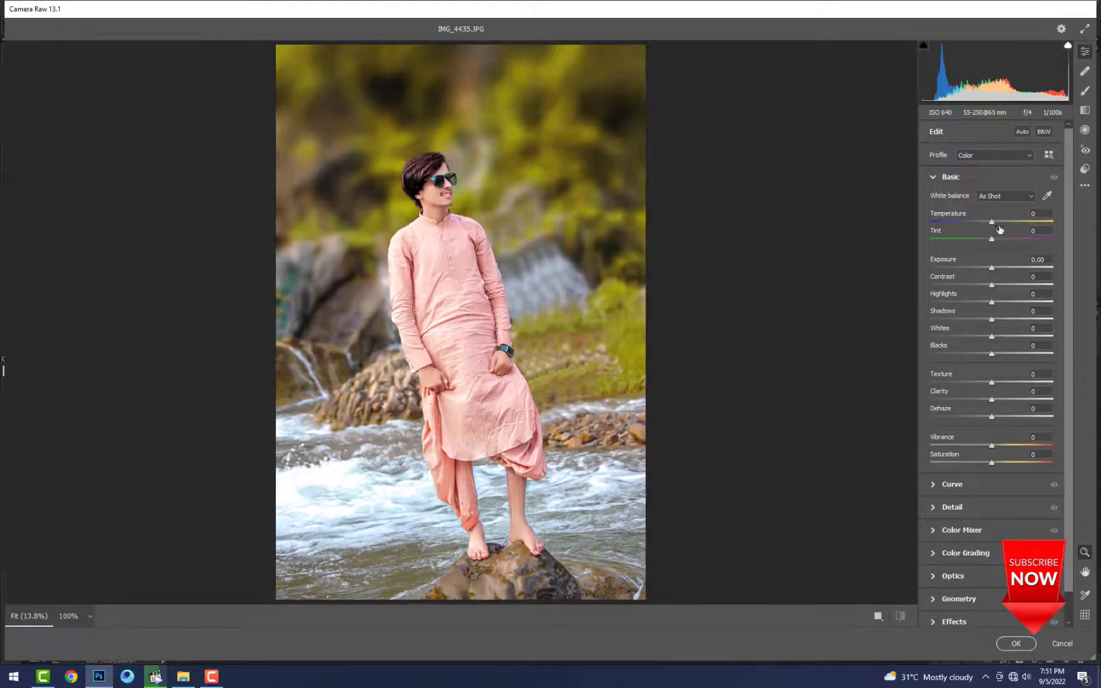
left_click_drag(992, 222, 989, 221)
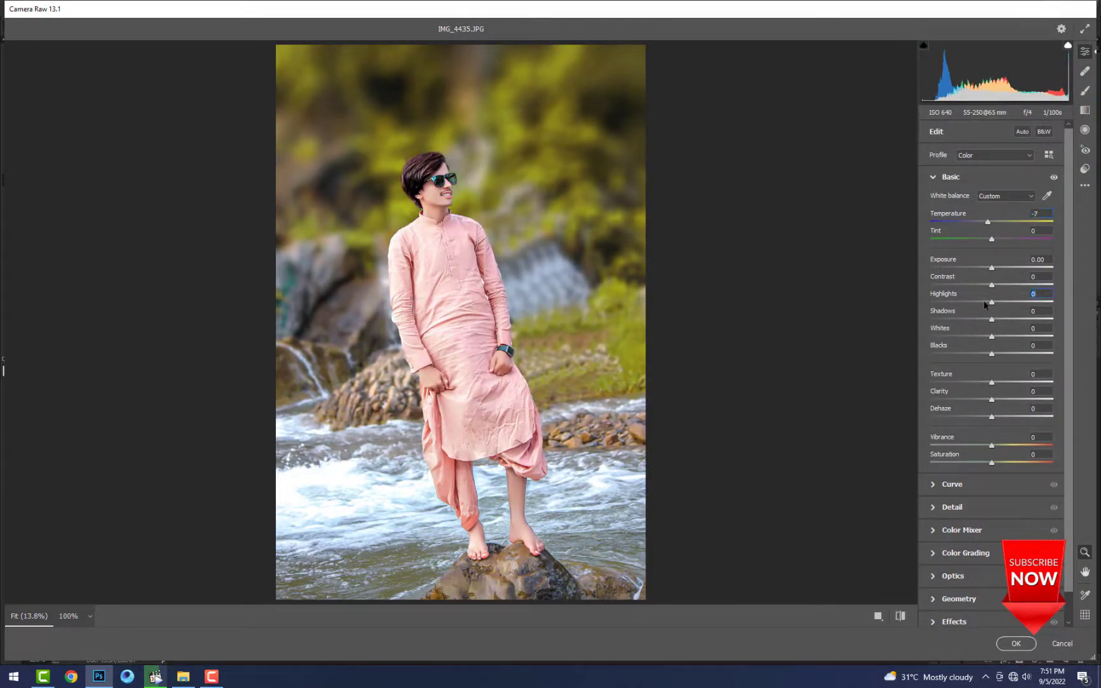
mouse_move(955, 301)
left_mouse_down()
mouse_move(889, 288)
mouse_move(982, 292)
mouse_move(951, 293)
left_mouse_up()
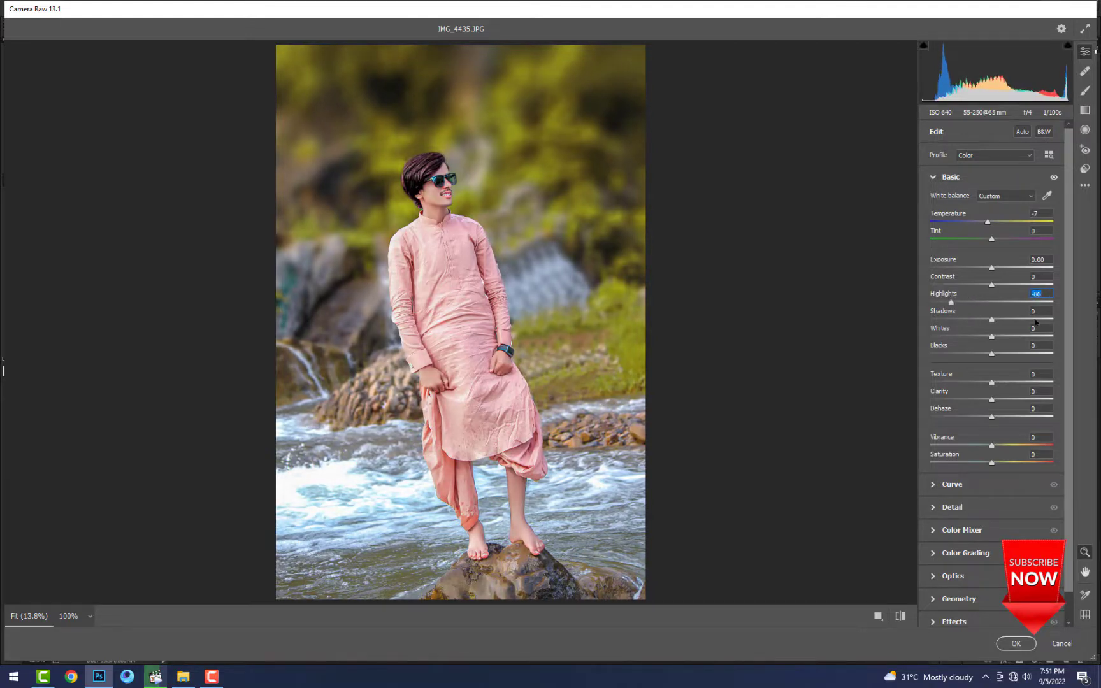
left_click_drag(1025, 335, 1010, 324)
key("Return")
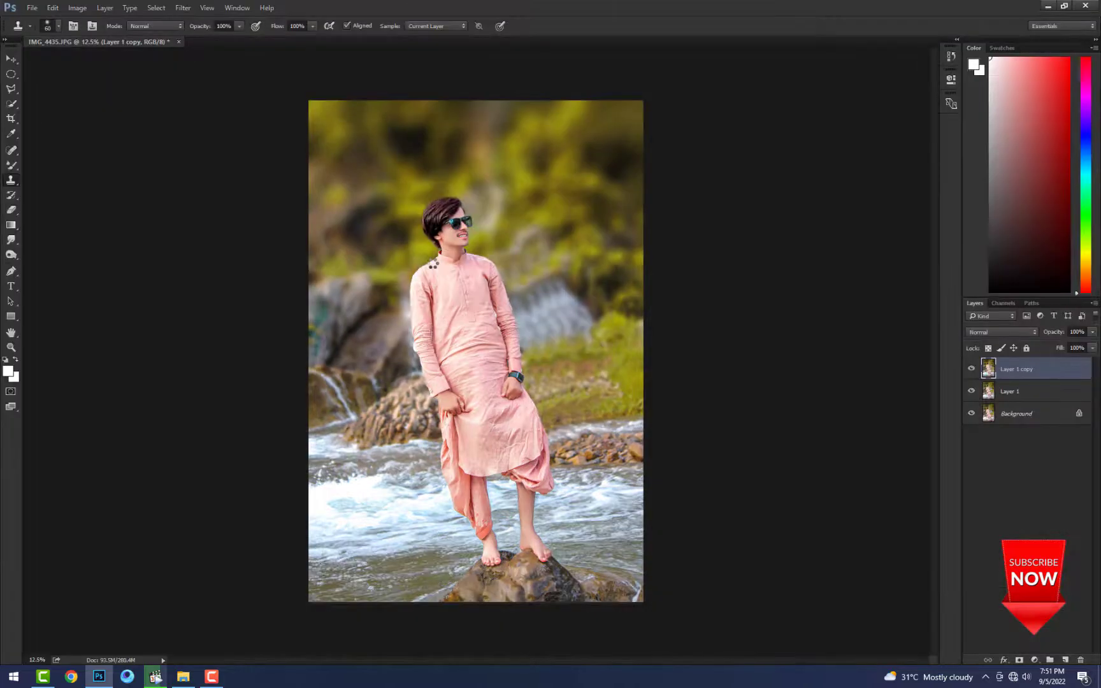
- Merge the layers into the Background and stamp the white logo brush in the upper-right corner of the photo
key("ctrl+minus")
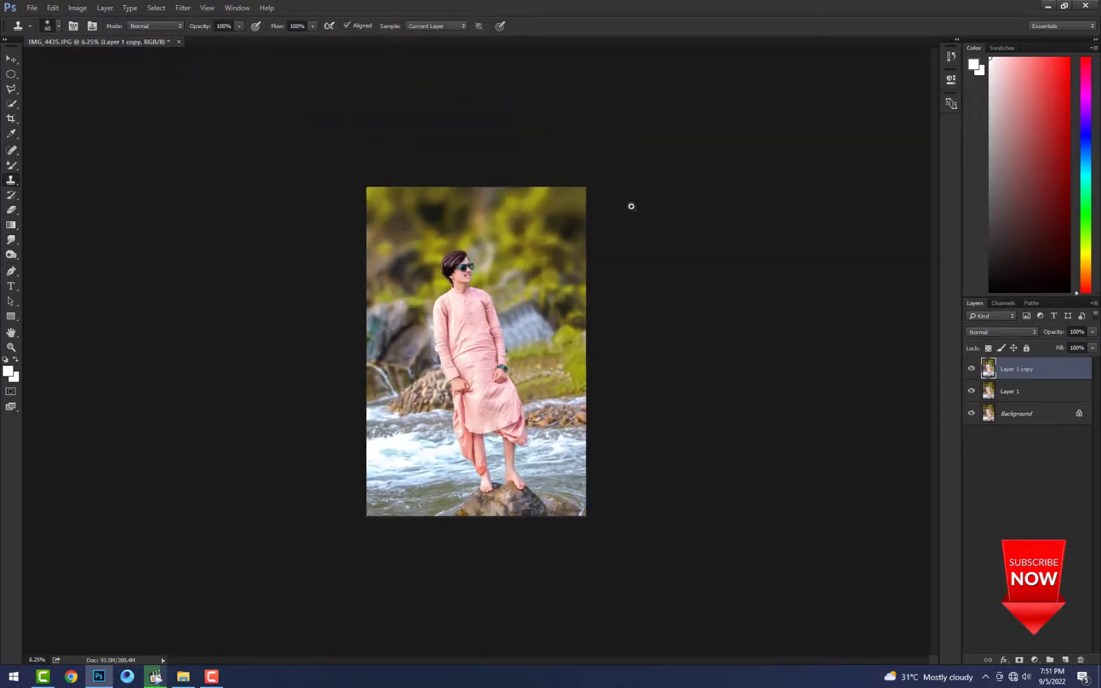
key("ctrl+e")
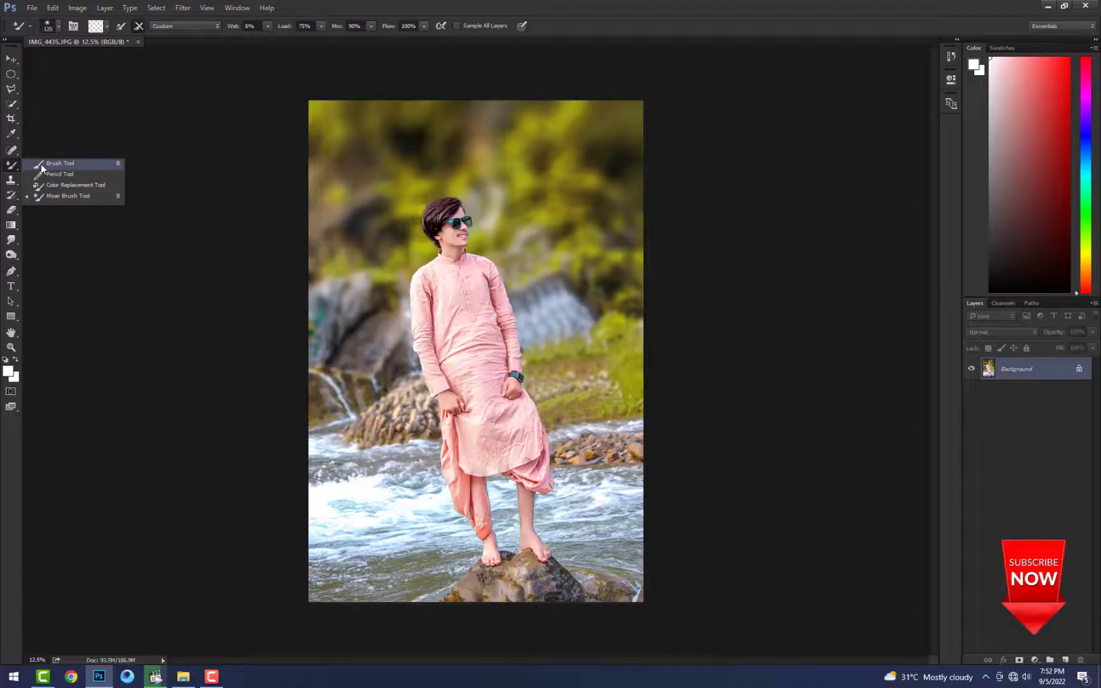
left_click(70, 163)
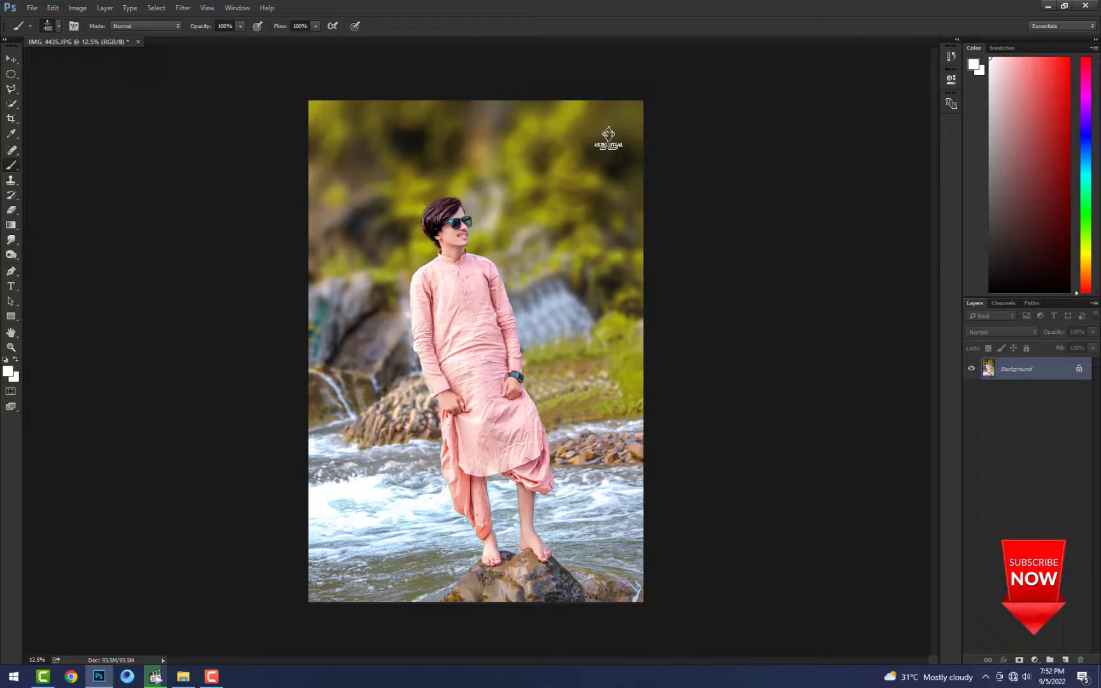